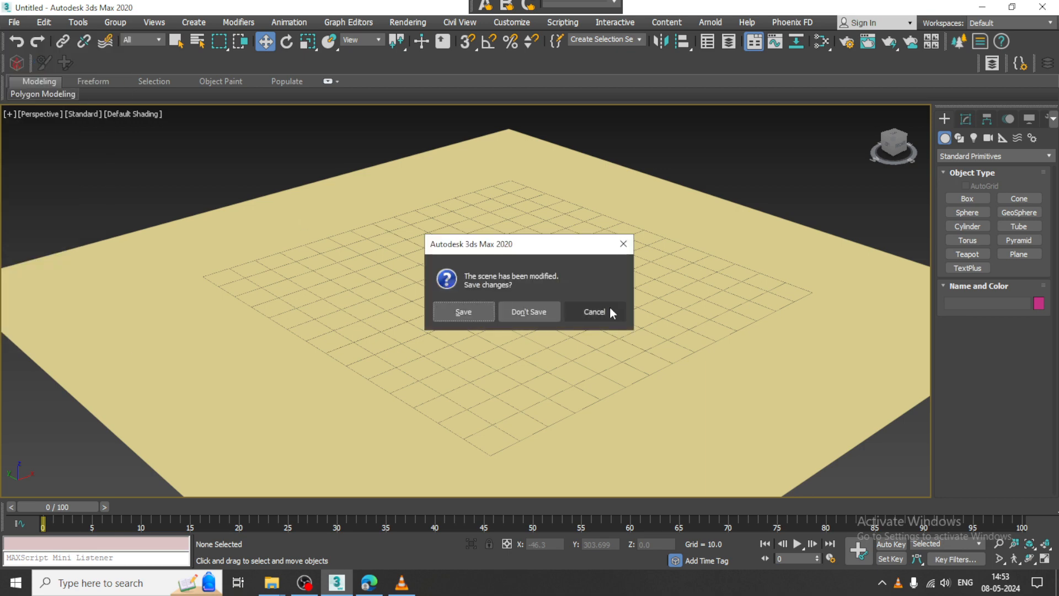
- Discard the unsaved changes and confirm resetting the scene to an empty one
click(537, 313)
click(494, 312)
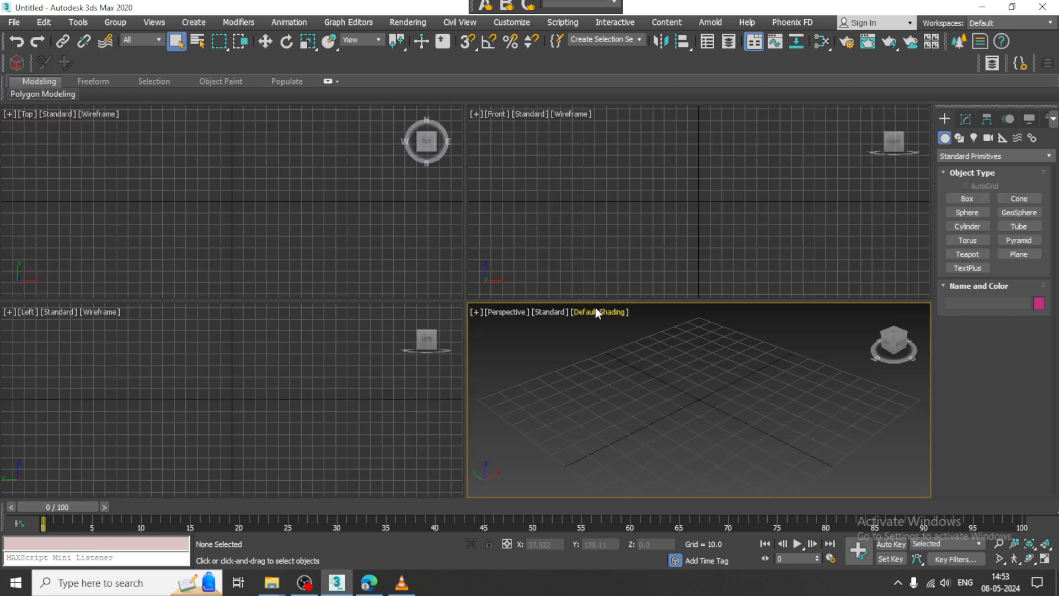
- View the image file shipp.png and place its window beside the modelling area as a boat reference
click(13, 23)
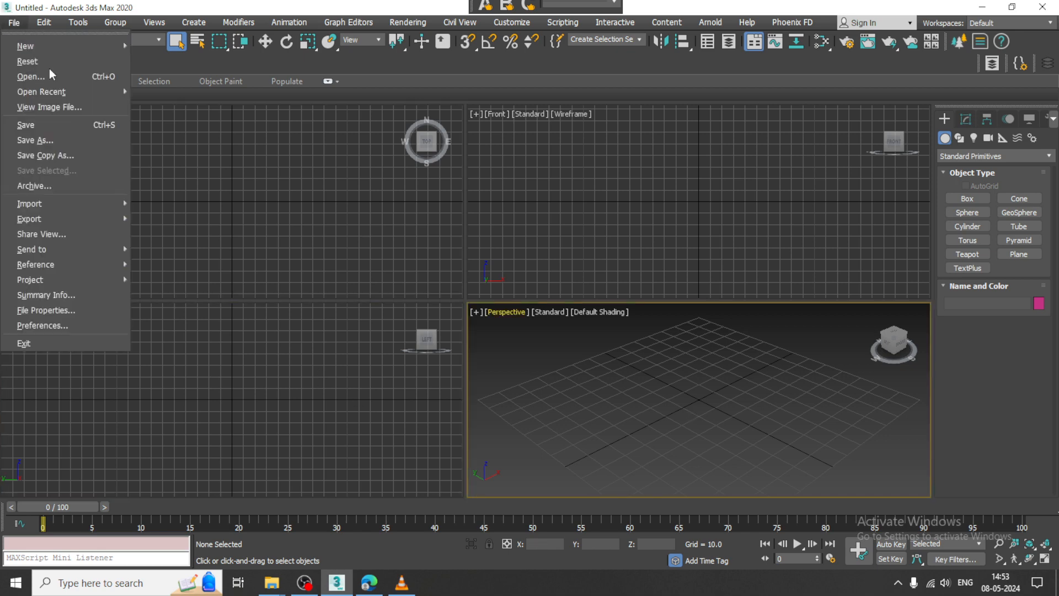
click(70, 108)
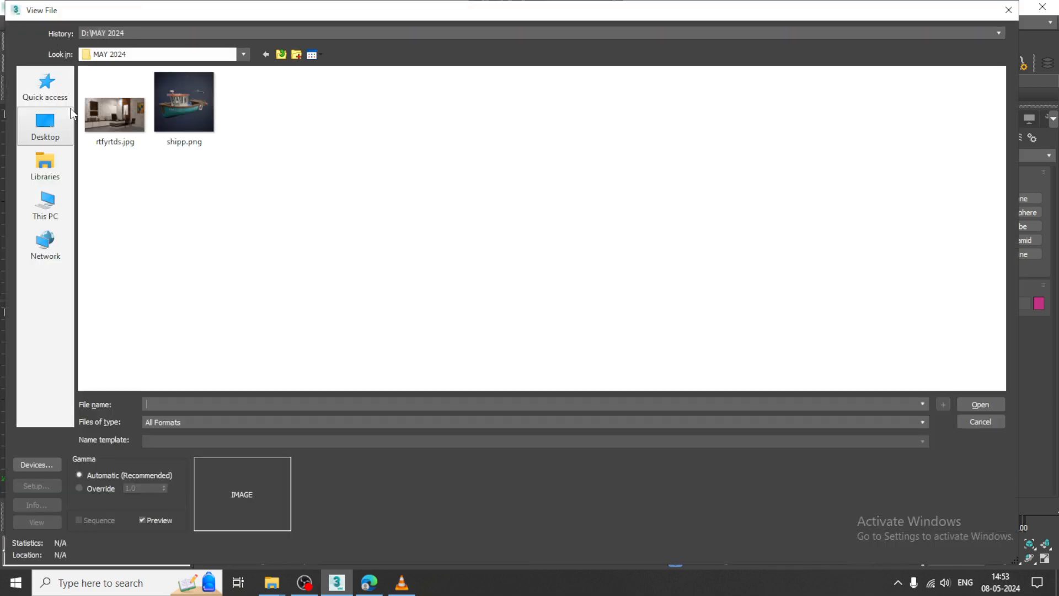
double_click(171, 109)
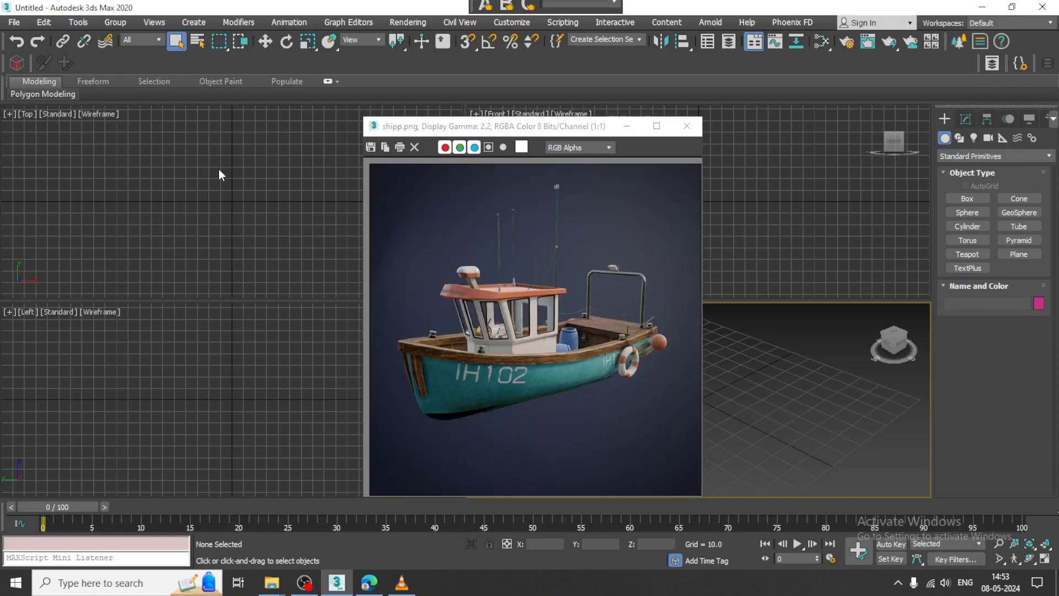
drag(481, 136, 172, 35)
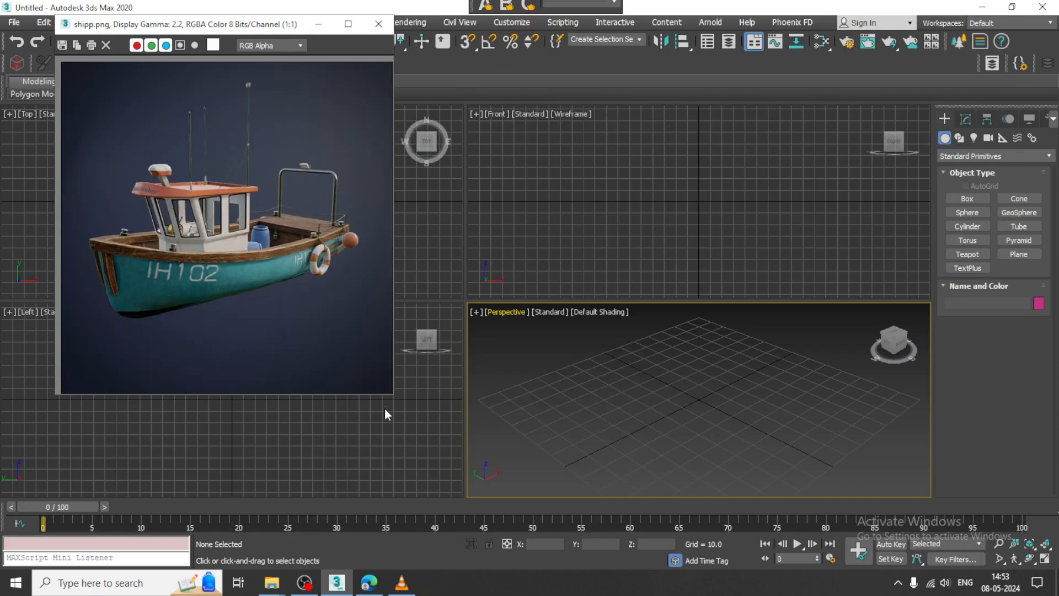
- Create a large ground plane extending beyond the grid in the maximized perspective view
key(alt+w)
scroll(707, 386, down, 3)
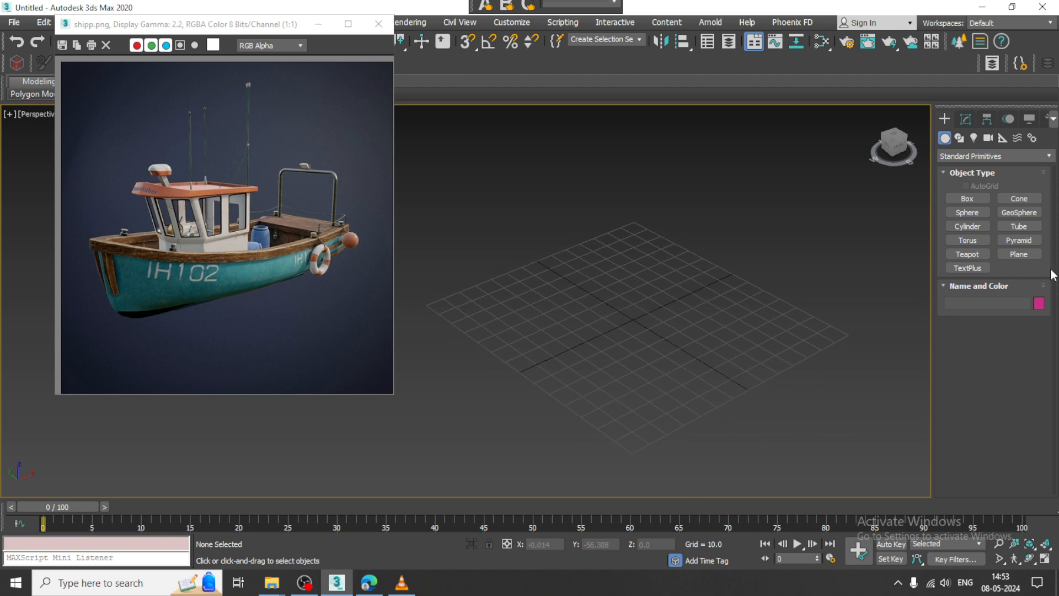
click(1005, 257)
drag(653, 182, 518, 591)
key(w)
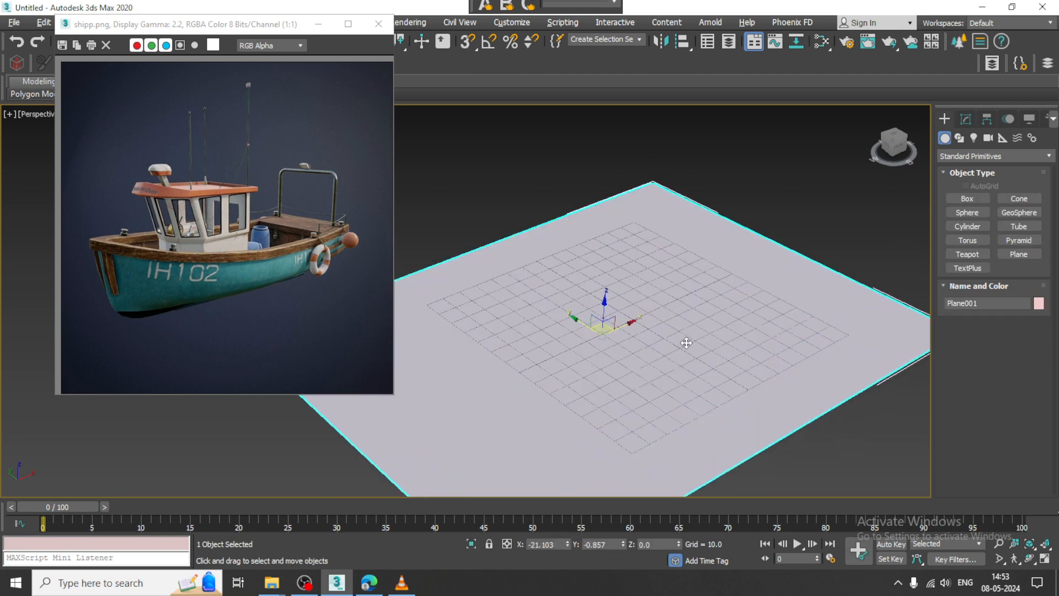
scroll(651, 336, up, 2)
key(r)
scroll(712, 281, up, 3)
key(w)
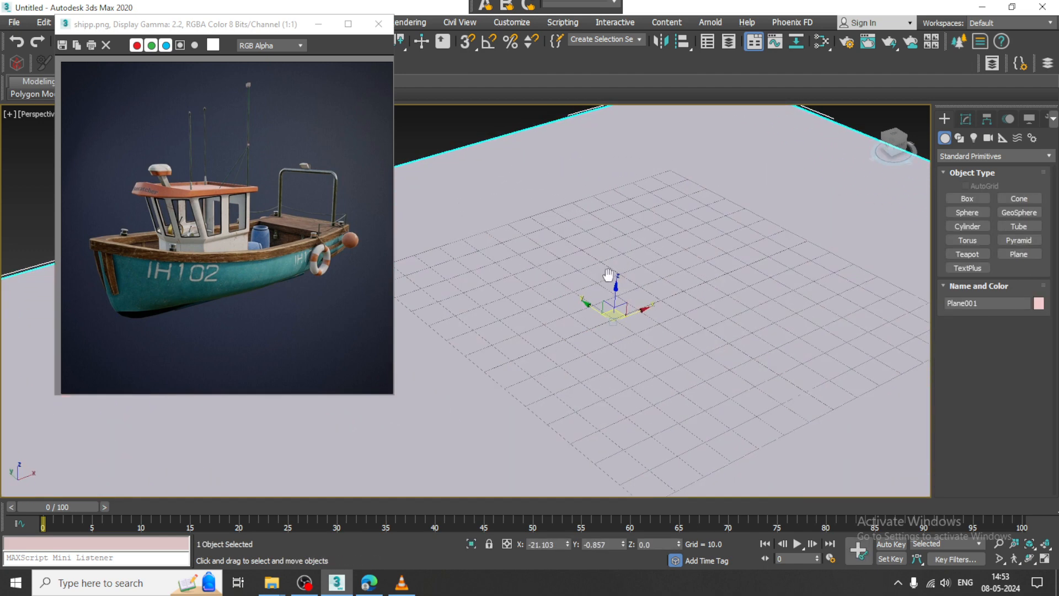
- Create a box about 60 long, 123 wide and 34 high on the plane as the hull's base shape
click(967, 199)
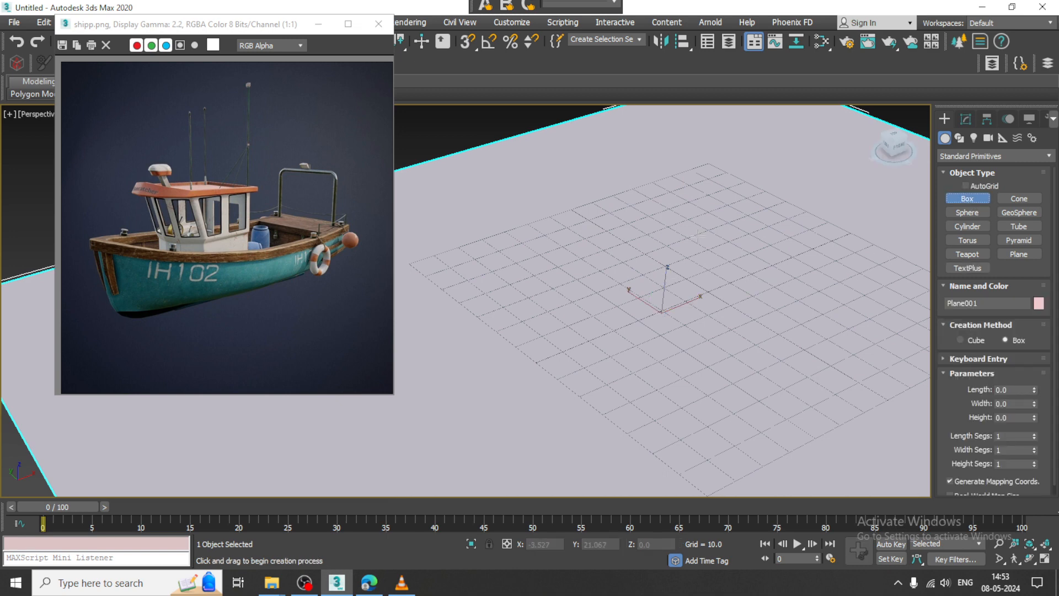
drag(698, 236, 574, 454)
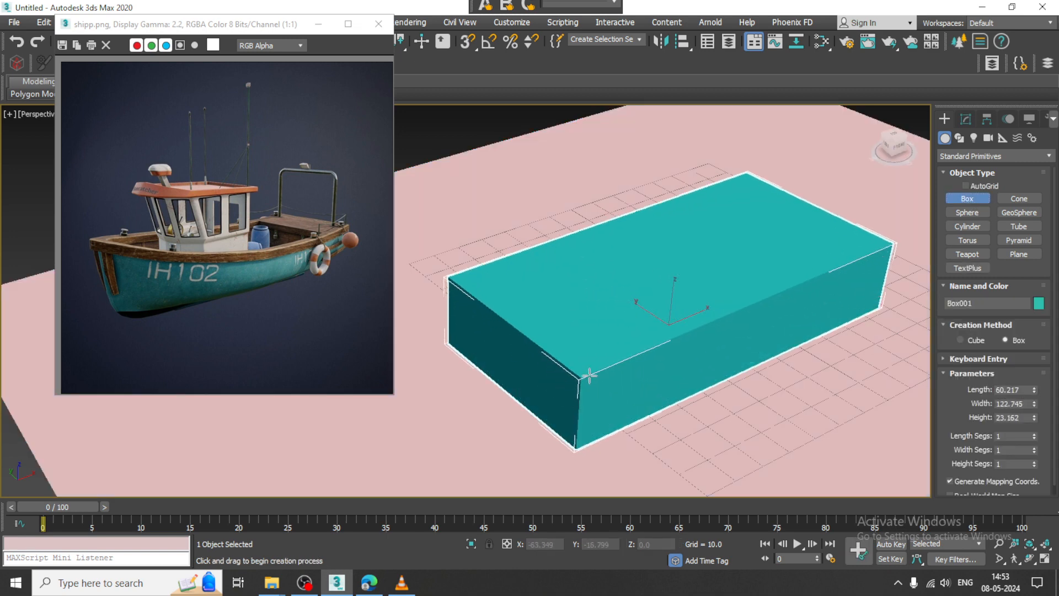
click(588, 349)
key(w)
alt+middle_drag(712, 356, 687, 341)
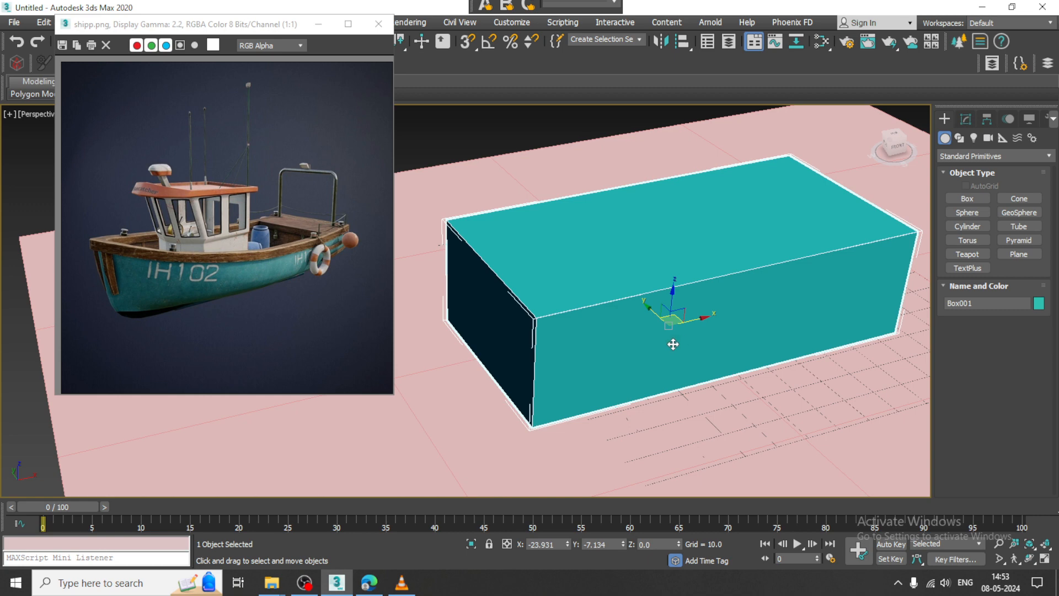
- Rotate the box 90 degrees in the top view with angle snap turned on
key(alt+w)
click(437, 232)
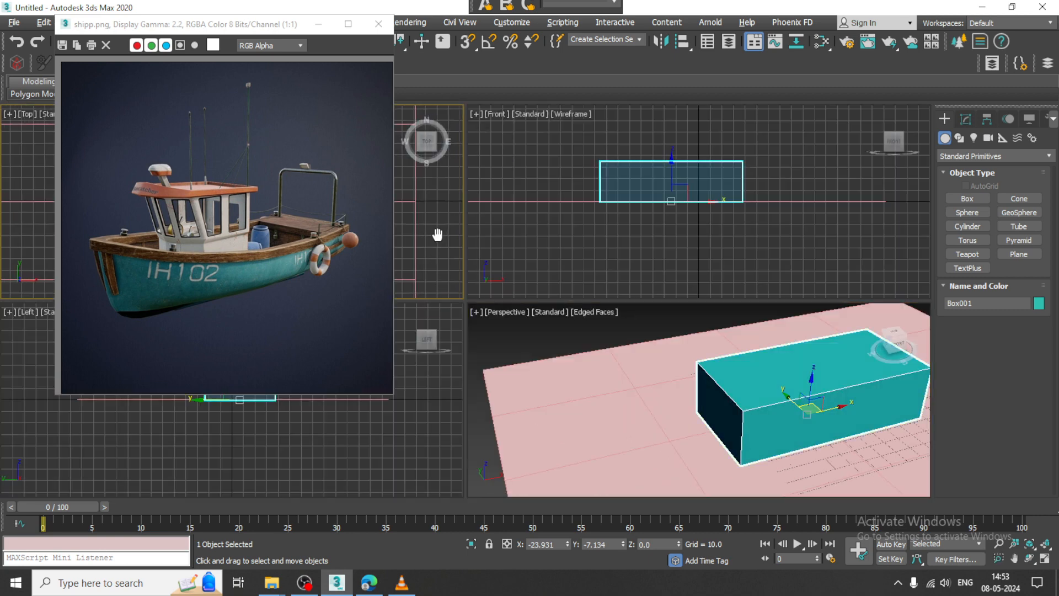
key(alt+w)
scroll(460, 243, down, 5)
middle_drag(462, 248, 683, 219)
key(e)
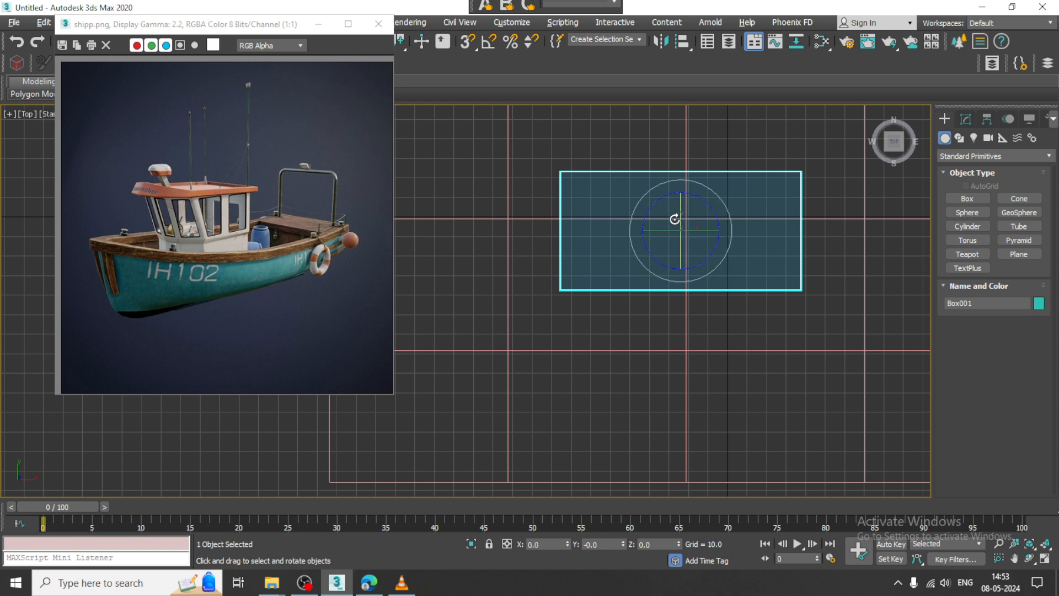
click(489, 42)
right_click(489, 42)
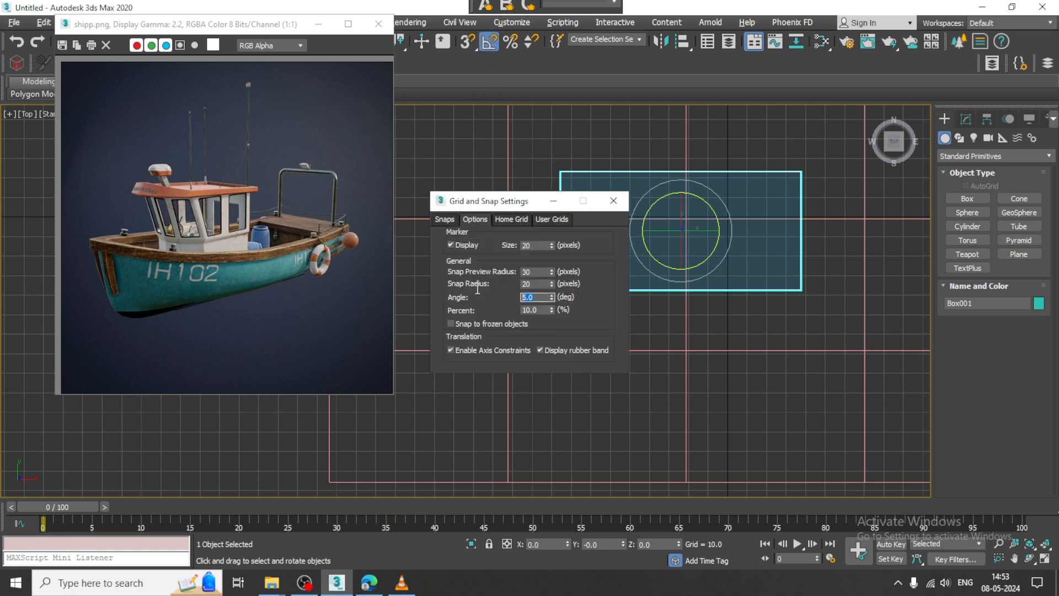
click(613, 202)
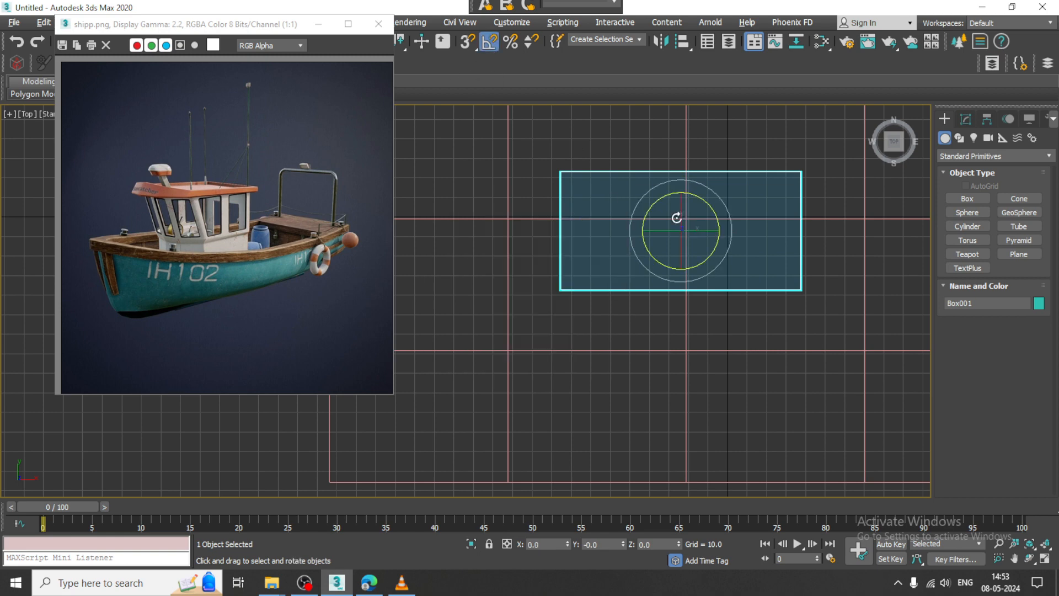
drag(708, 209, 710, 213)
key(w)
middle_drag(710, 213, 669, 288)
scroll(659, 280, up, 2)
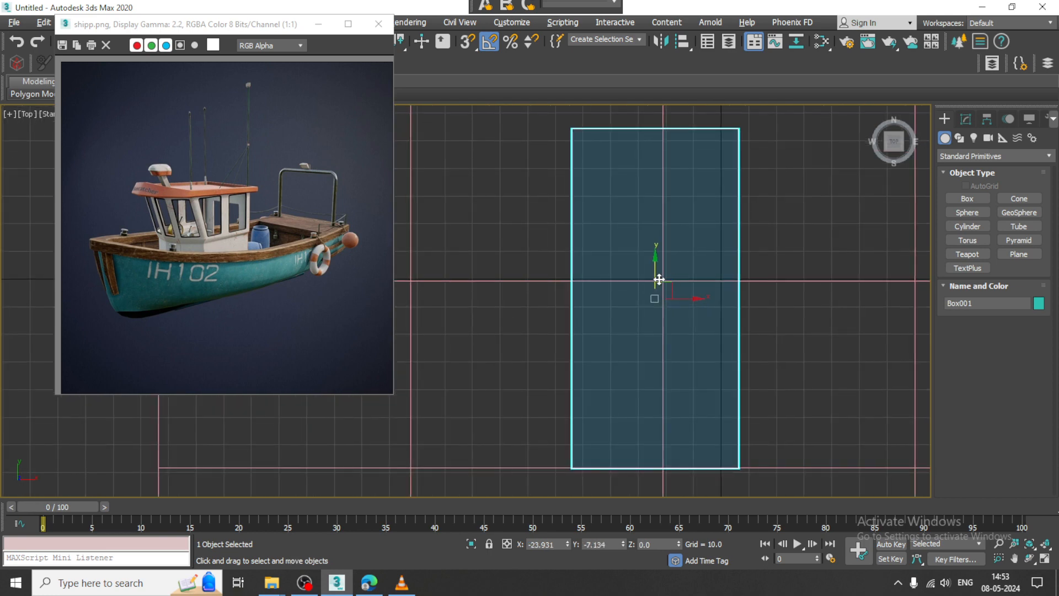
- Convert the rotated box to an editable poly
right_click(645, 207)
mouse_move(741, 349)
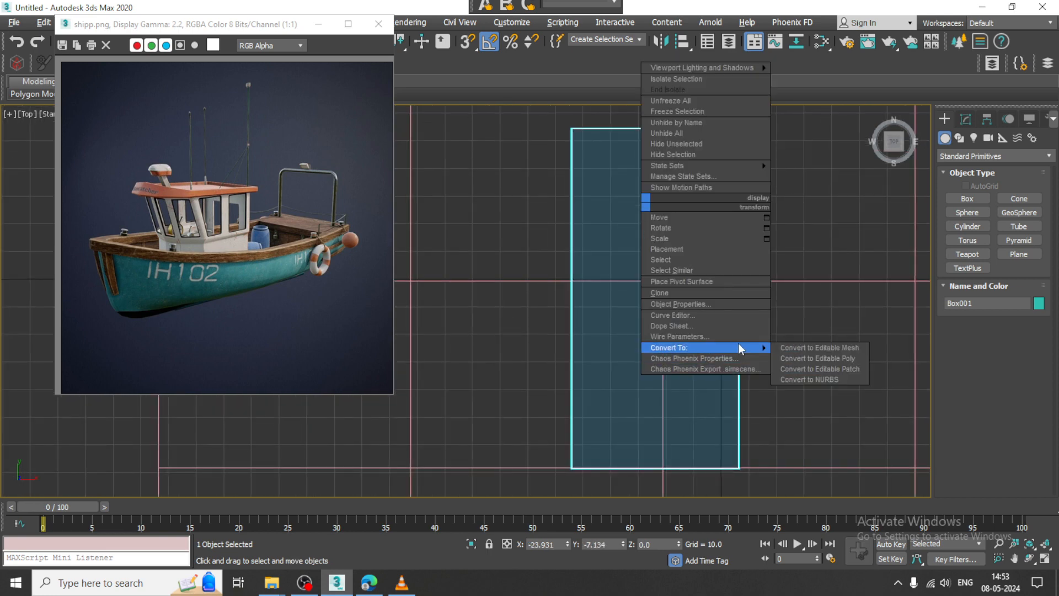
click(834, 359)
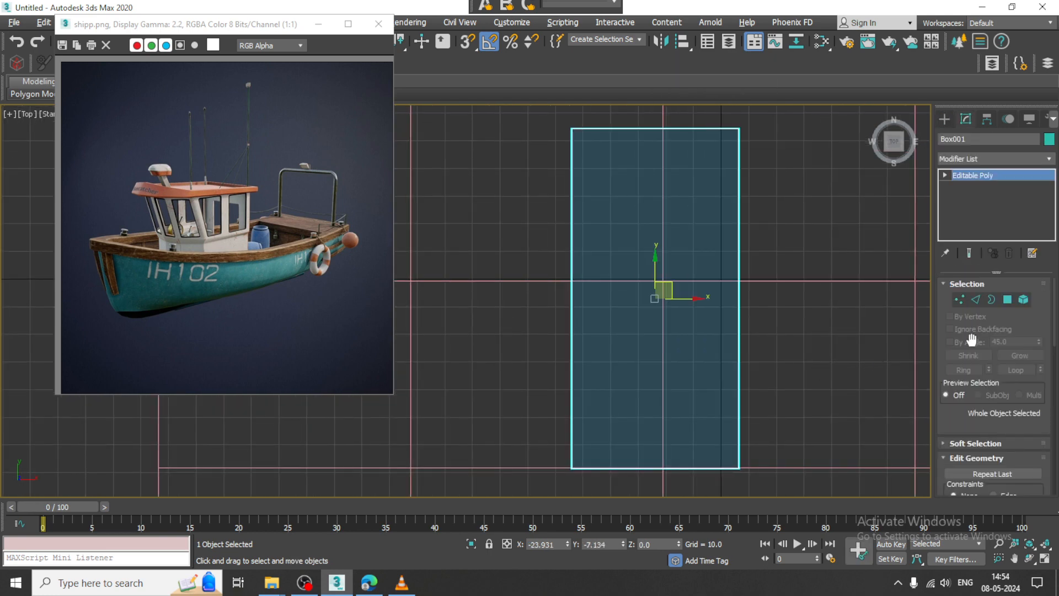
- Connect the box's four long edges with 3 segments to divide it crosswise along its length
key(2)
drag(482, 221, 804, 303)
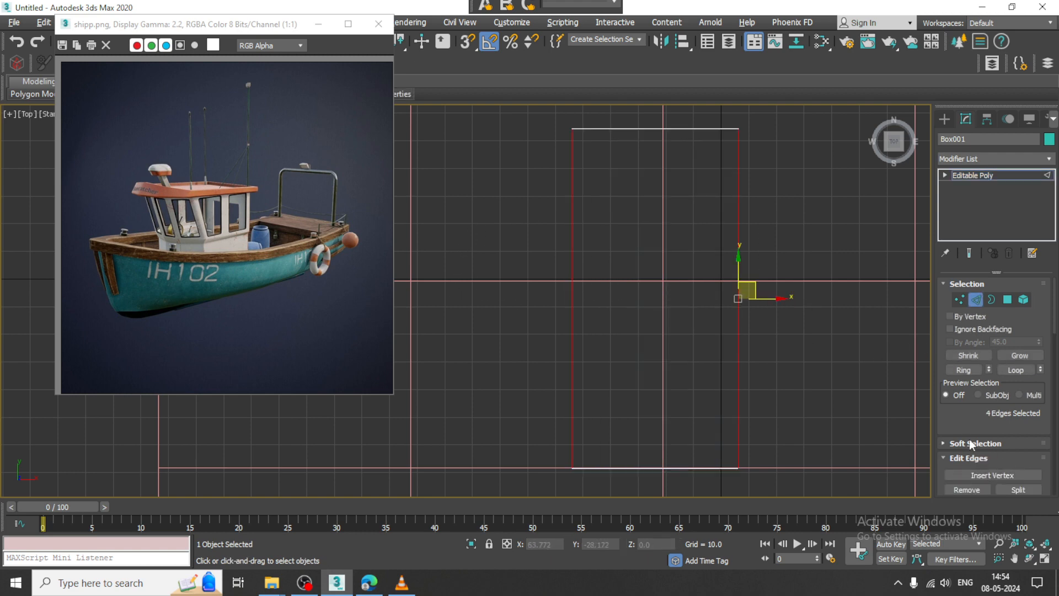
scroll(987, 419, down, 3)
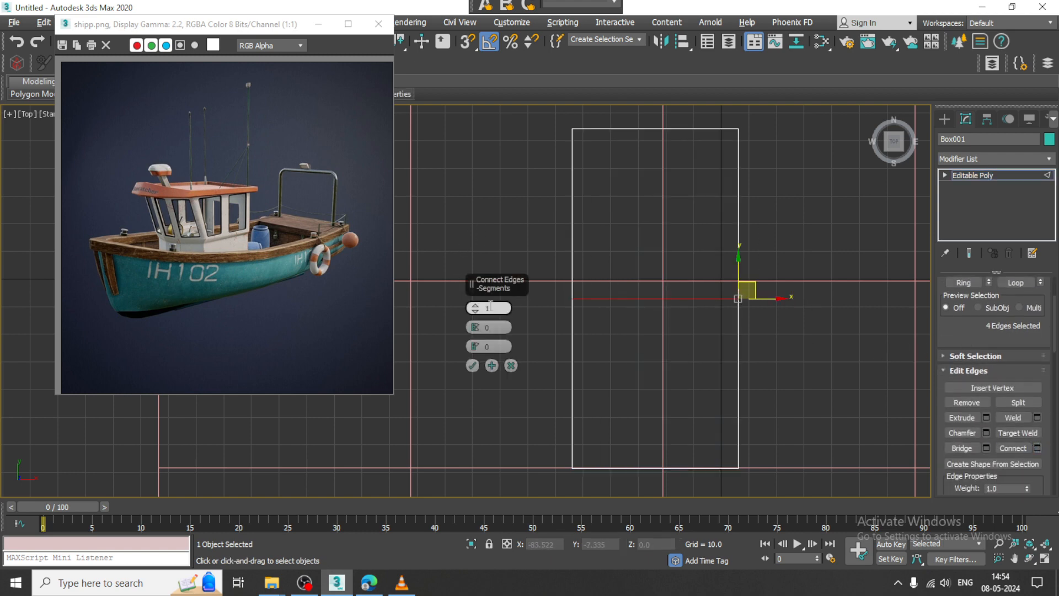
click(472, 365)
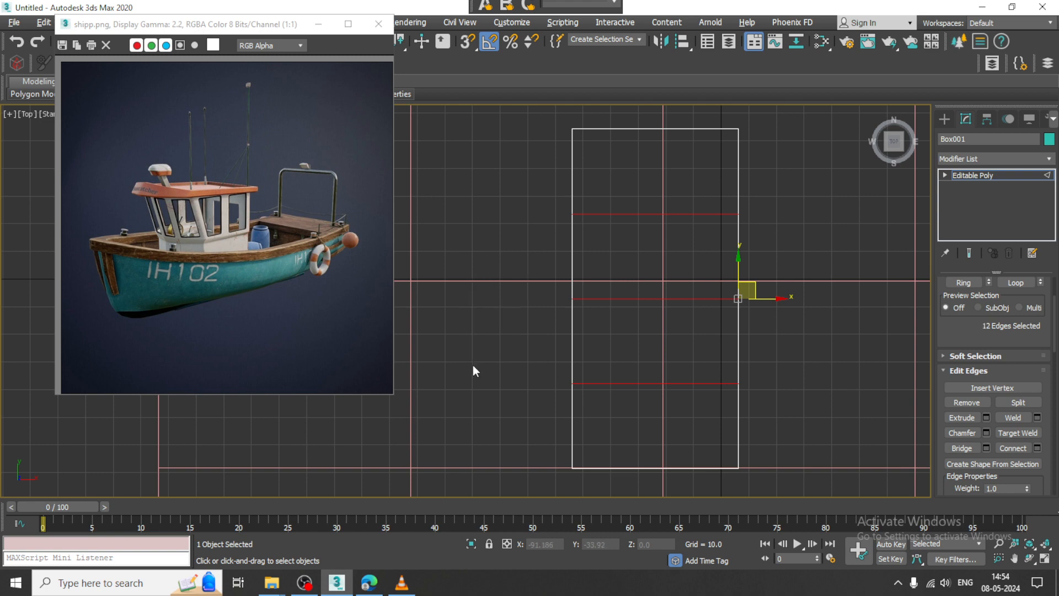
- Examine the segmented box and its vertices from several sides in the top and perspective views
middle_drag(660, 129, 644, 148)
key(1)
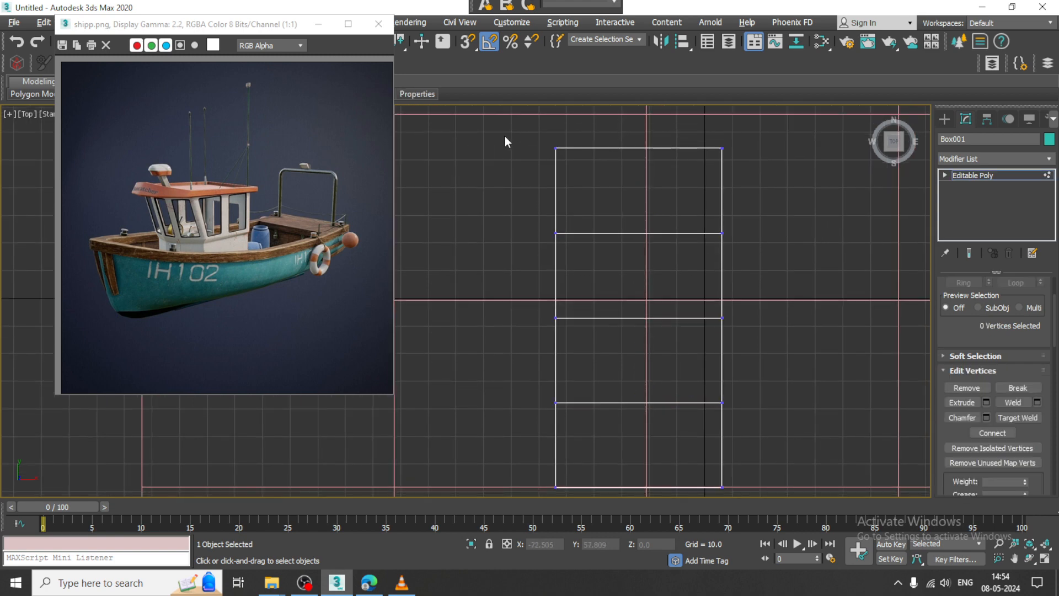
key(alt+w)
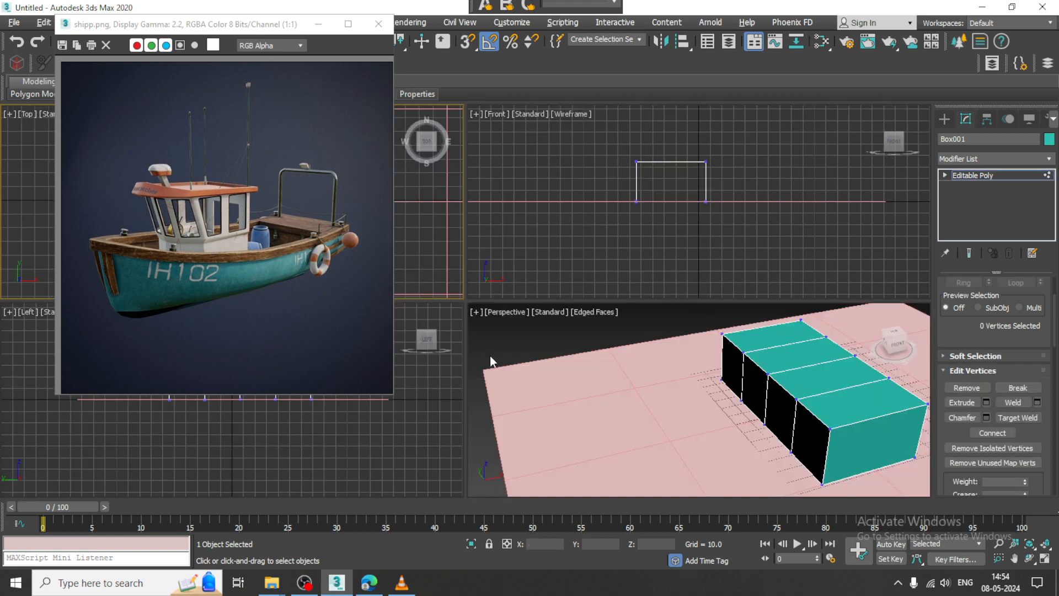
alt+middle_drag(801, 388, 799, 322)
key(alt+w)
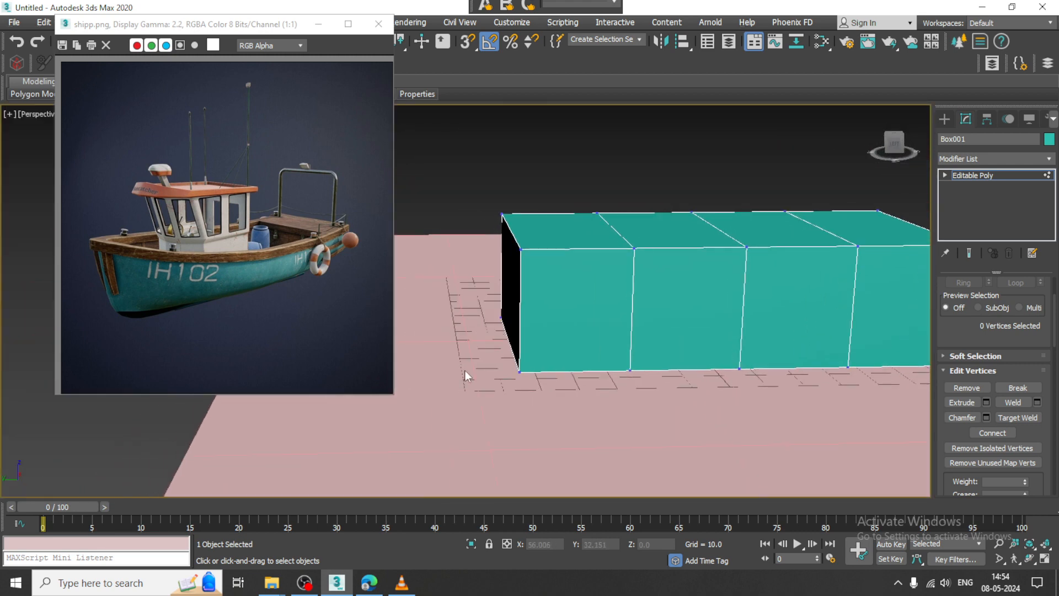
key(alt+w)
click(405, 424)
click(793, 416)
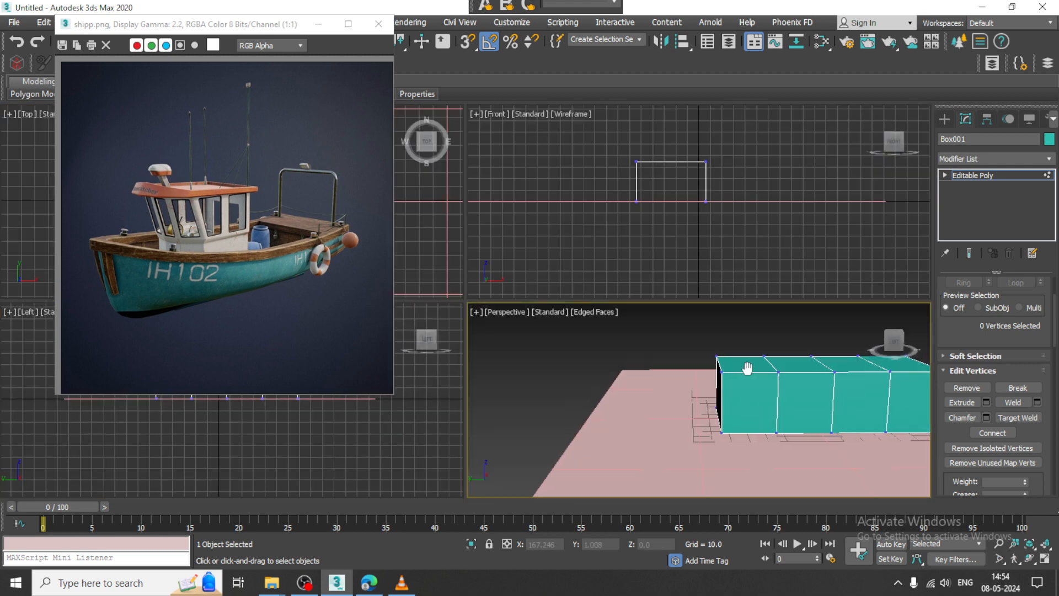
key(z)
middle_drag(701, 233, 675, 238)
drag(582, 333, 631, 383)
- Try to narrow the front end of the box by scaling its two upper corner vertices along X
middle_drag(407, 206, 421, 210)
key(alt+w)
scroll(519, 231, down, 3)
scroll(519, 231, up, 3)
middle_drag(582, 216, 600, 252)
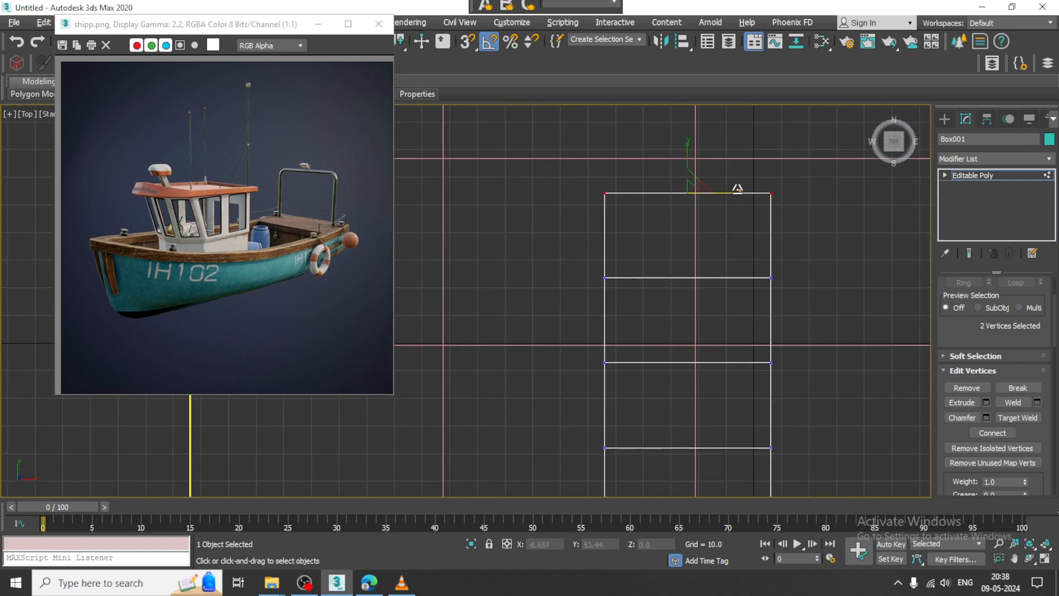
drag(738, 190, 707, 193)
drag(707, 193, 677, 195)
key(ctrl+z)
key(ctrl+z)
scroll(981, 355, up, 3)
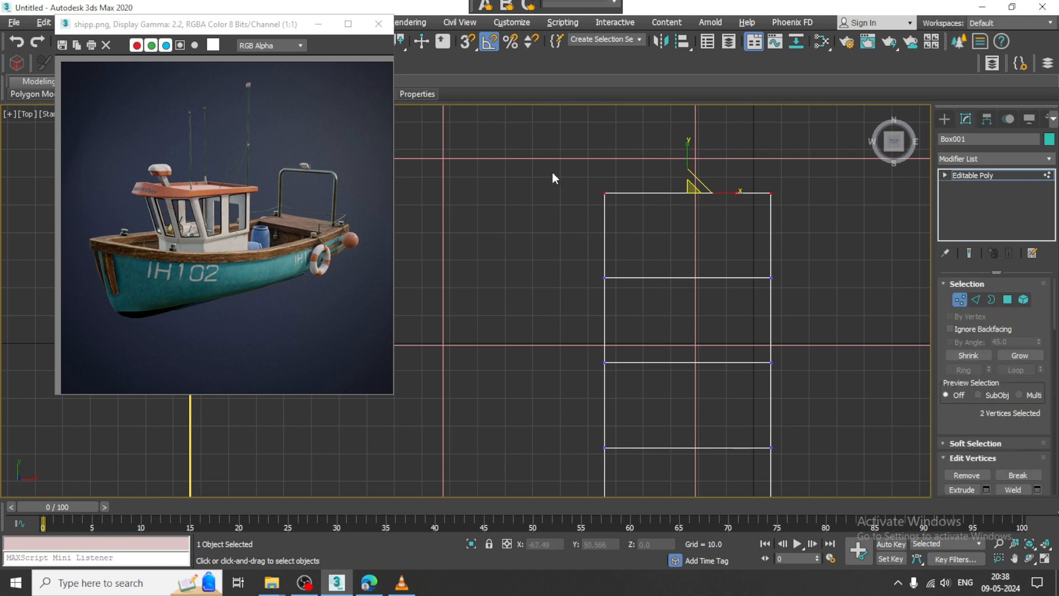
- Scale the four front-end vertices together along X, back-facing ones included, to form a pointed bow
drag(735, 193, 821, 270)
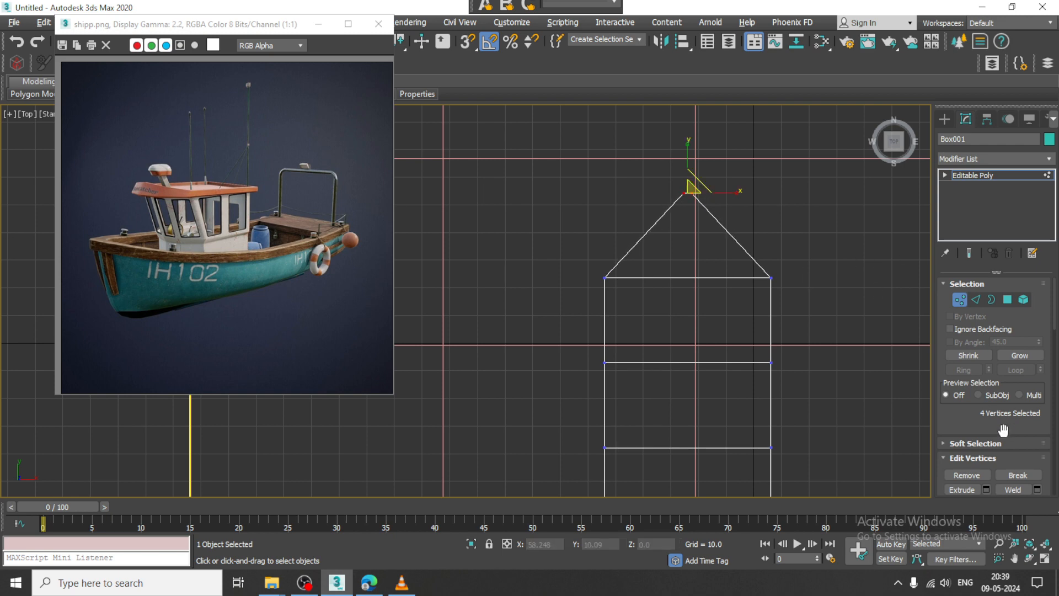
key(alt+w)
middle_click(621, 353)
key(alt+w)
alt+middle_drag(700, 322, 688, 271)
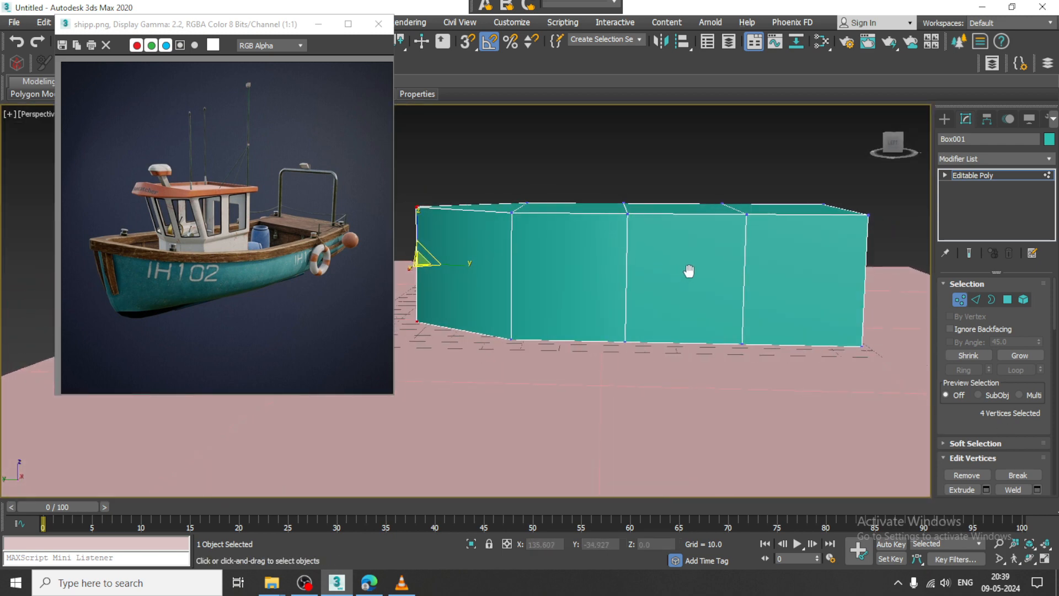
- Examine the pointed hull's proportions against the boat reference in the left and top views
key(alt+w)
middle_drag(749, 214, 688, 214)
middle_click(343, 434)
key(alt+w)
middle_drag(550, 403, 641, 347)
middle_drag(611, 298, 762, 349)
key(1)
middle_drag(660, 242, 605, 249)
key(1)
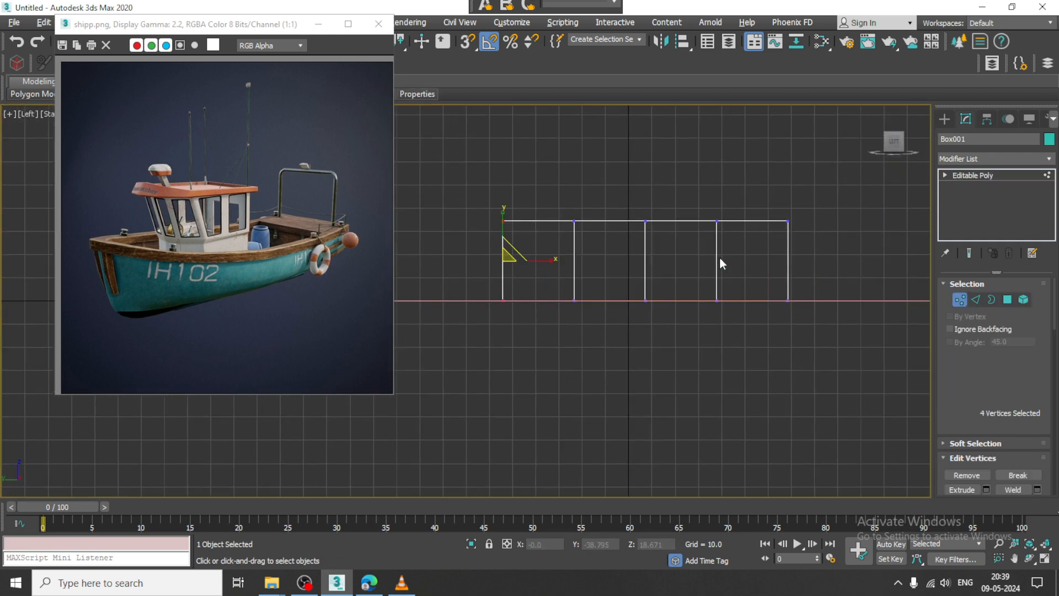
key(alt+w)
middle_drag(438, 243, 472, 232)
key(alt+w)
scroll(542, 211, down, 2)
middle_drag(640, 326, 597, 271)
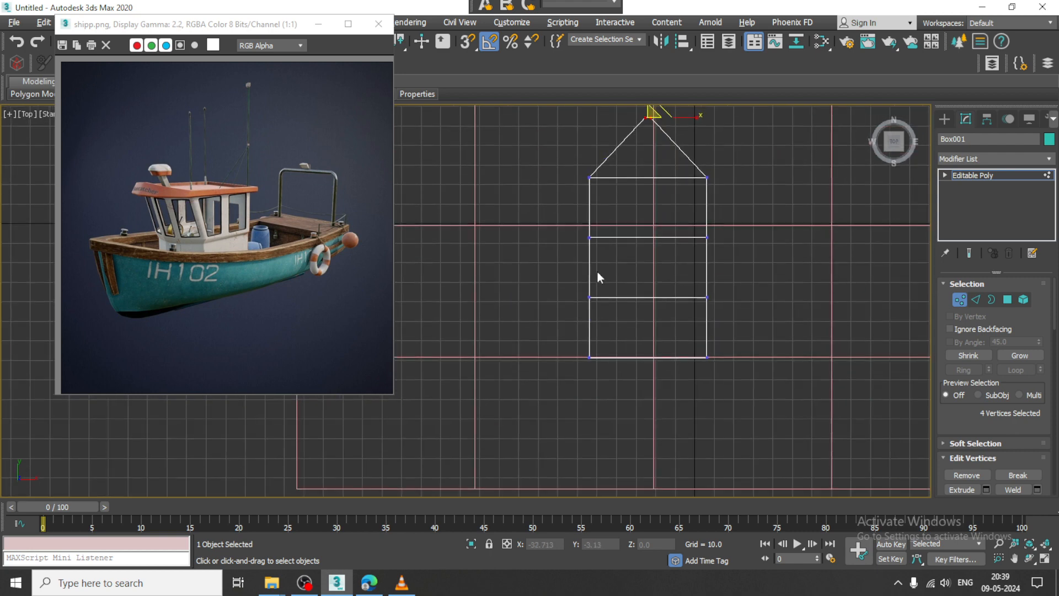
- Move the three rear rows of vertices backward along Y in the top view to lengthen the hull
drag(748, 381, 751, 384)
key(w)
drag(648, 263, 647, 317)
- Move the two middle vertex rows forward along Y to even out the spacing of the hull sections
drag(523, 263, 740, 327)
drag(648, 271, 647, 239)
drag(728, 374, 573, 332)
drag(647, 329, 647, 319)
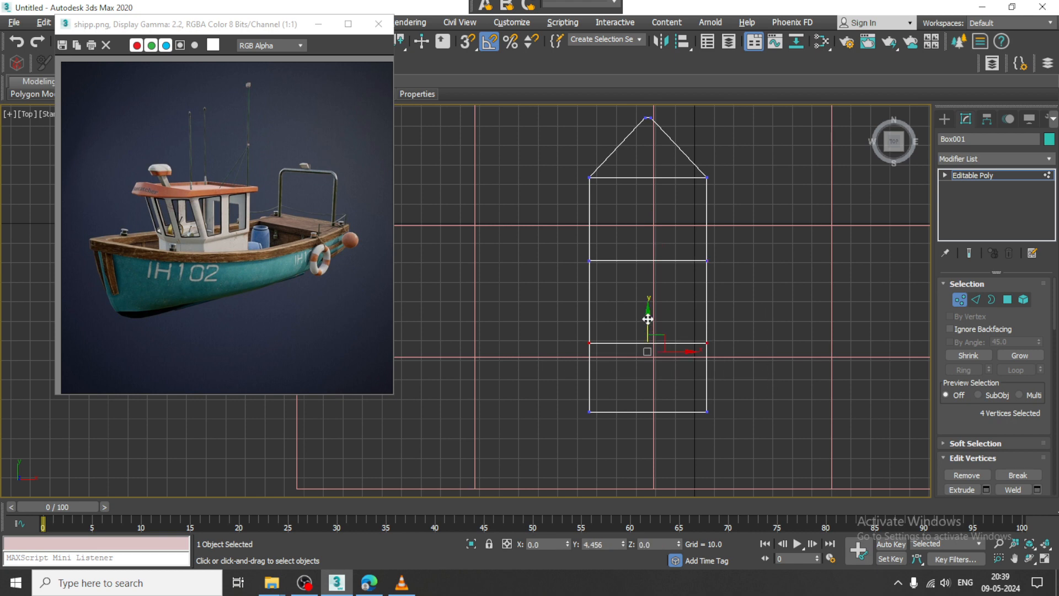
- Try to lower the upper vertices of the three middle rows by about 9.5 units in the left view
key(alt+w)
right_click(412, 408)
key(alt+w)
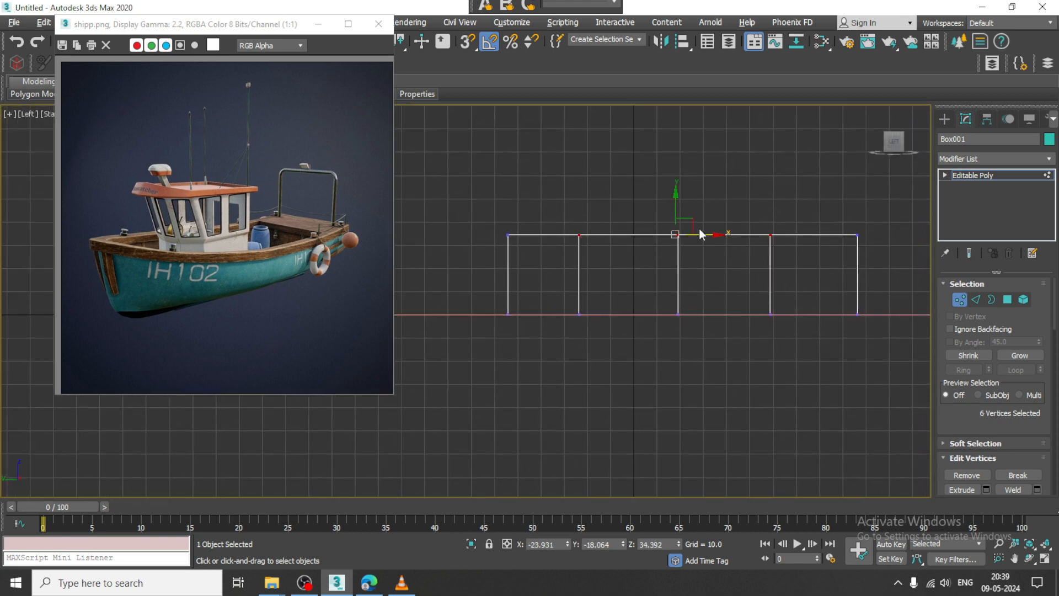
drag(677, 209, 677, 231)
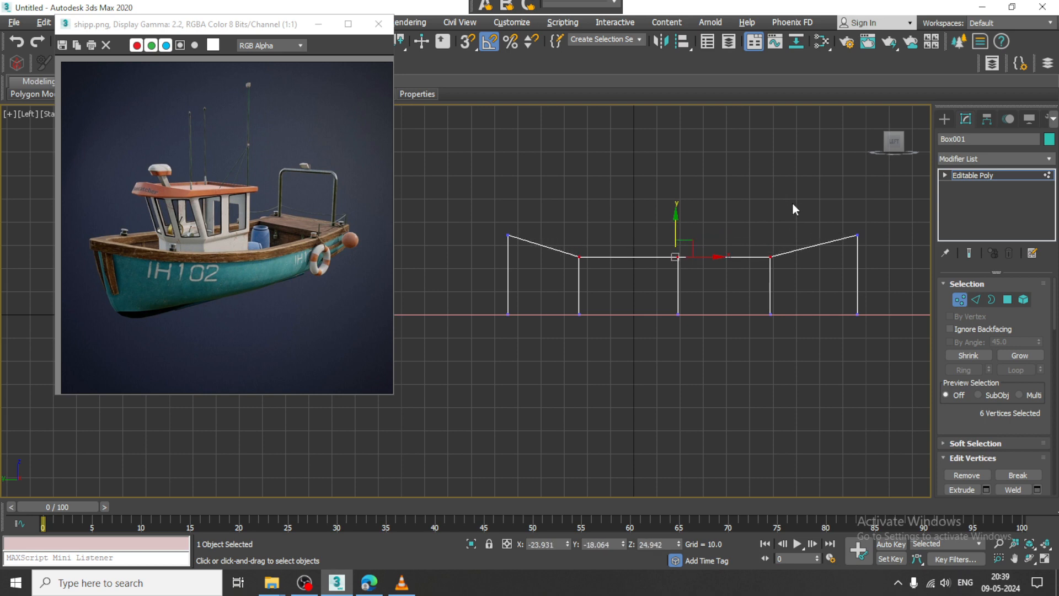
key(ctrl+z)
- In the left view, lower the upper vertices behind the bow about 7.5 units and the rear three rows another 7.5 units
drag(949, 274, 947, 273)
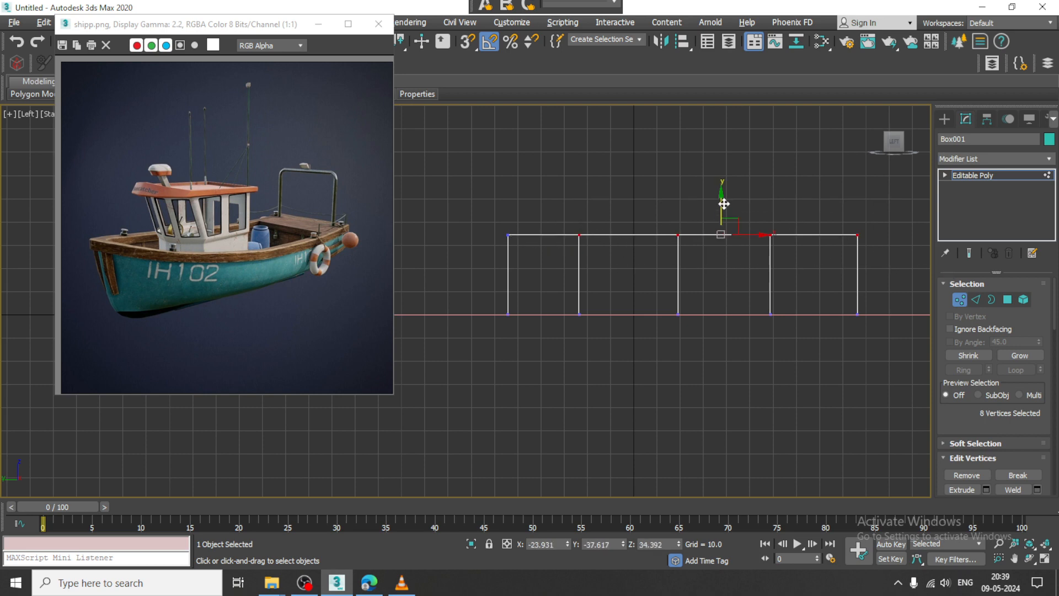
drag(724, 203, 723, 222)
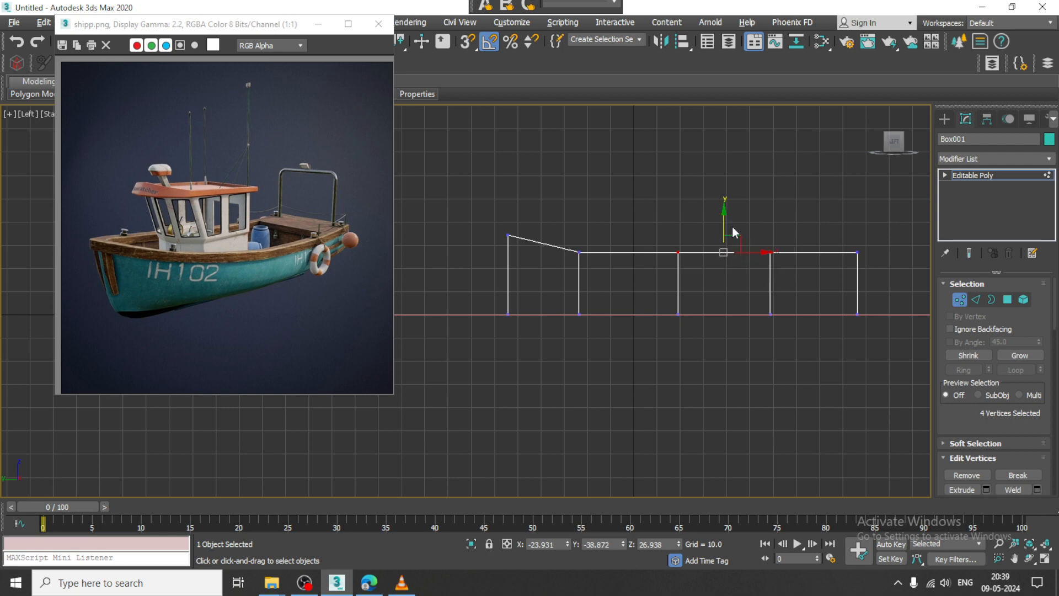
drag(770, 223, 778, 240)
- Examine the hull's stepped deck line and underside in the perspective, front and left views
key(alt+w)
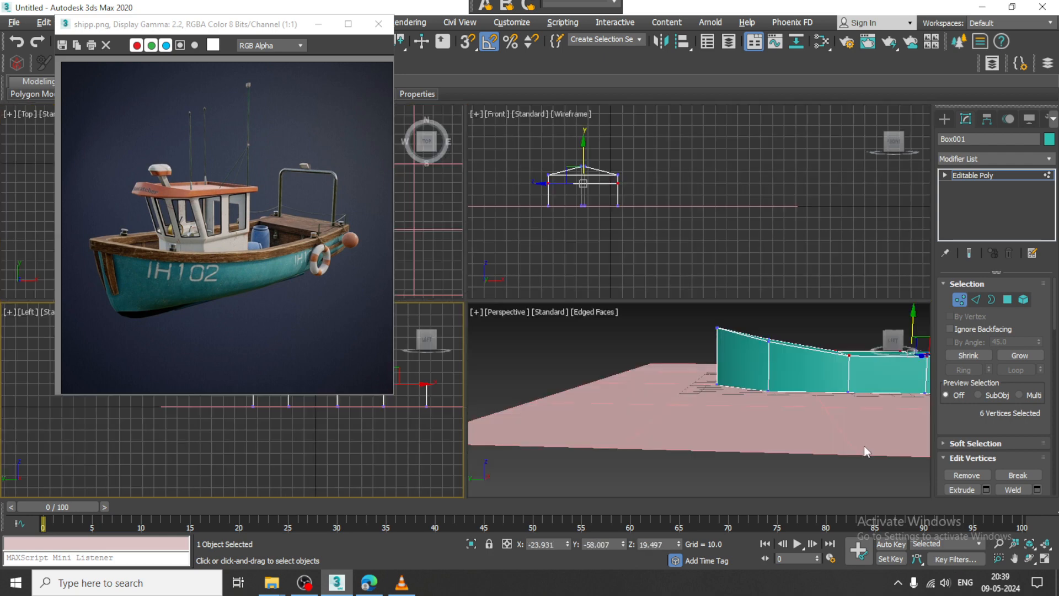
scroll(794, 373, up, 5)
key(alt+w)
scroll(794, 374, down, 5)
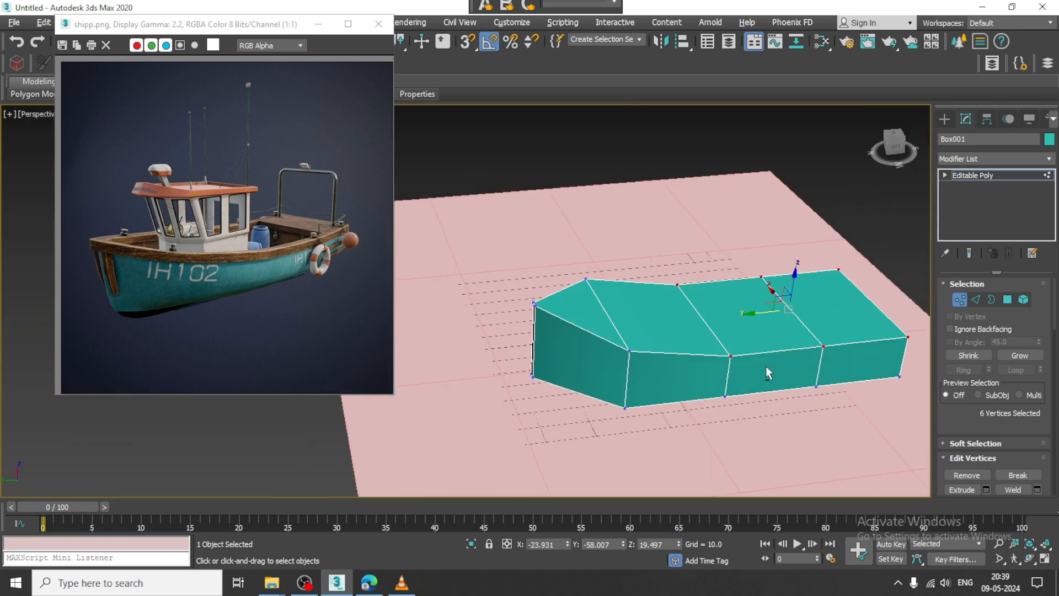
alt+middle_drag(766, 366, 730, 314)
key(alt+w)
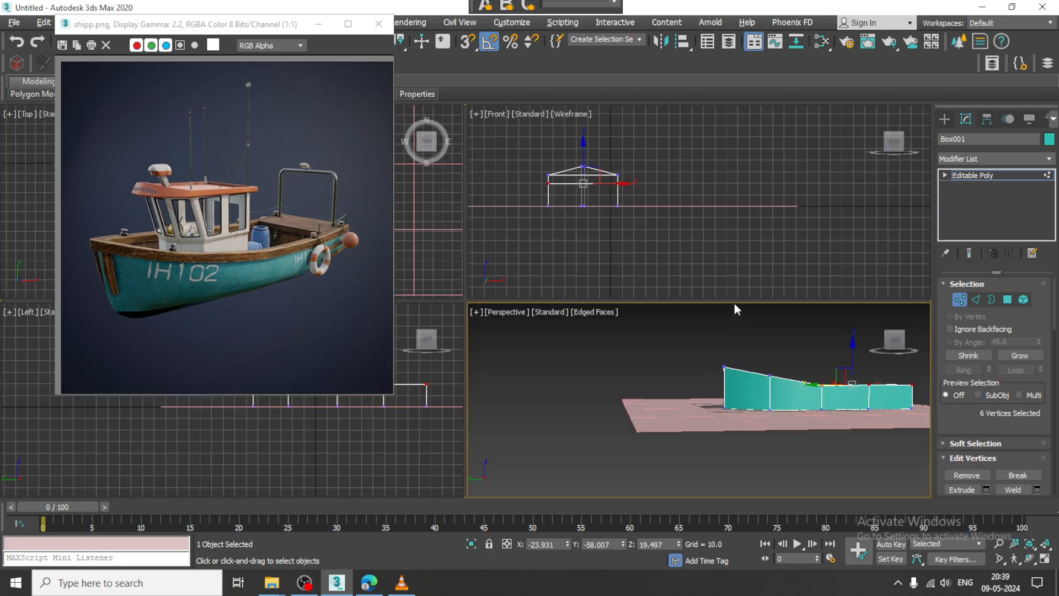
middle_click(709, 243)
key(alt+w)
middle_drag(688, 237, 863, 308)
middle_drag(430, 365, 581, 362)
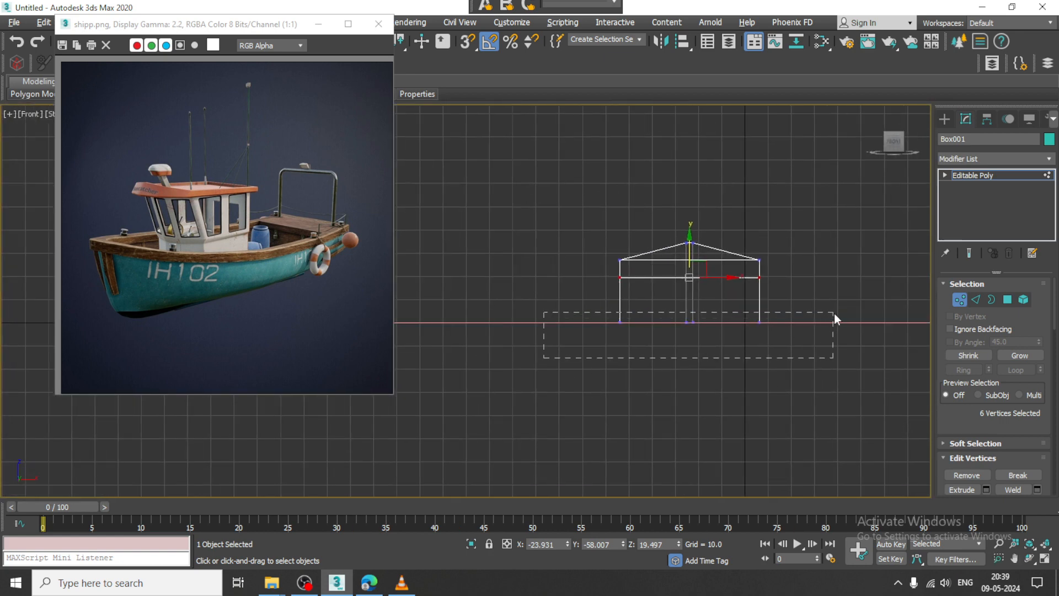
drag(834, 319, 834, 320)
key(alt+w)
middle_click(803, 393)
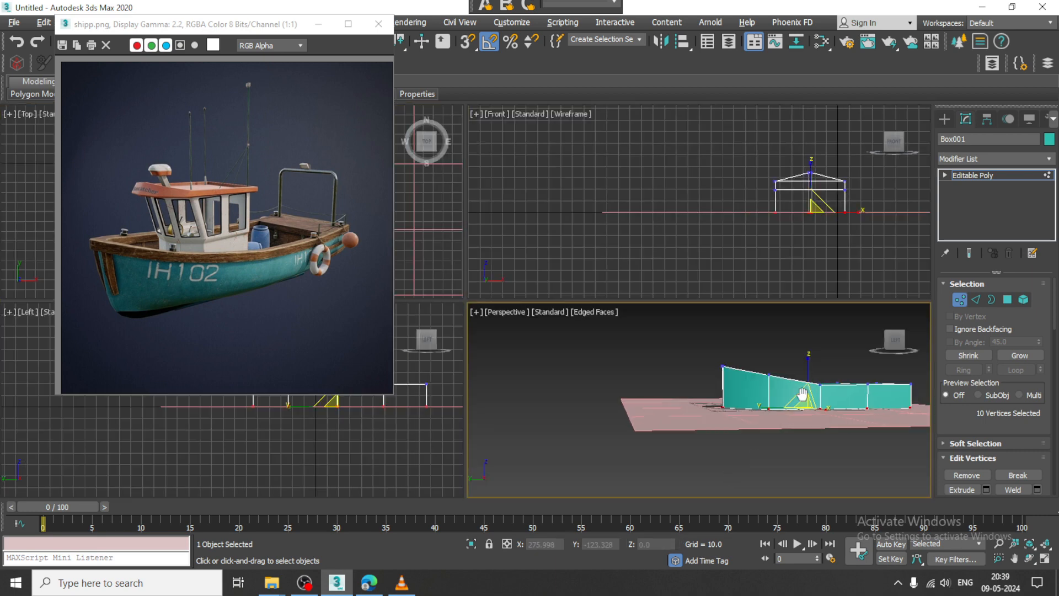
key(alt+w)
alt+middle_drag(764, 386, 700, 332)
key(alt+w)
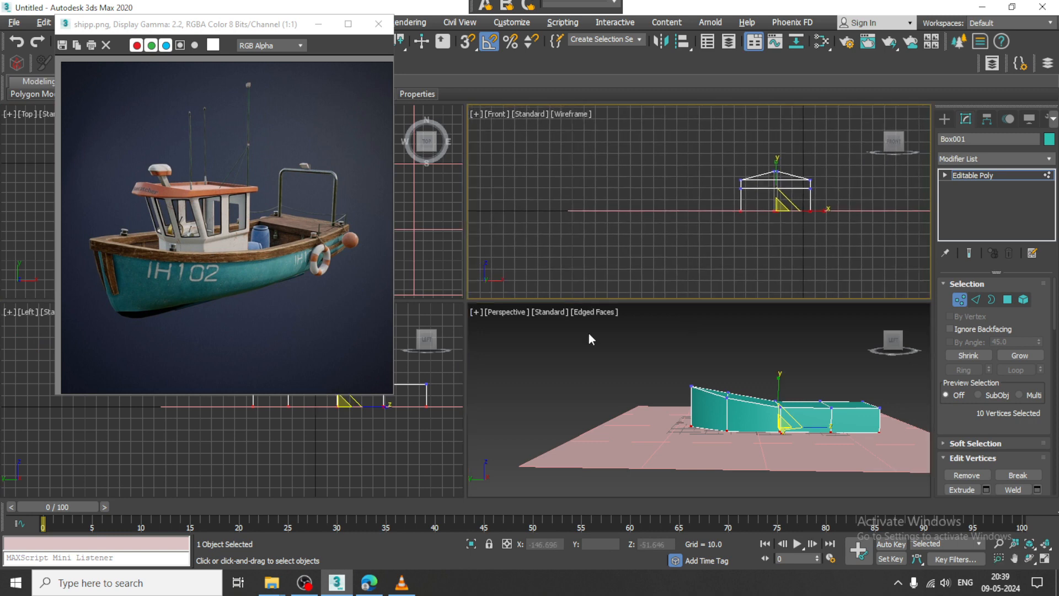
middle_click(424, 435)
key(alt+w)
mouse_move(608, 348)
middle_down()
mouse_move(617, 324)
mouse_move(600, 352)
middle_up()
- Raise all ten upper hull vertices about 9.4 units in the left view to deepen the hull
key(1)
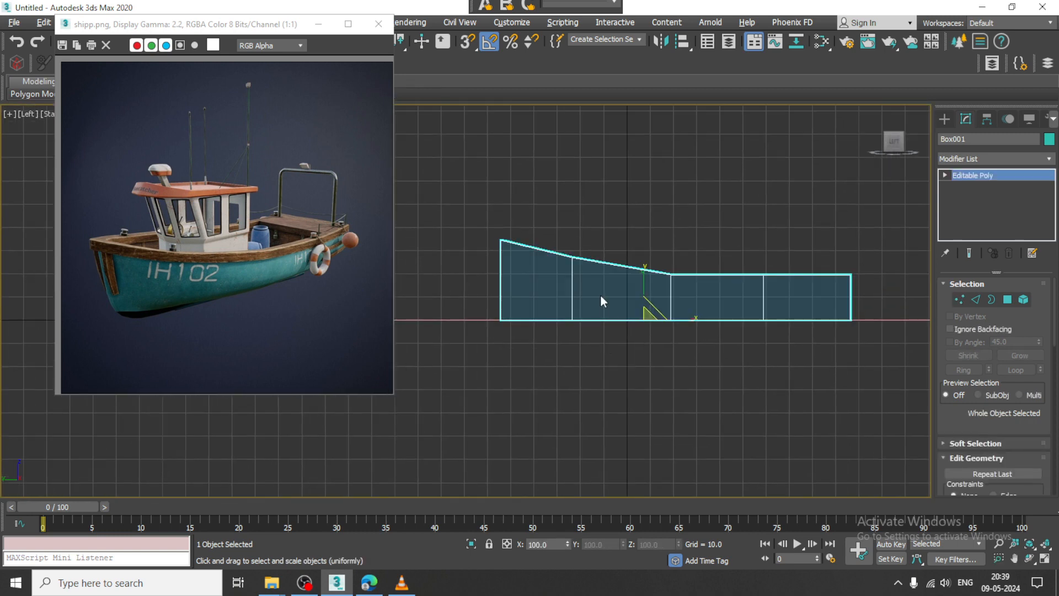
key(1)
drag(895, 291, 895, 292)
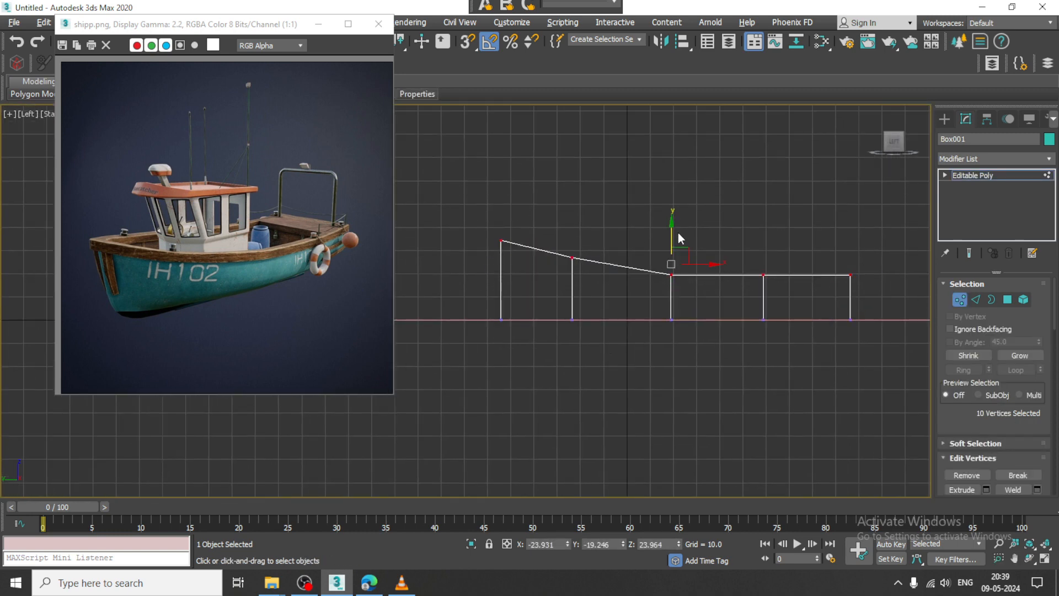
drag(678, 233, 671, 212)
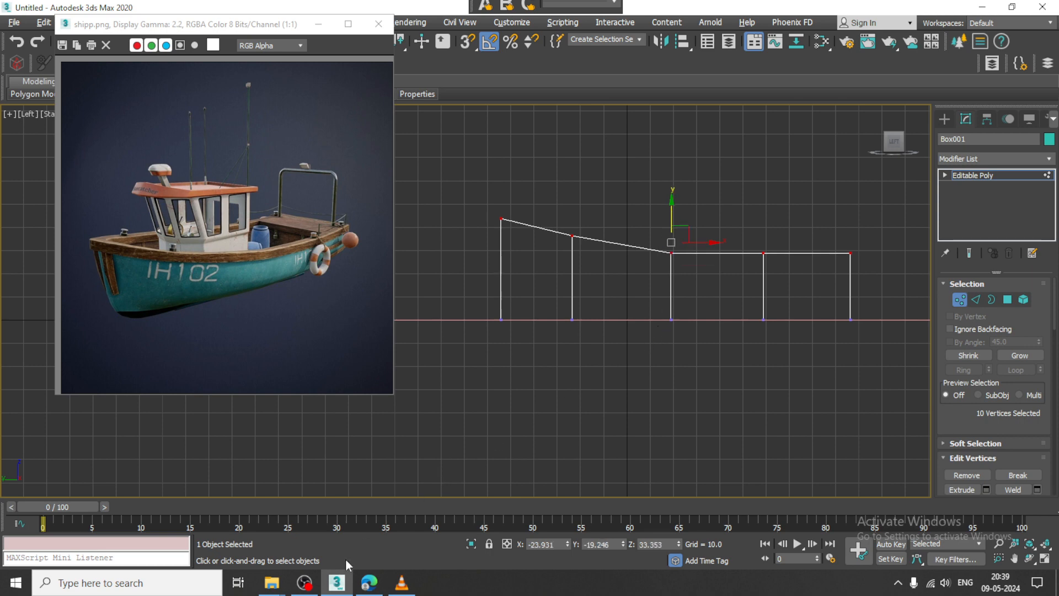
click(302, 585)
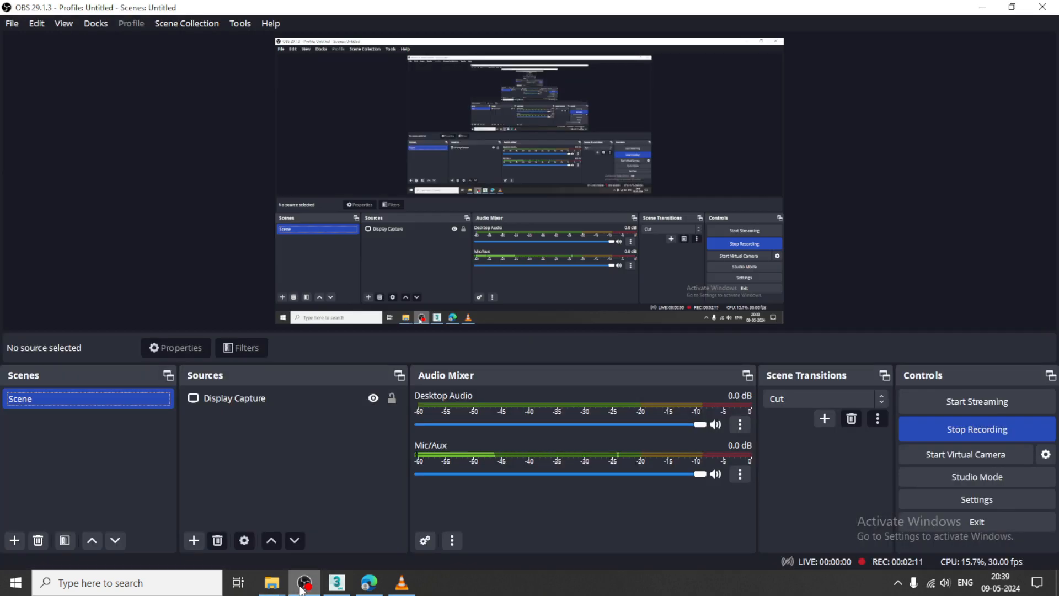
click(304, 584)
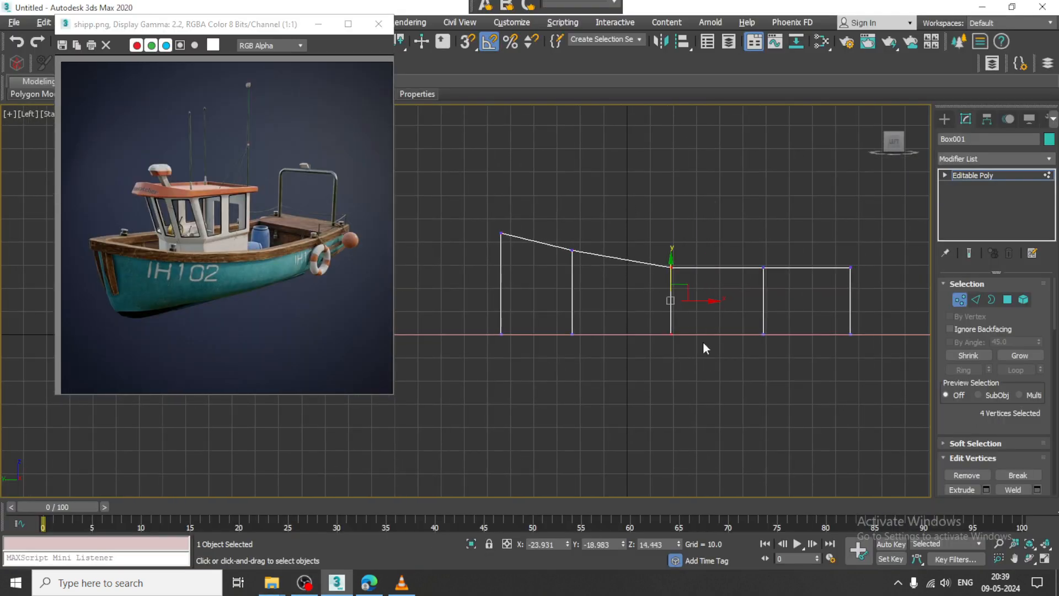
- Move the third vertex row from the bow about 8 units forward along Y and the fourth about 13 units
drag(710, 299, 690, 300)
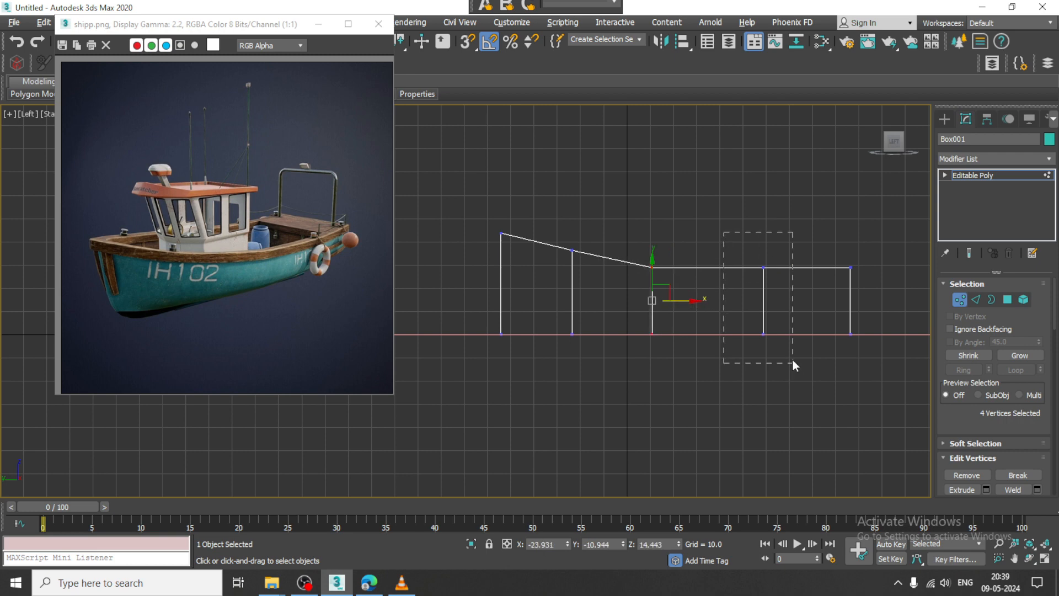
drag(794, 365, 794, 364)
drag(798, 301, 762, 299)
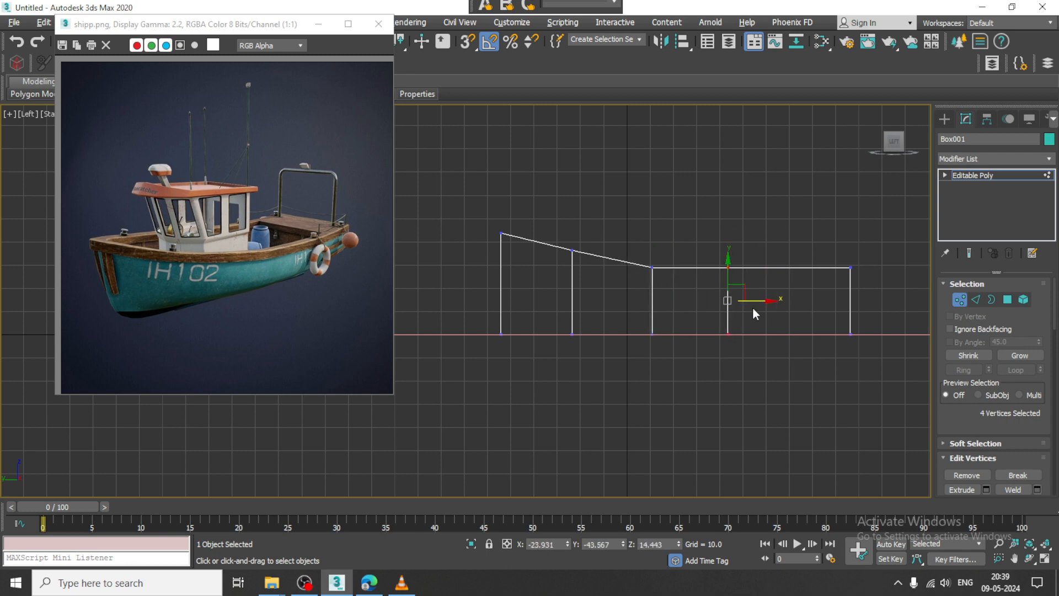
- Connect the lengthwise edges of the rearmost hull section with one segment, adding a cross loop midway
key(2)
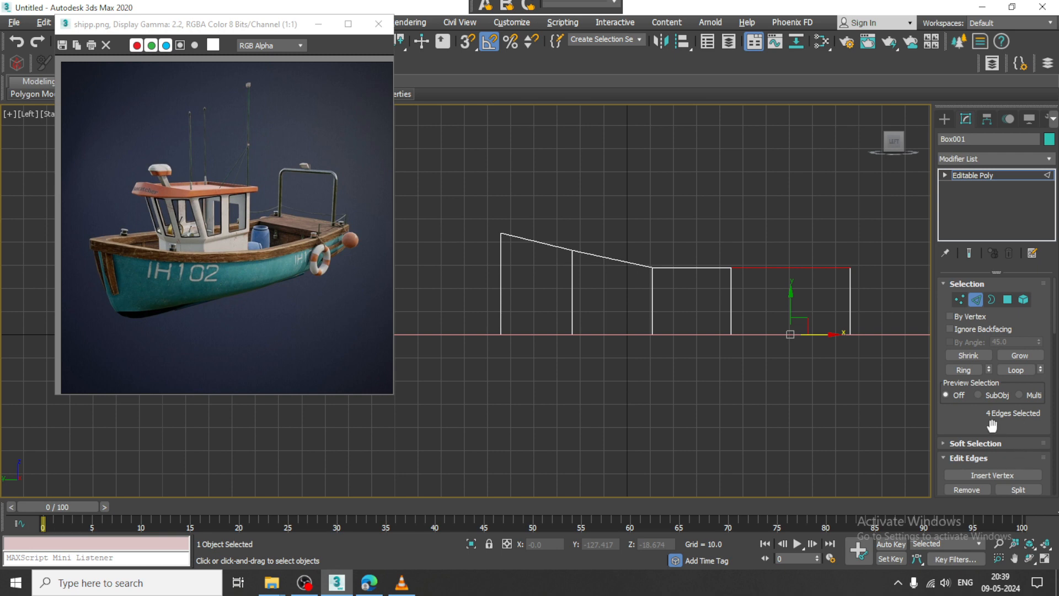
scroll(993, 426, down, 3)
click(1038, 434)
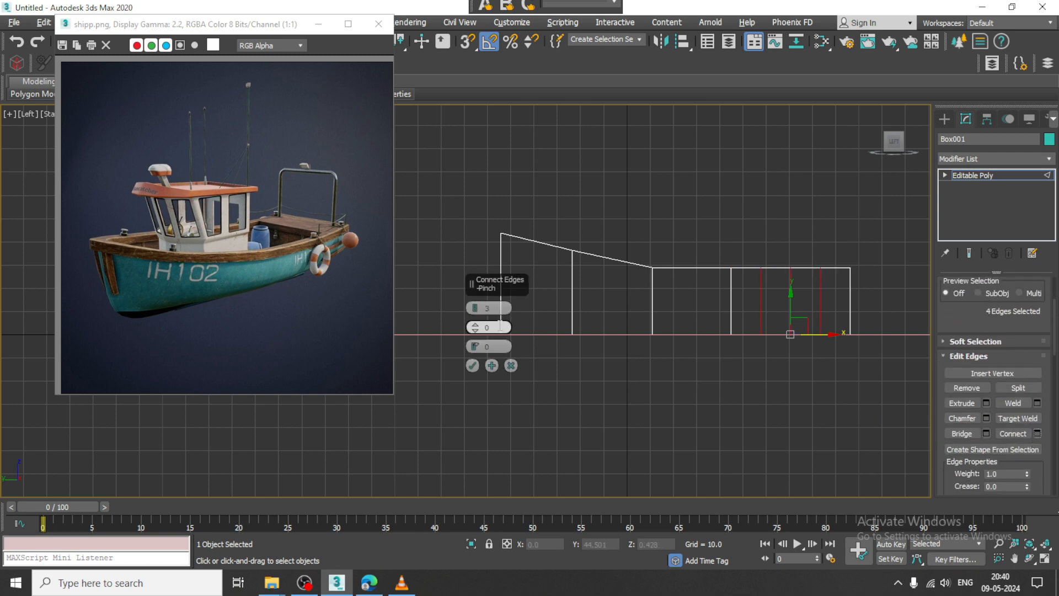
click(473, 366)
middle_drag(712, 287, 689, 286)
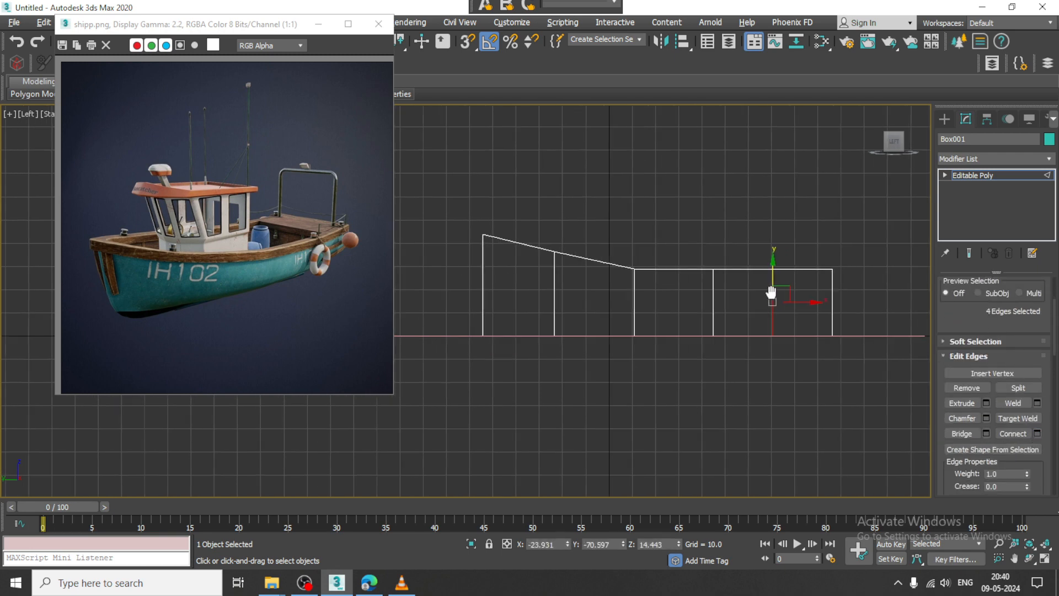
- Raise all twelve upper hull vertices about 8 units in the left view
key(1)
drag(819, 299, 815, 297)
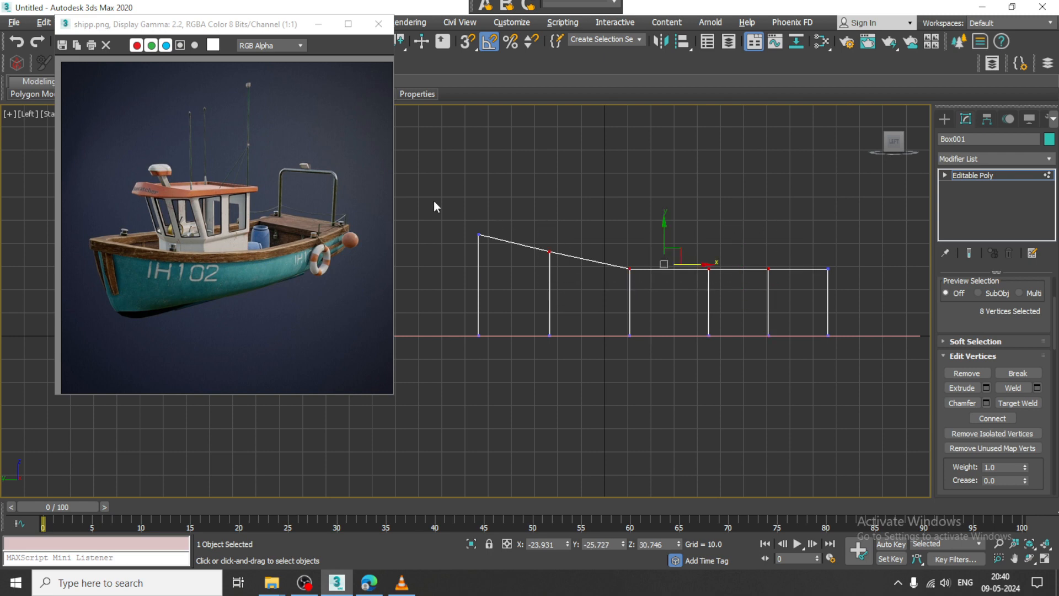
drag(662, 229, 664, 210)
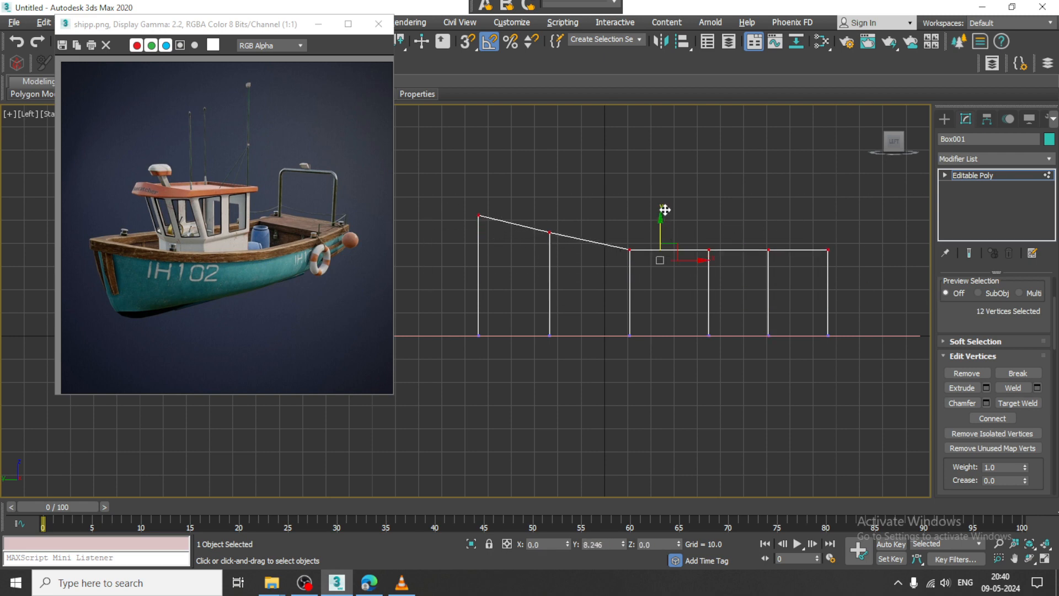
- Lower the upper vertices behind the bow in stages toward the stern, dropping the rear three rows about 6 units in the last move
drag(869, 271, 868, 271)
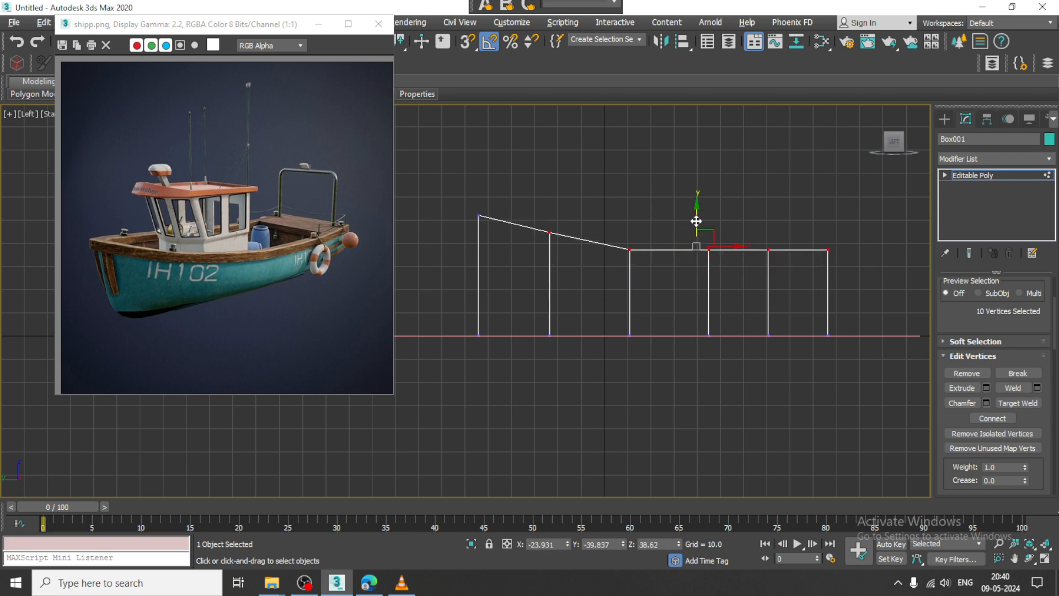
drag(696, 220, 850, 289)
drag(773, 240, 772, 253)
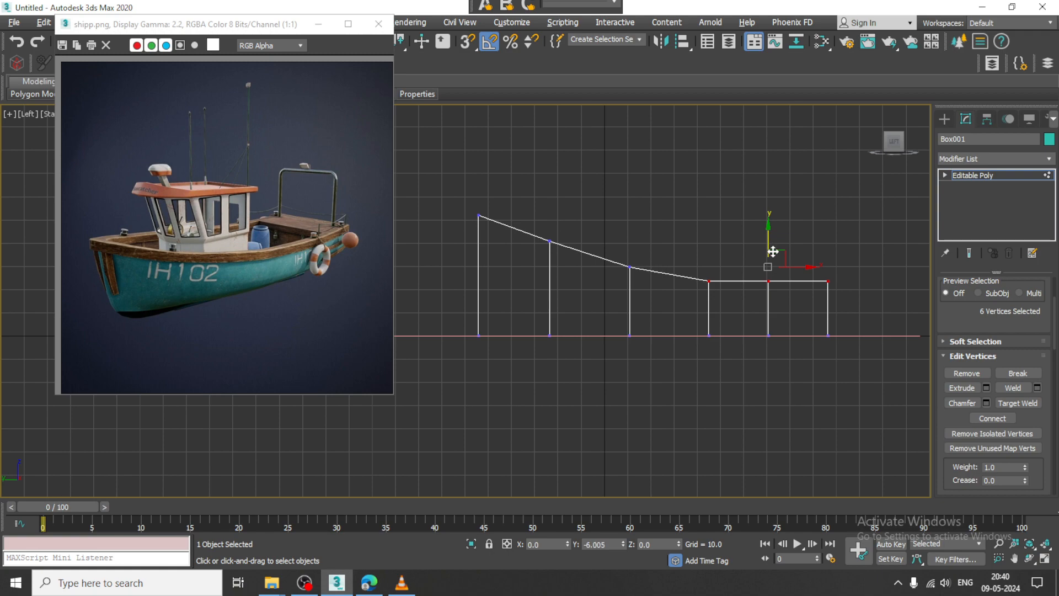
- Try to connect the ring of vertical hull edges with two segments and a pinch of 12
key(alt+w)
key(alt+w)
alt+middle_drag(805, 395, 773, 354)
middle_drag(773, 353, 700, 341)
key(2)
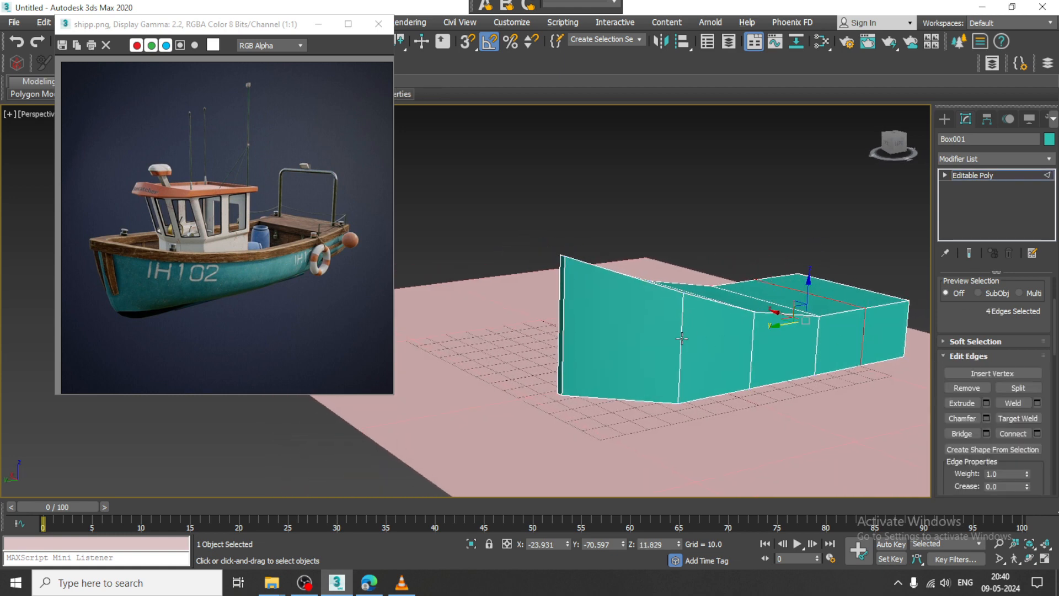
double_click(678, 341)
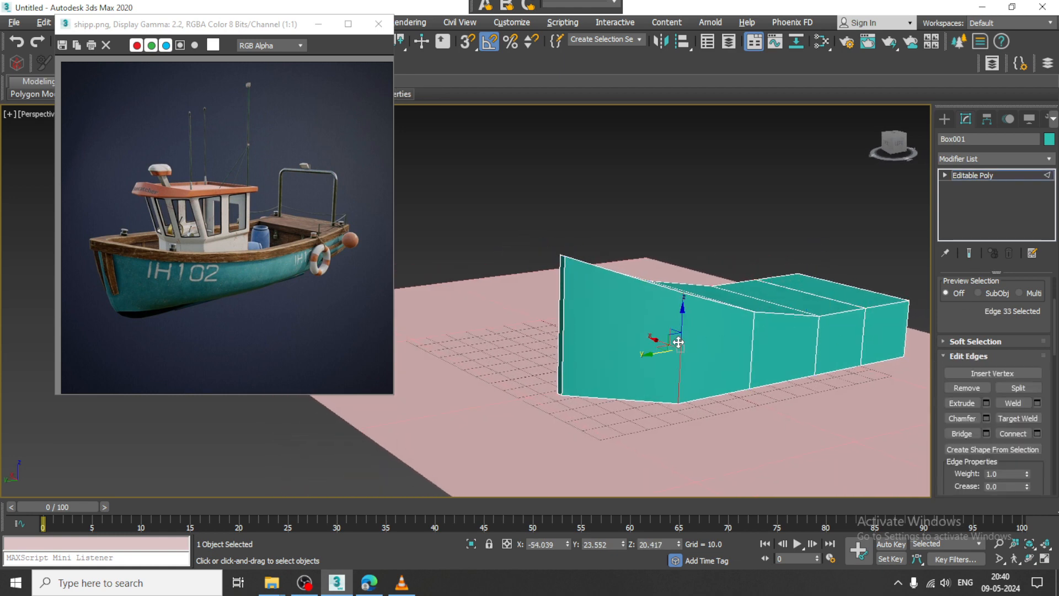
click(1037, 433)
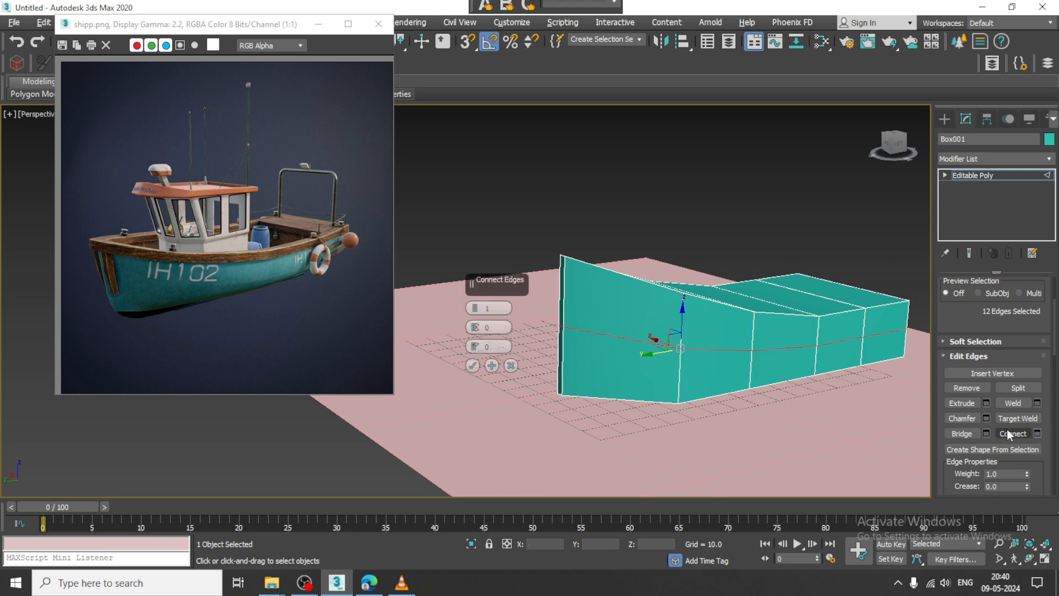
click(476, 305)
drag(475, 325, 474, 293)
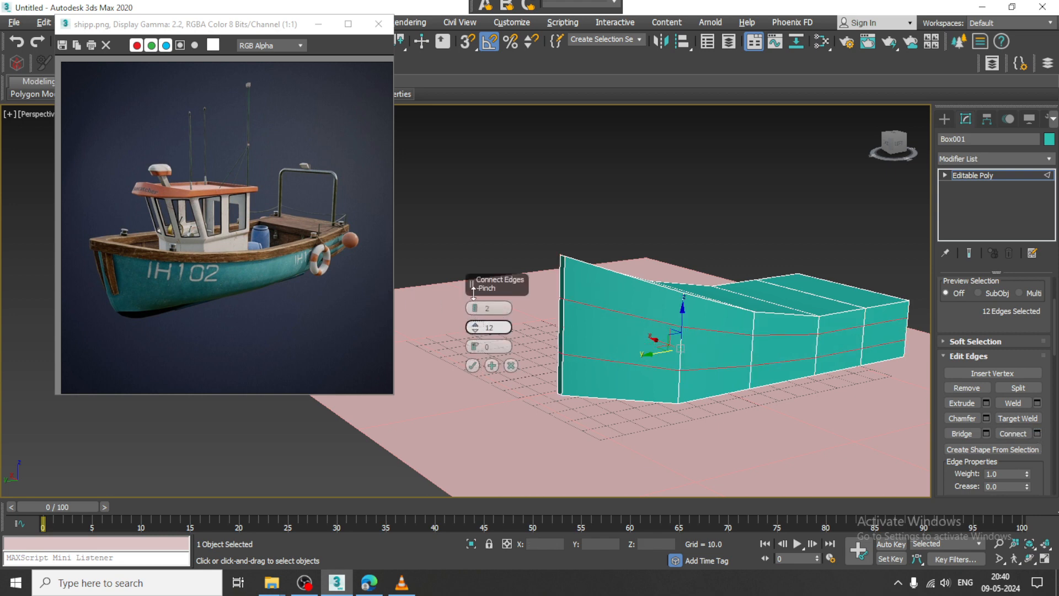
click(473, 365)
middle_drag(689, 339, 644, 322)
key(ctrl+z)
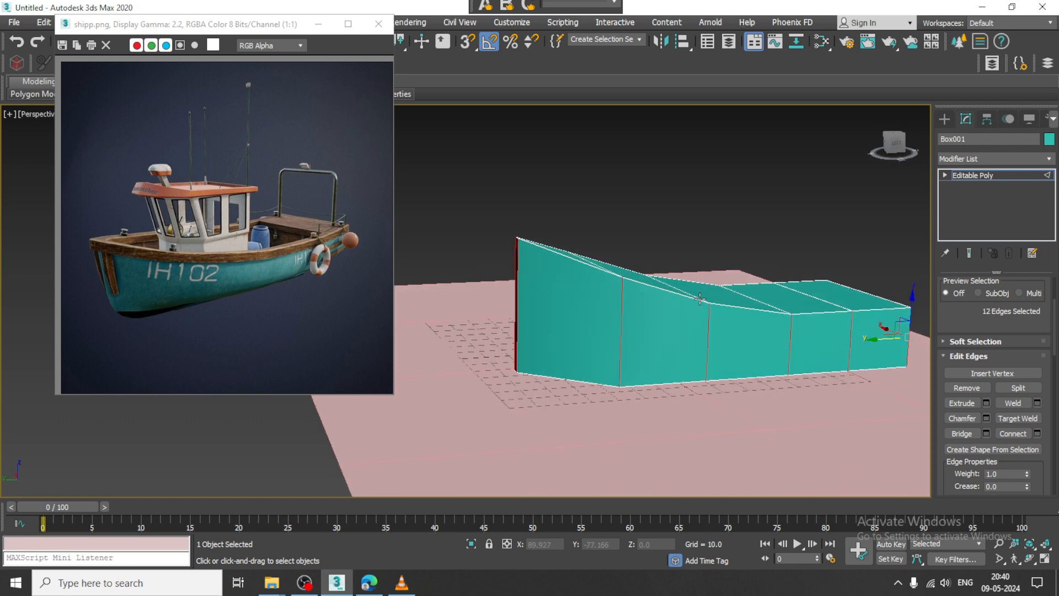
- Insert three lengthwise loops around the hull sides with Swift Loop: one near the deck edge, one below it and one near the bottom
drag(196, 26, 184, 139)
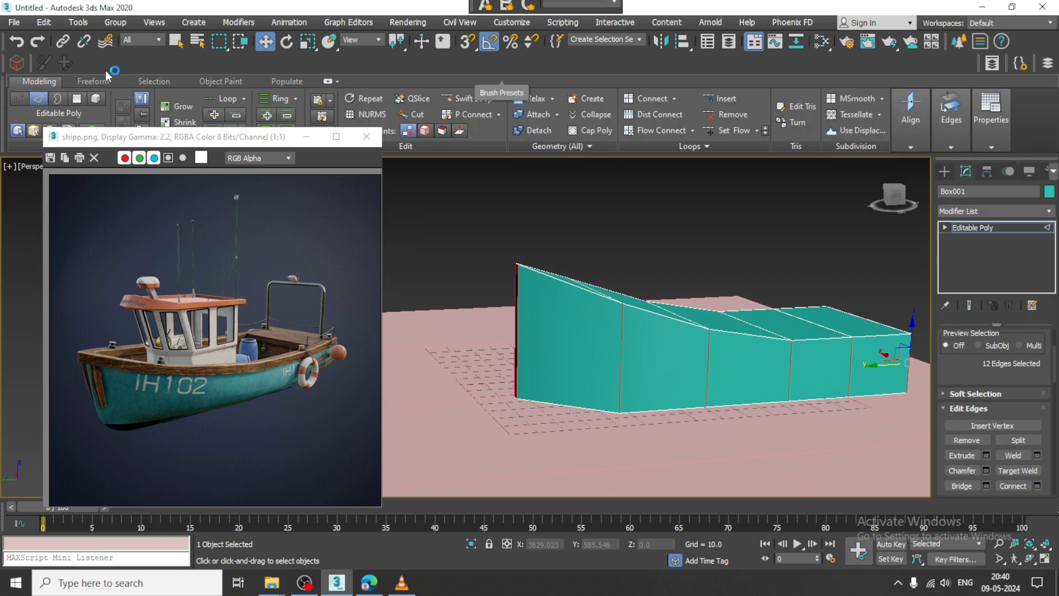
click(450, 101)
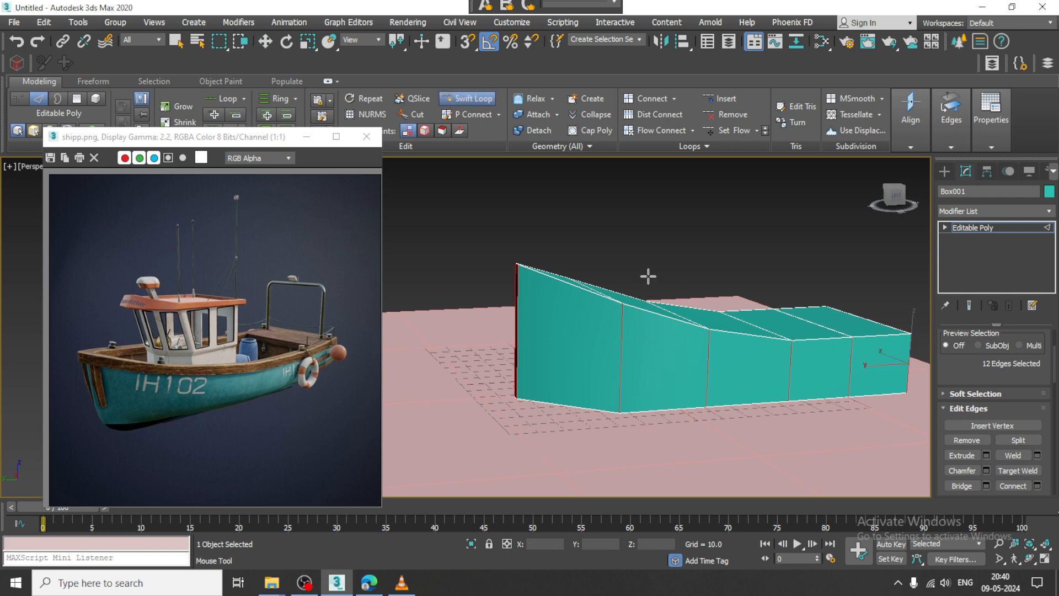
click(625, 315)
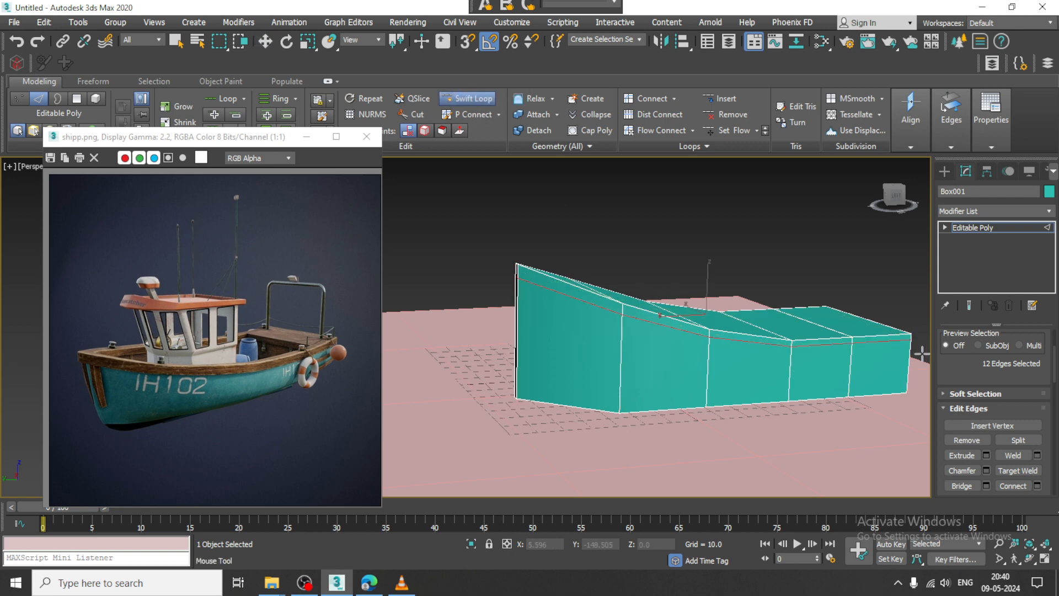
alt+middle_drag(760, 321, 763, 297)
alt+middle_drag(684, 287, 720, 304)
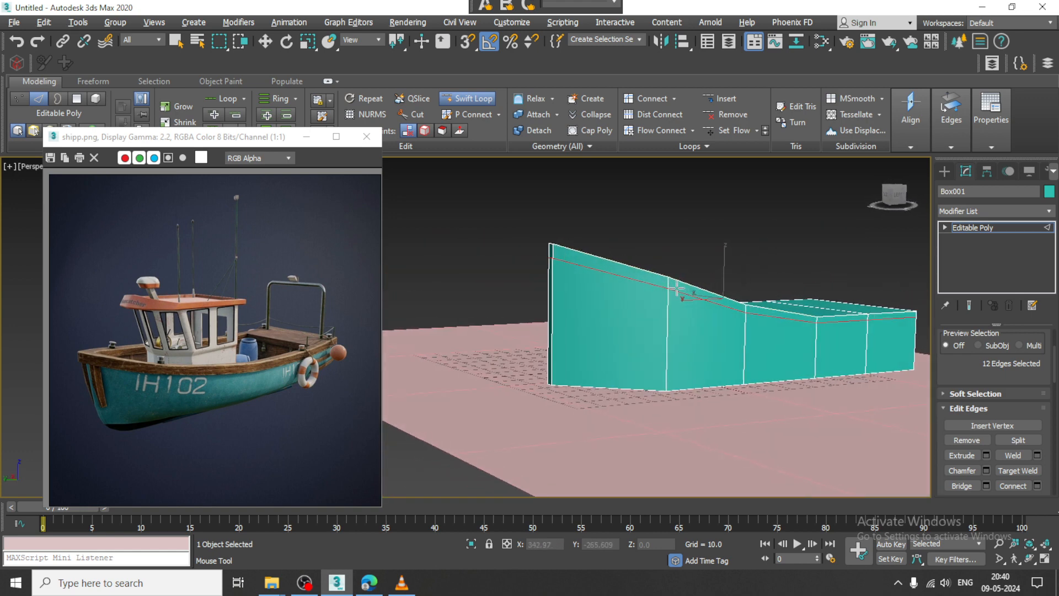
click(655, 368)
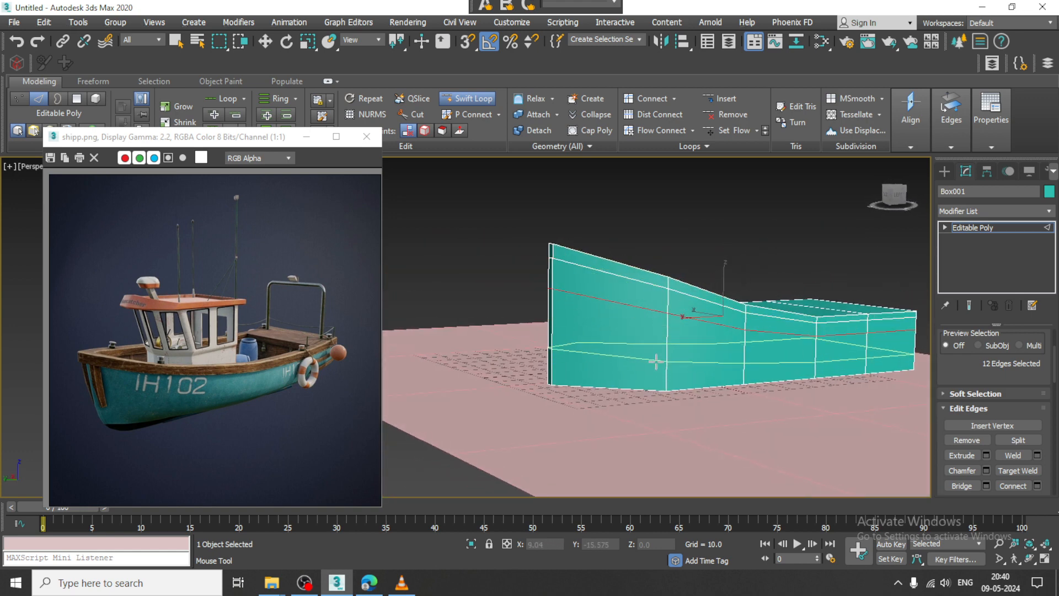
key(w)
alt+middle_drag(734, 358, 750, 371)
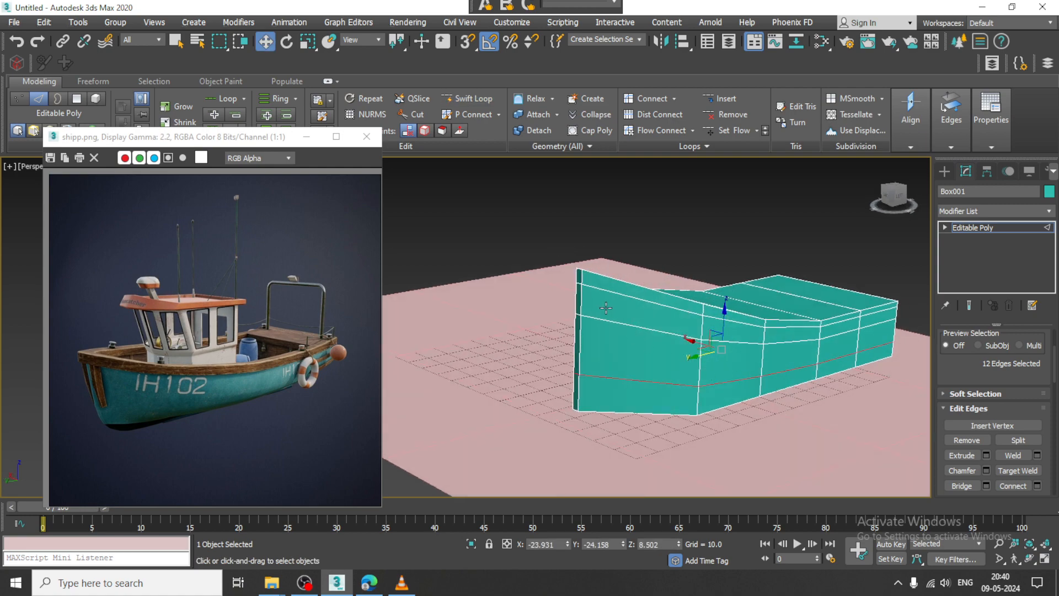
- Try to insert another edge loop at the hull's bow section with Swift Loop
click(469, 98)
alt+middle_drag(607, 309, 688, 355)
click(621, 321)
key(w)
key(ctrl+z)
key(alt+w)
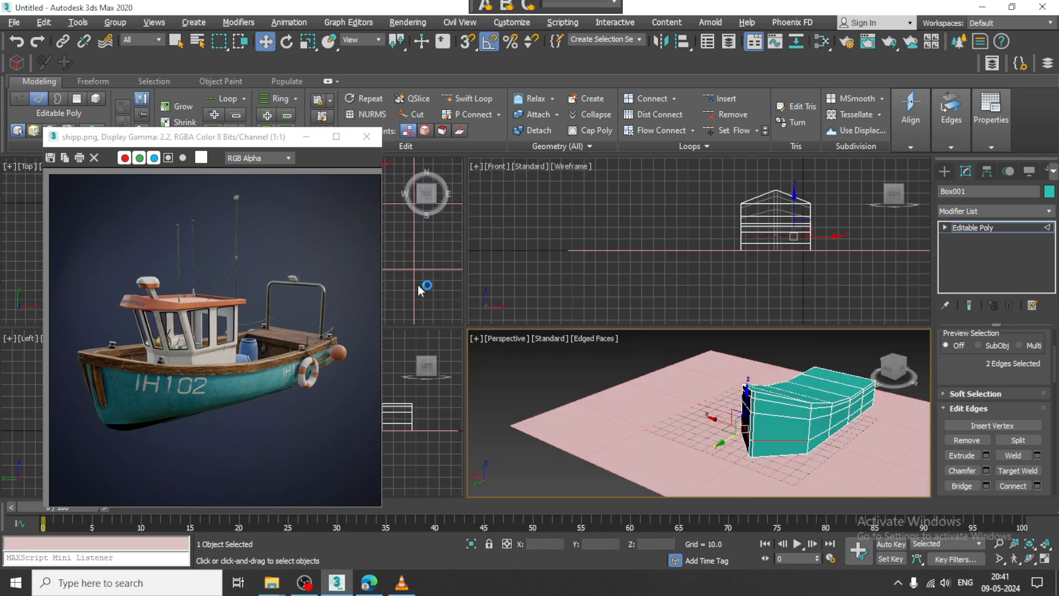
key(alt+w)
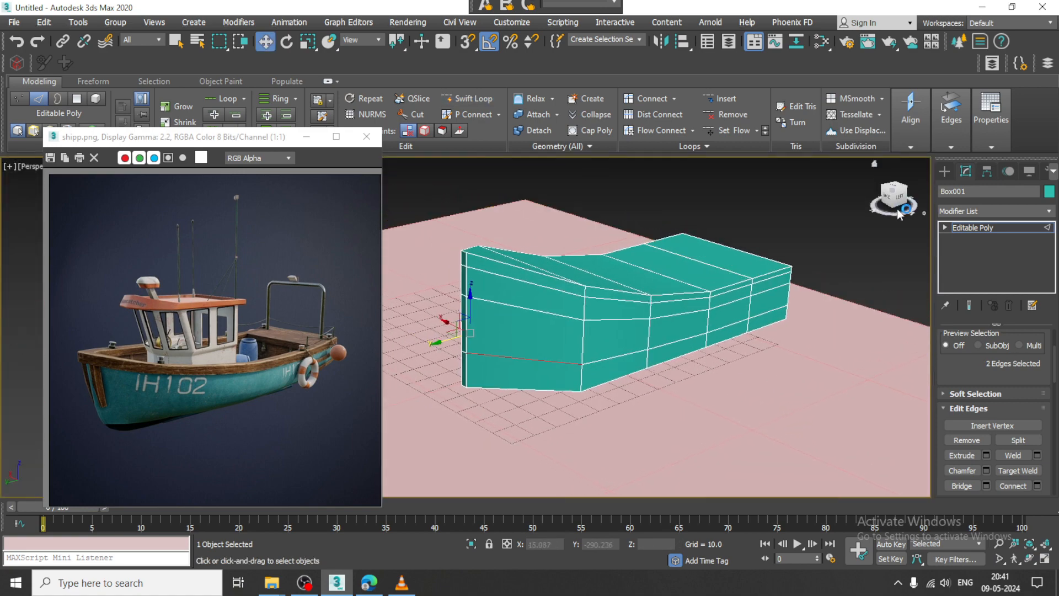
- Select the ten vertices of the two middle rows along one hull side and move them outward about 2.2 units
click(945, 227)
click(969, 240)
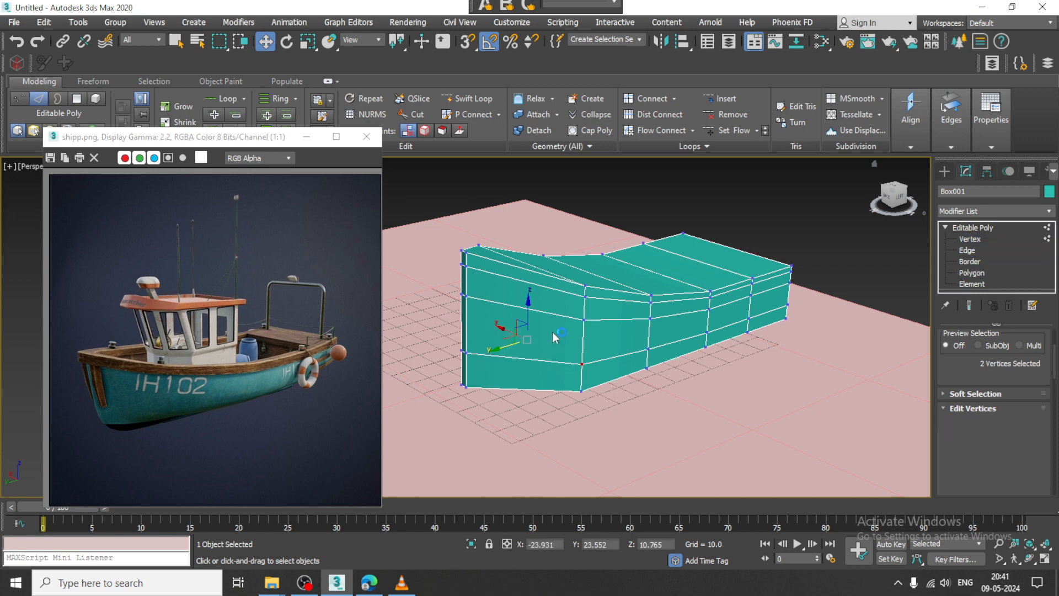
click(585, 318)
scroll(585, 319, up, 2)
ctrl+click(582, 387)
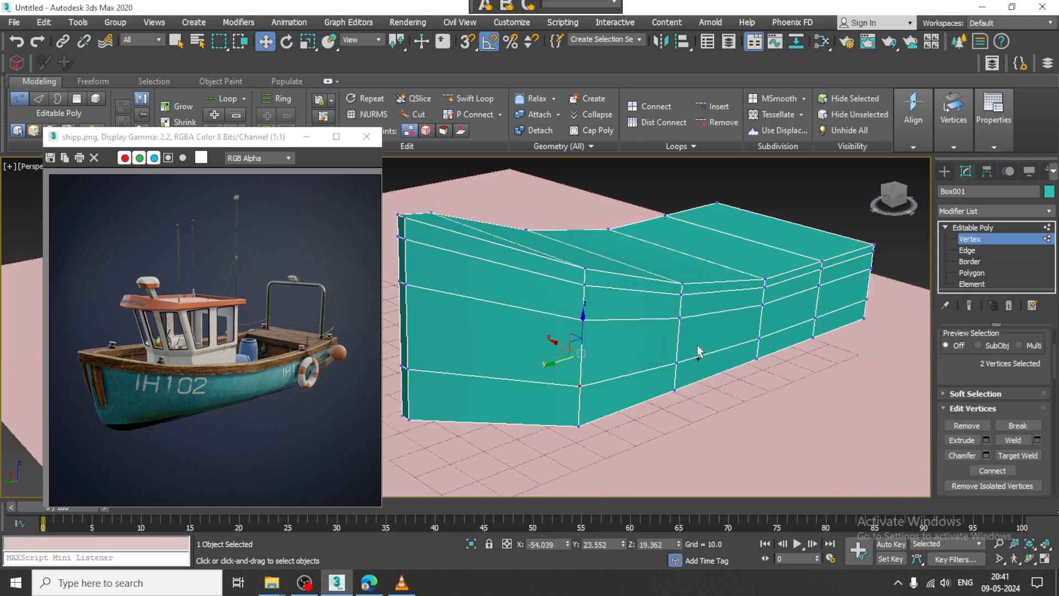
ctrl+click(679, 318)
ctrl+click(678, 363)
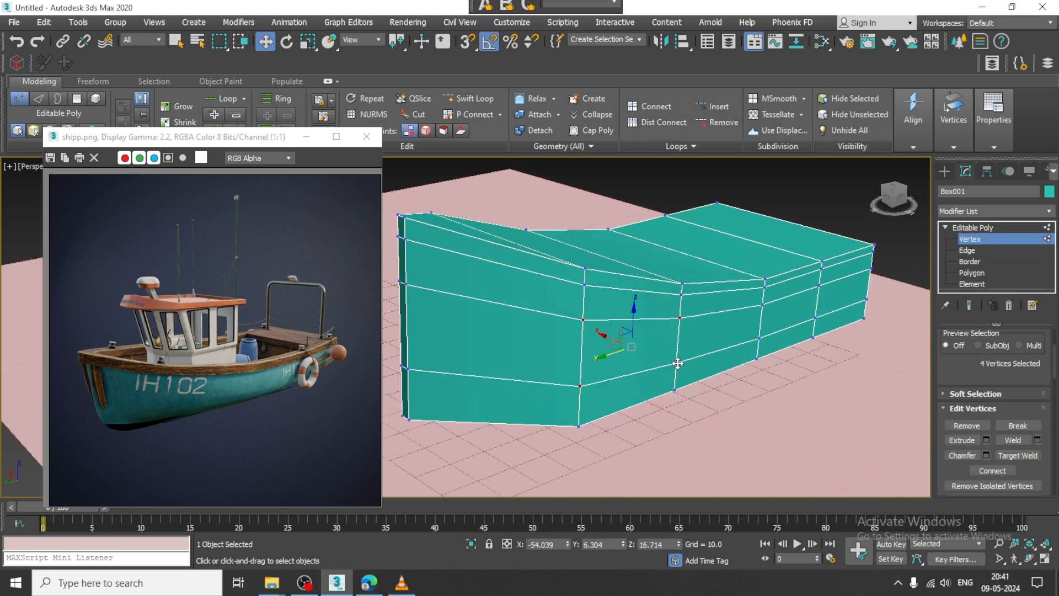
ctrl+click(764, 304)
ctrl+click(760, 337)
ctrl+click(818, 283)
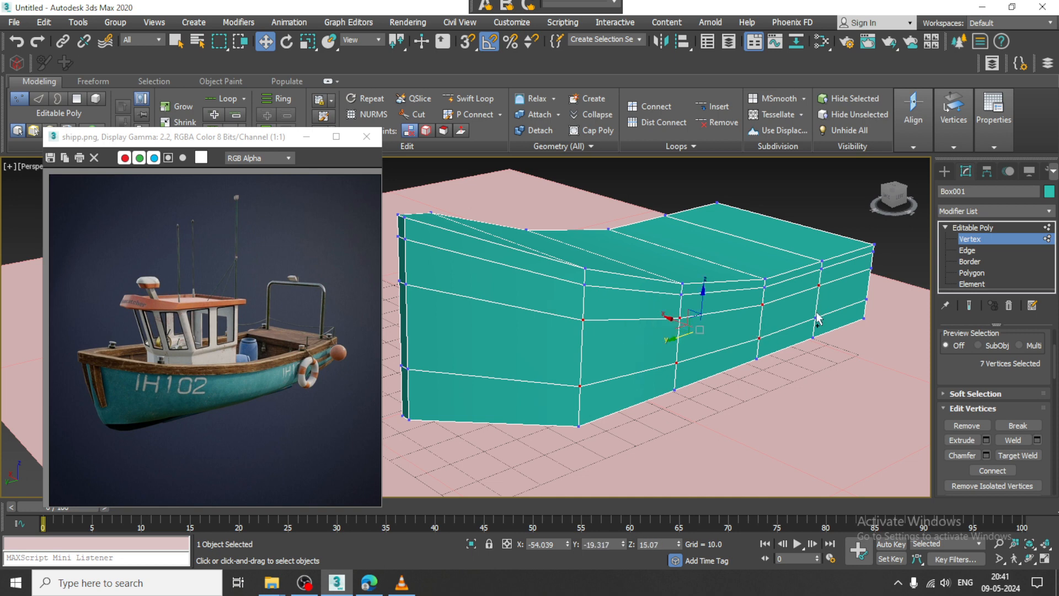
ctrl+click(816, 318)
alt+middle_drag(816, 318, 786, 300)
ctrl+click(862, 273)
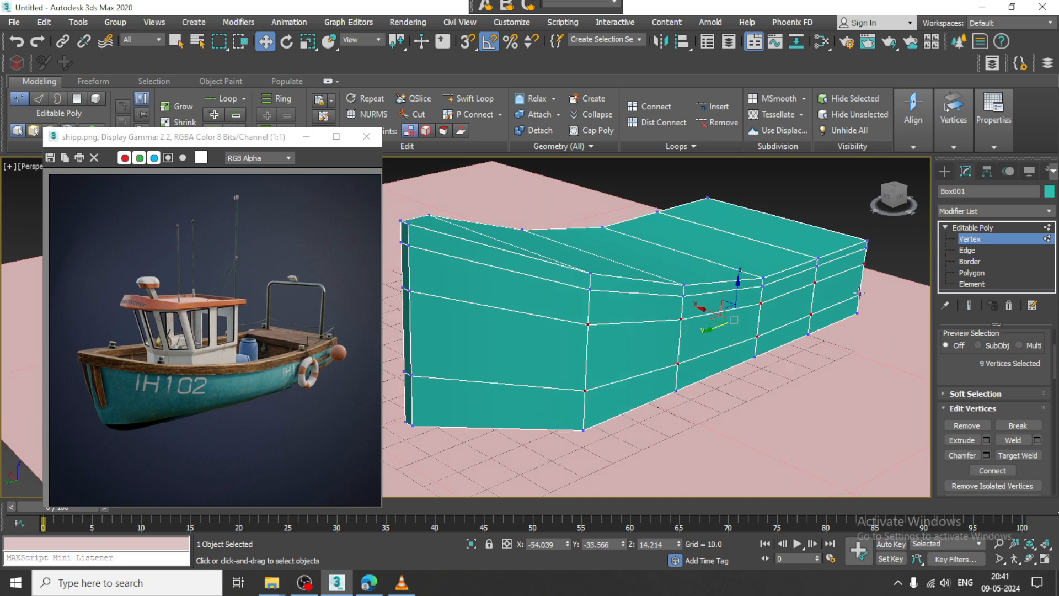
ctrl+click(859, 295)
alt+middle_drag(859, 295, 736, 313)
drag(721, 310, 728, 311)
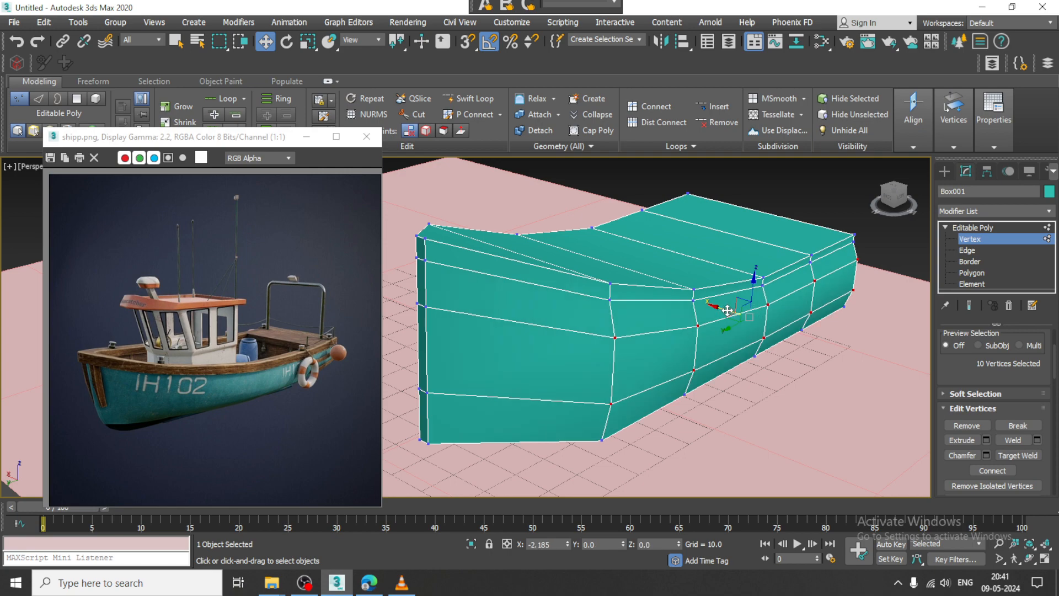
- Select the matching middle-row vertices on the opposite hull side and move them outward about 1.5 units
alt+middle_drag(728, 312, 721, 285)
click(717, 347)
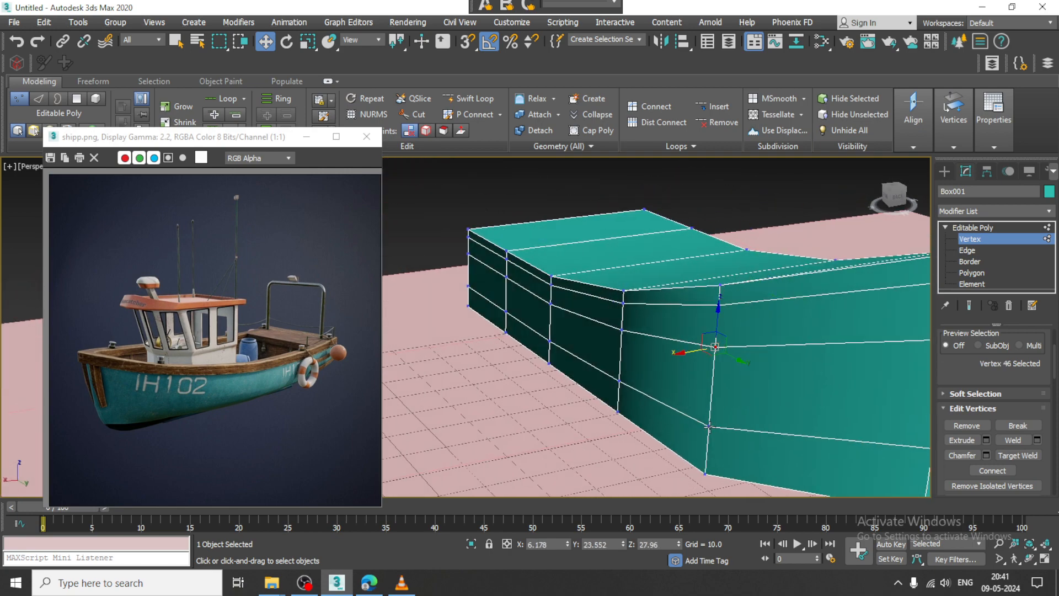
ctrl+click(709, 426)
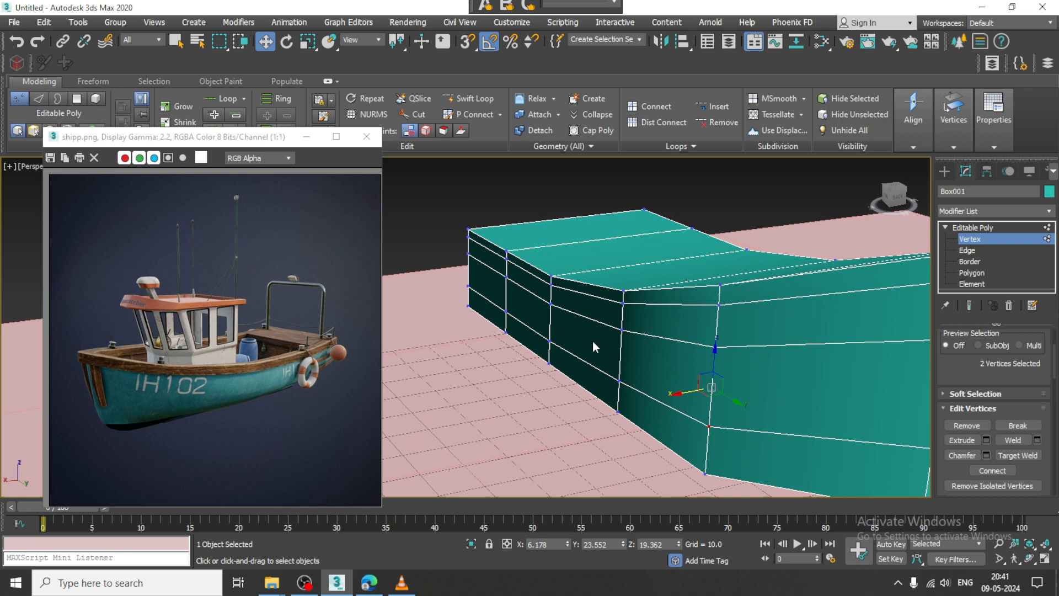
ctrl+click(621, 329)
ctrl+click(620, 379)
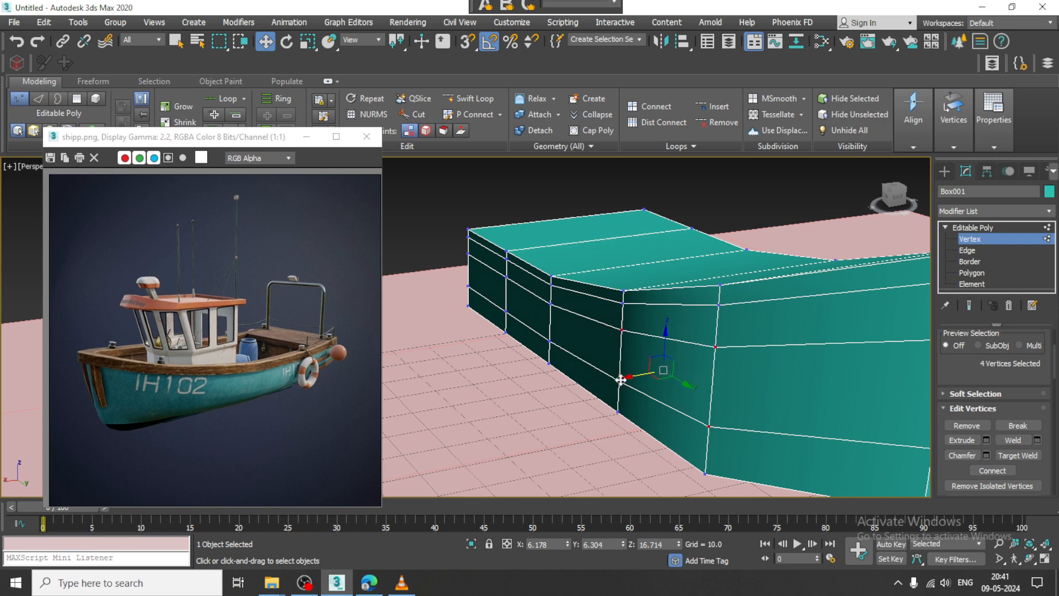
ctrl+click(550, 305)
ctrl+click(550, 342)
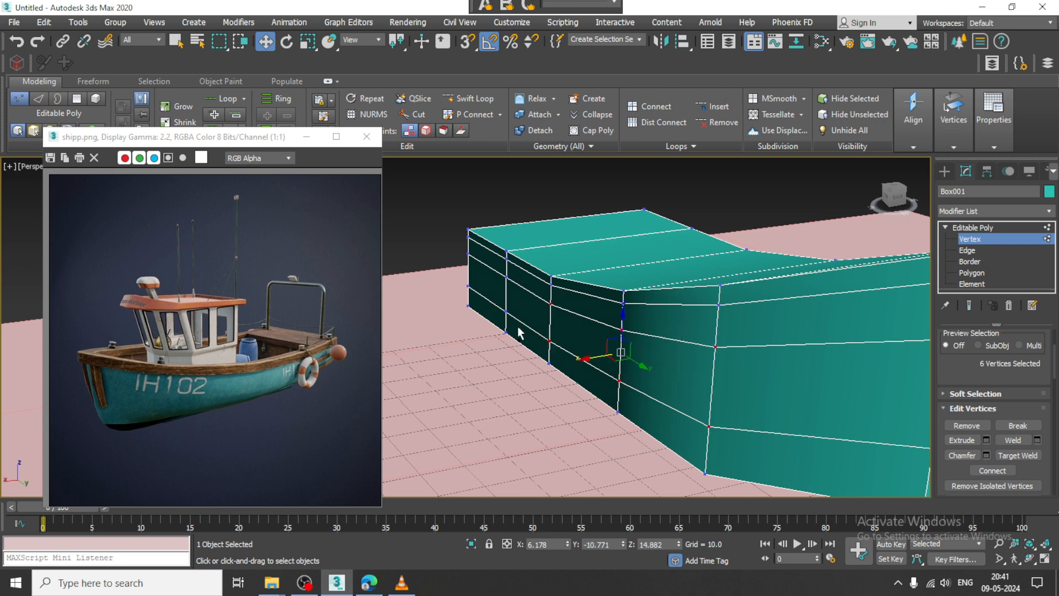
ctrl+click(506, 312)
ctrl+click(468, 286)
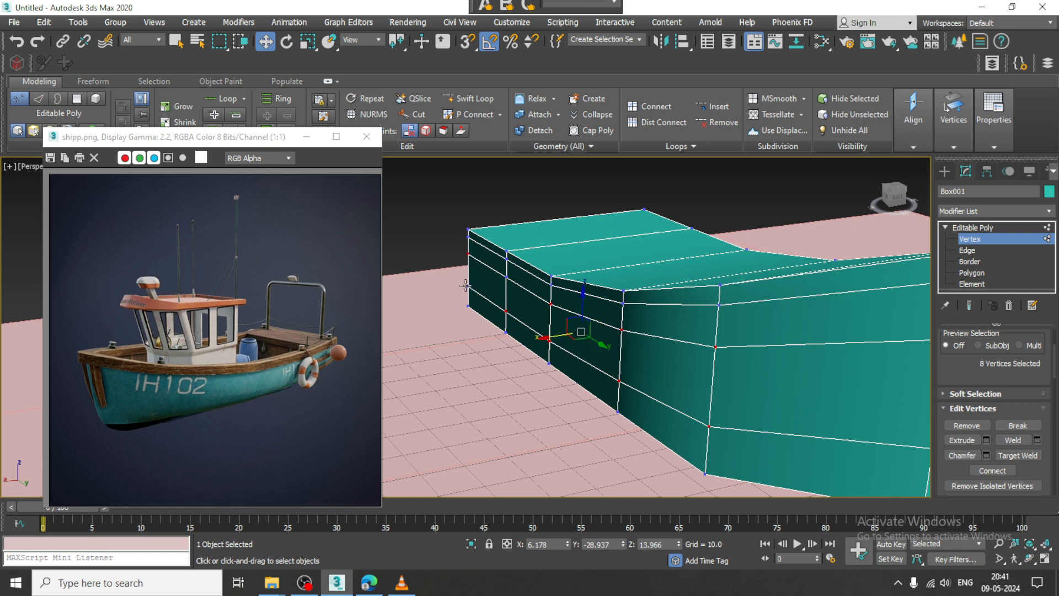
drag(538, 330, 531, 329)
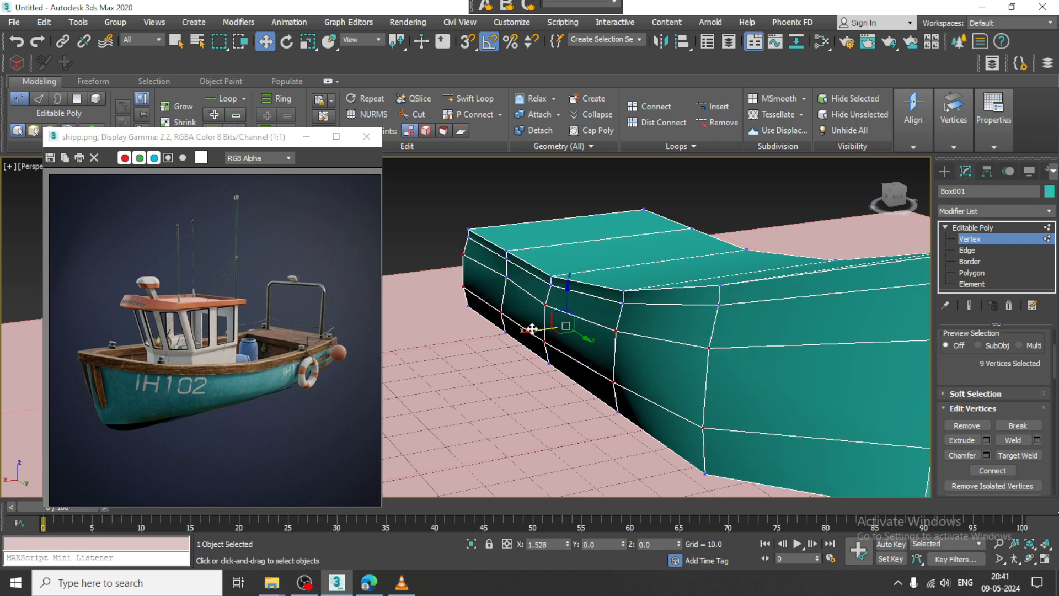
- Undo the opposite side's last two changes and move all ten of its middle-row vertices outward again
alt+middle_drag(546, 315, 504, 321)
key(ctrl+z)
key(ctrl+z)
drag(518, 328, 516, 328)
- Fine-tune the bulge of the selected side vertices in the front view to match the other hull side
alt+middle_drag(618, 339, 779, 313)
scroll(779, 313, down, 3)
key(alt+w)
mouse_move(769, 267)
middle_down()
mouse_move(757, 261)
mouse_move(772, 263)
middle_up()
key(alt+w)
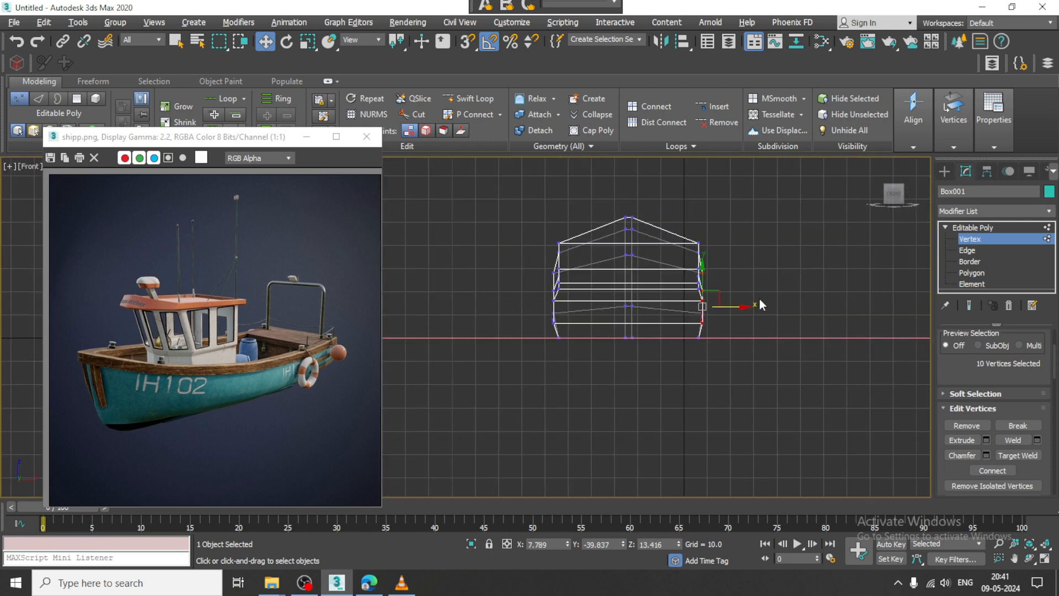
scroll(760, 297, up, 4)
middle_drag(555, 386, 771, 359)
drag(868, 331, 867, 332)
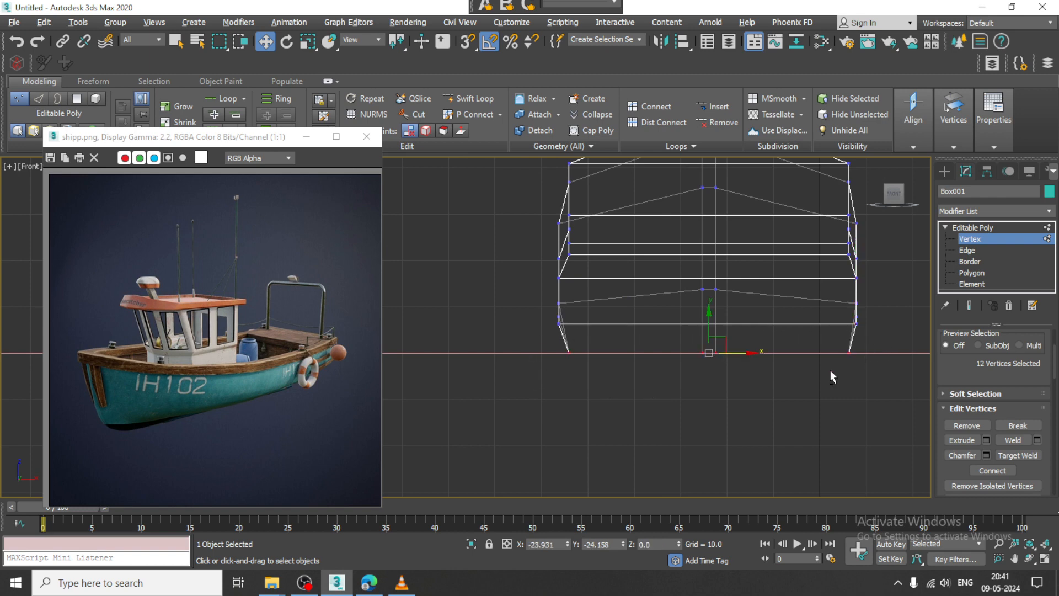
- Scale the hull's twelve bottom vertices uniformly down to 88 percent and leave vertex editing
key(alt+w)
middle_click(764, 396)
key(alt+w)
alt+middle_drag(674, 386, 785, 421)
key(r)
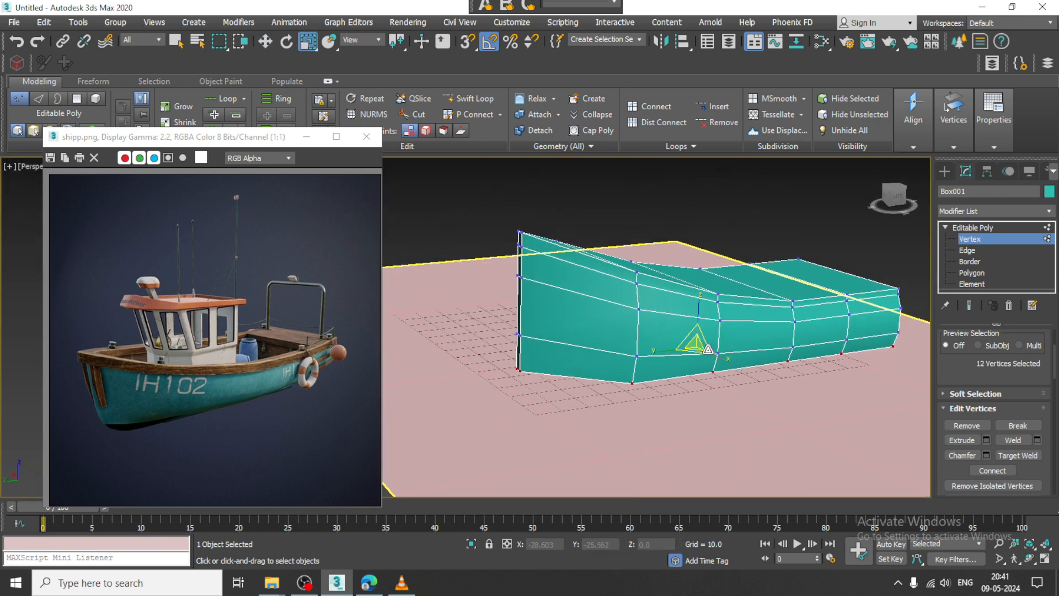
drag(694, 347, 706, 356)
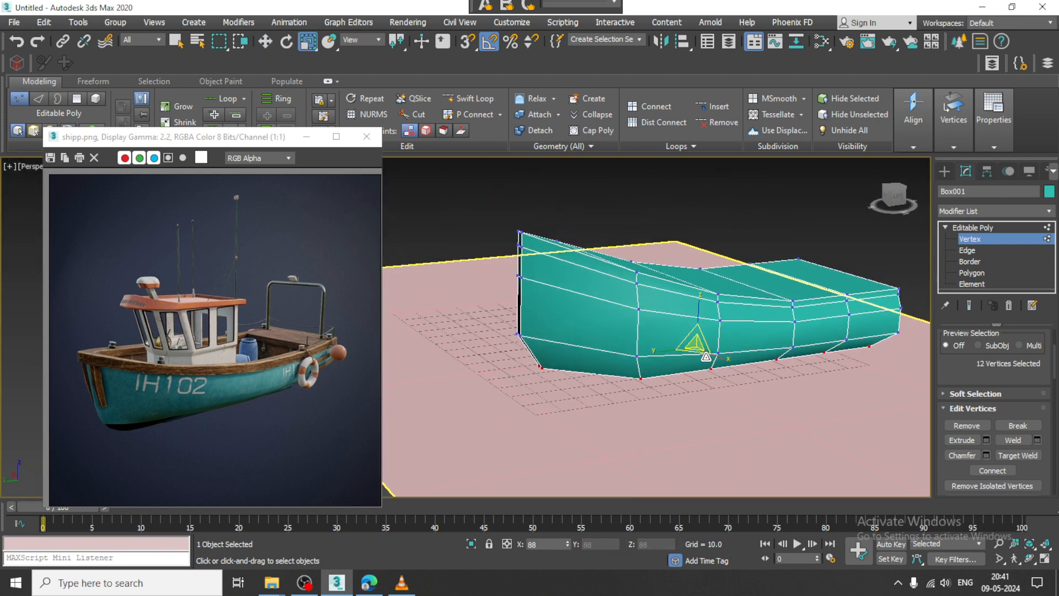
alt+middle_drag(706, 356, 718, 314)
key(1)
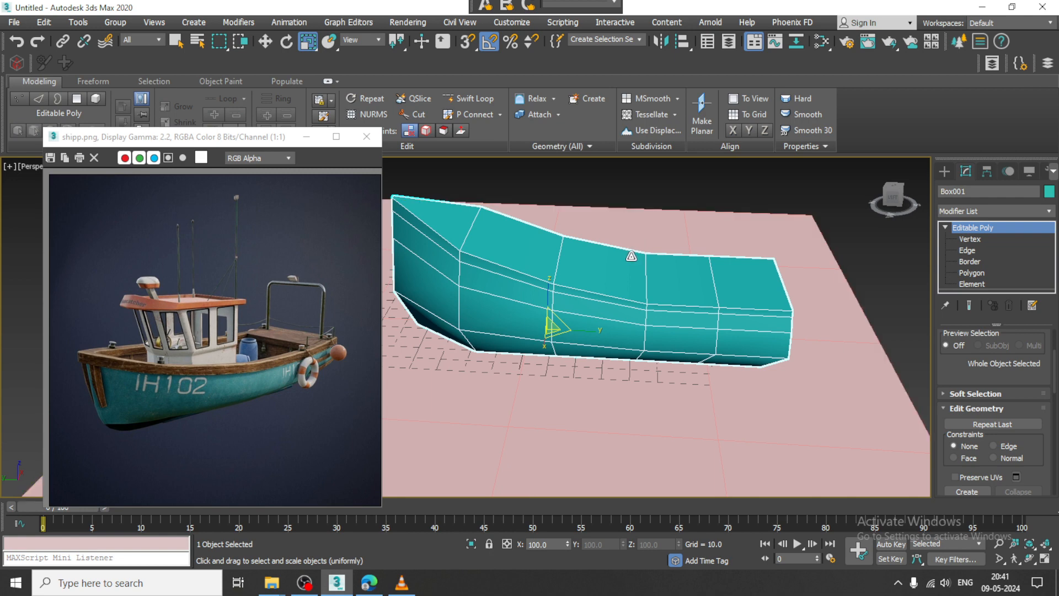
- Examine the hull's shape in the front and perspective views, restoring the front view after orbiting it
alt+middle_drag(630, 257, 641, 292)
key(alt+w)
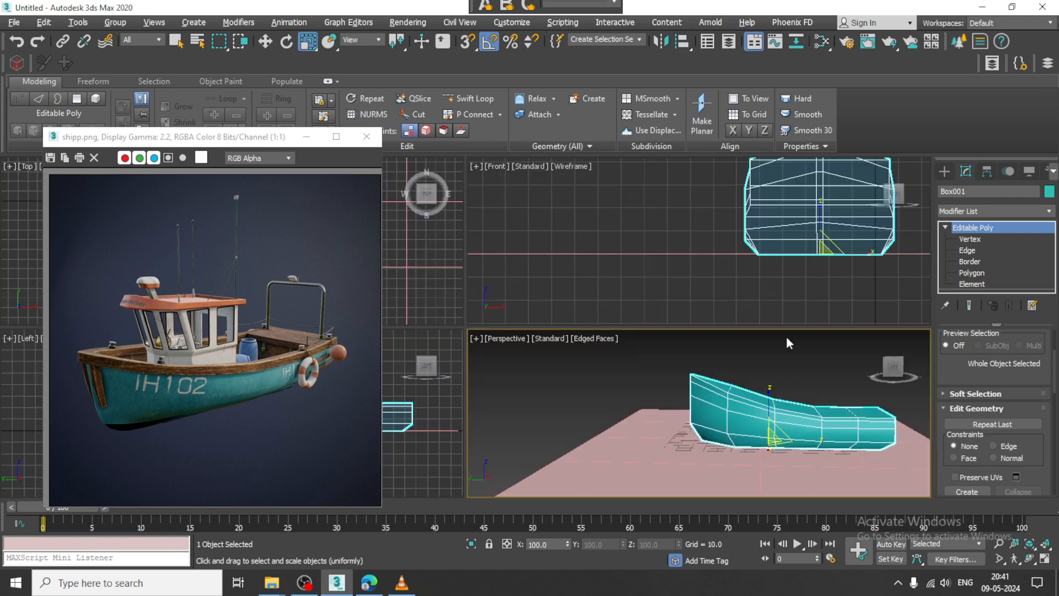
key(alt+w)
middle_drag(790, 407, 767, 406)
key(alt+w)
middle_drag(708, 298, 702, 270)
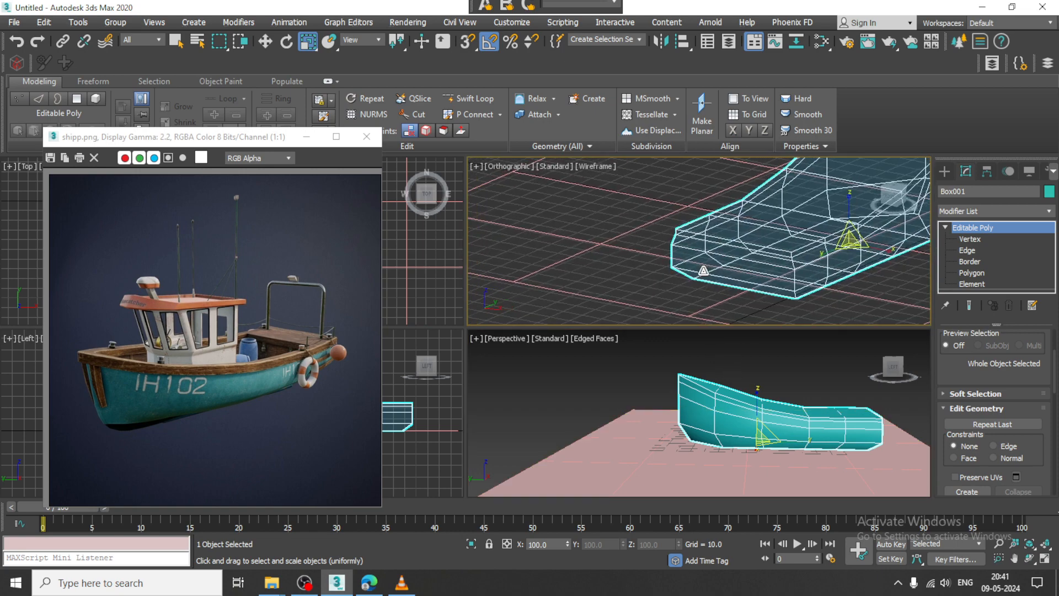
middle_click(764, 389)
key(f)
middle_drag(764, 389, 777, 399)
key(alt+w)
alt+middle_drag(740, 366, 744, 362)
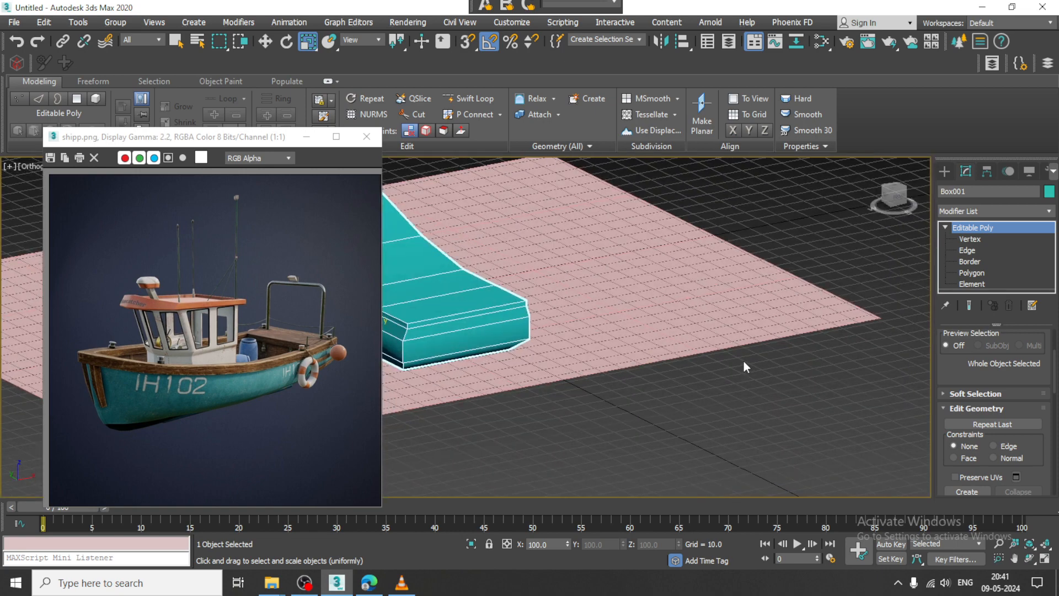
key(p)
key(alt+w)
middle_drag(740, 246, 764, 248)
key(f)
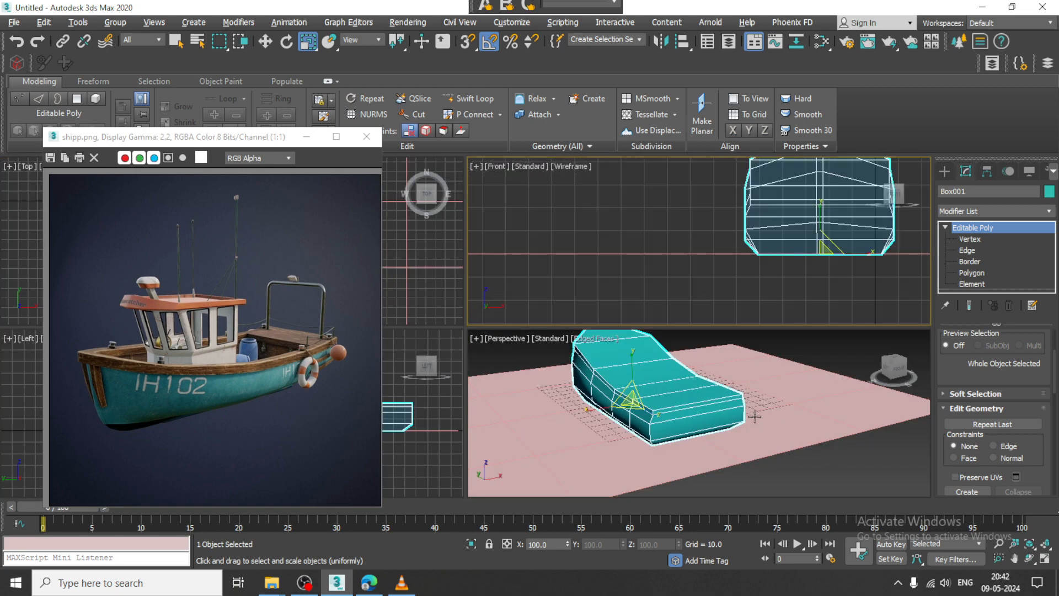
- Select the five top deck polygons from bow to stern and inset them as a group by 1.827
alt+middle_drag(767, 422, 819, 446)
key(alt+w)
middle_drag(442, 286, 797, 351)
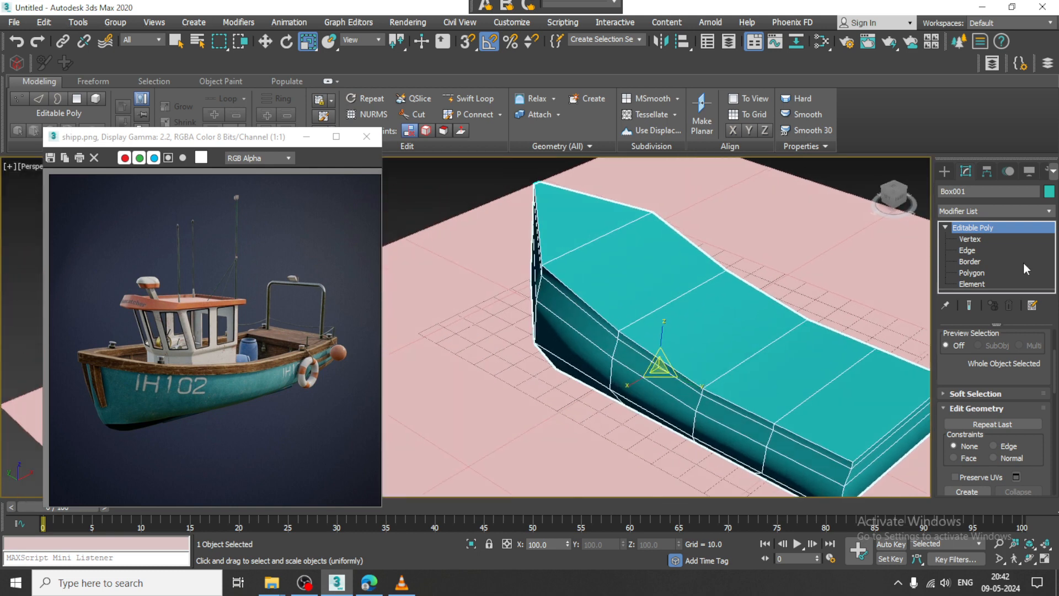
click(982, 271)
click(570, 214)
ctrl+click(638, 284)
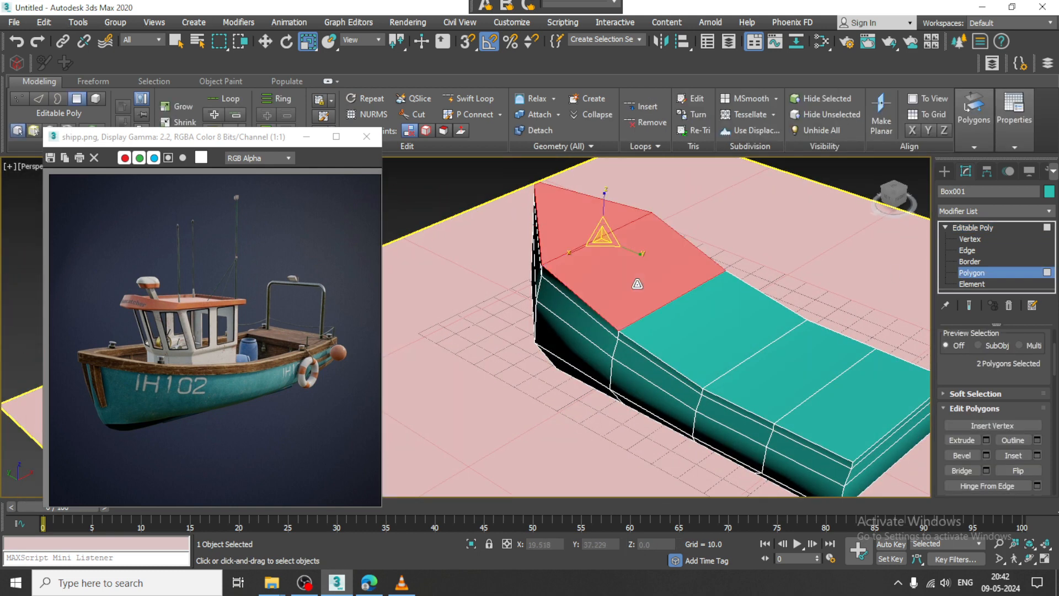
middle_drag(701, 322, 694, 328)
ctrl+click(694, 328)
ctrl+click(783, 389)
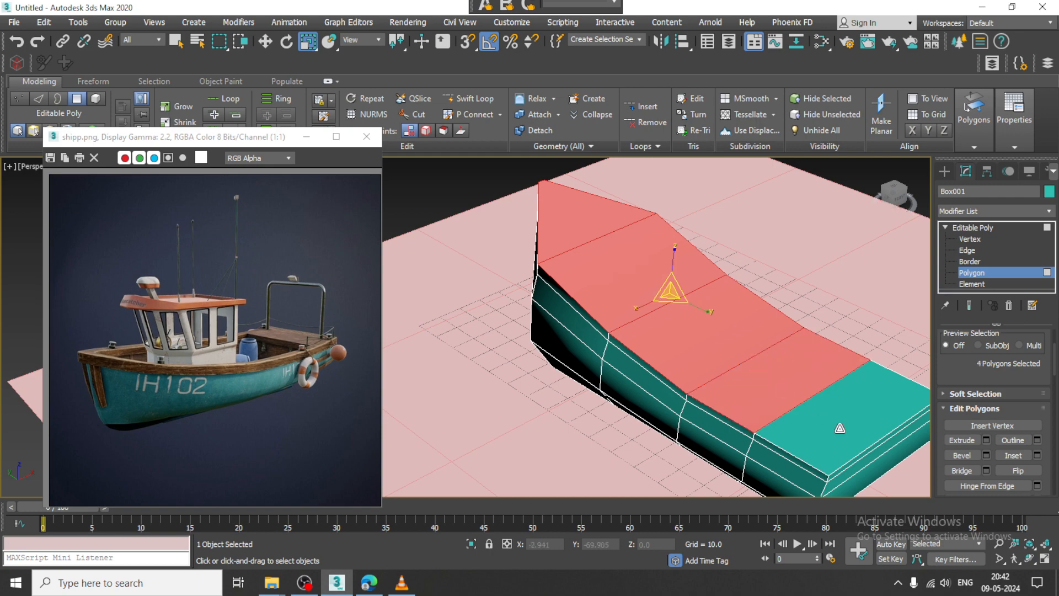
ctrl+click(839, 428)
middle_drag(839, 428, 852, 374)
middle_drag(852, 374, 817, 370)
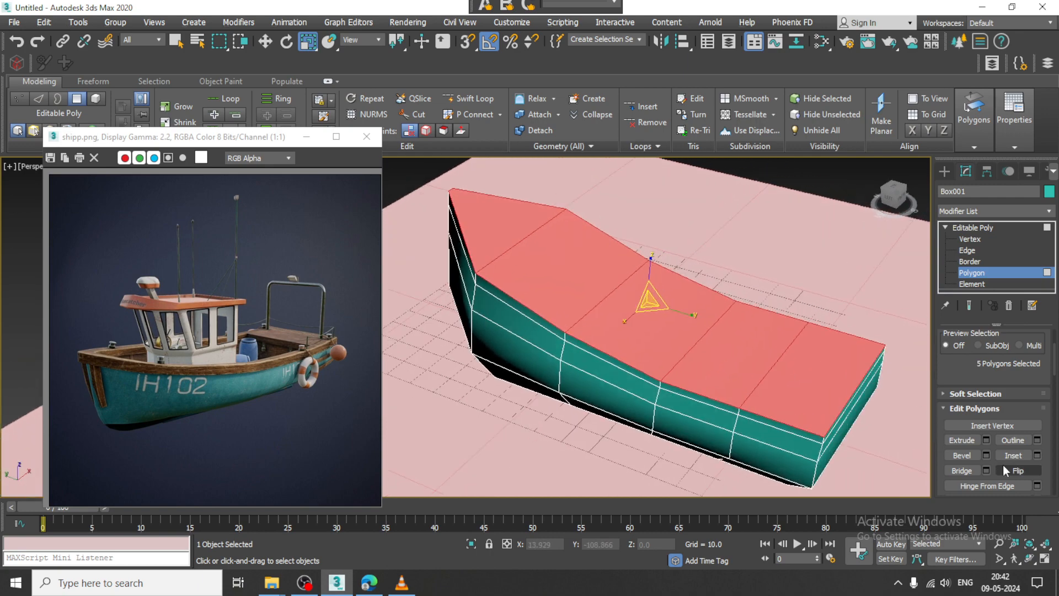
click(1035, 456)
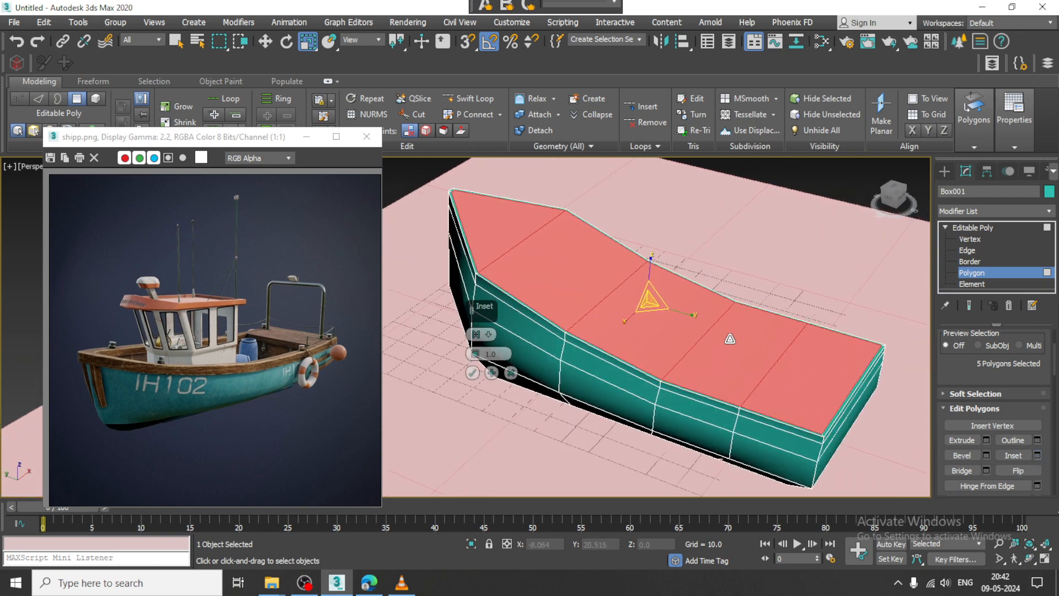
mouse_move(475, 353)
mouse_down()
mouse_move(475, 338)
mouse_move(483, 346)
mouse_up()
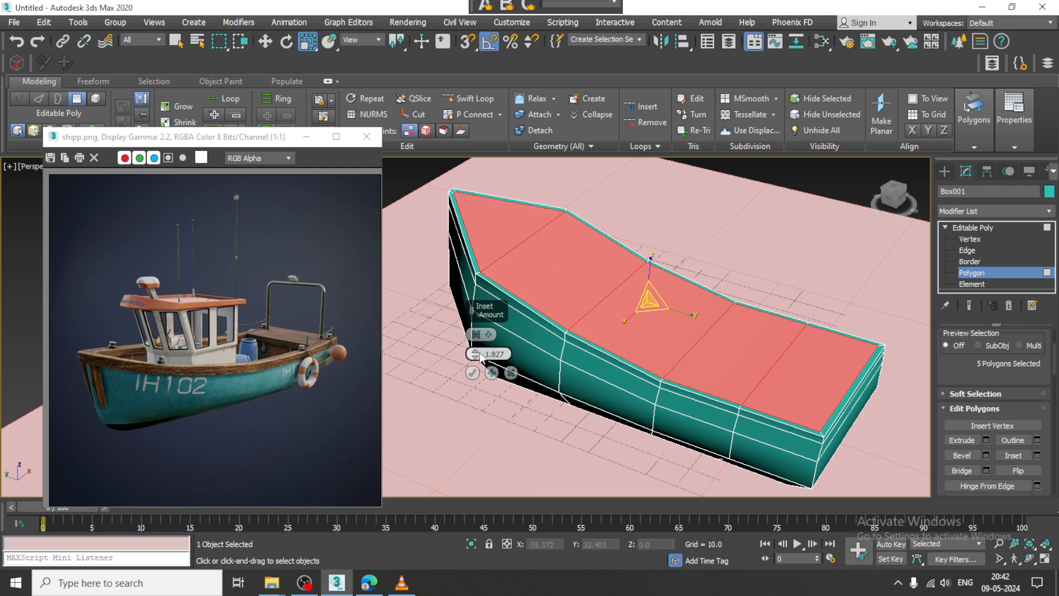
click(473, 373)
- Try to extrude the inset deck polygons down into the hull by about 14 units
alt+middle_drag(473, 372, 597, 321)
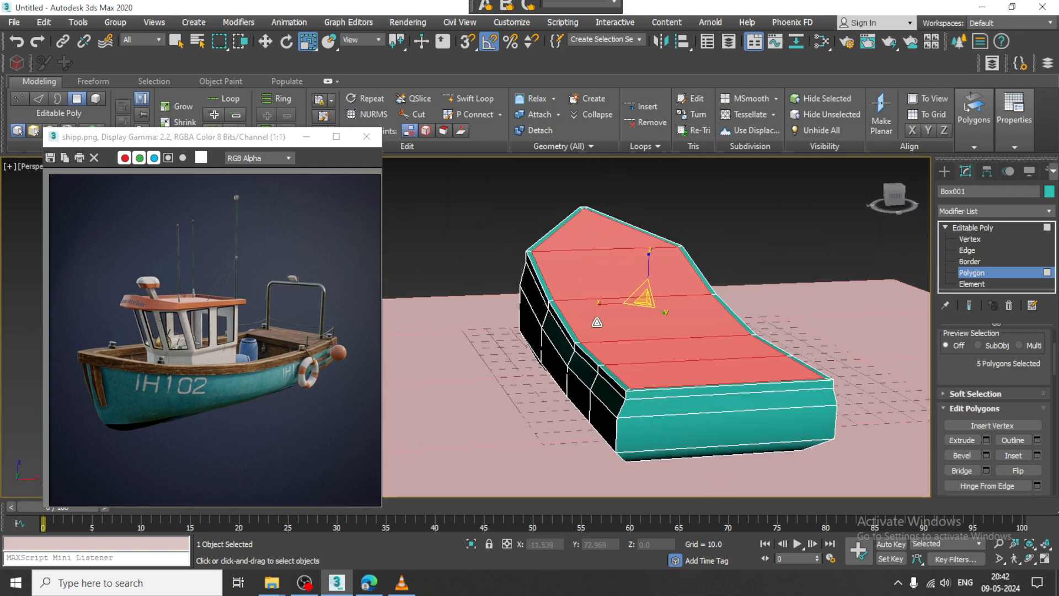
key(w)
alt+middle_drag(663, 344, 650, 326)
alt+middle_drag(840, 427, 847, 432)
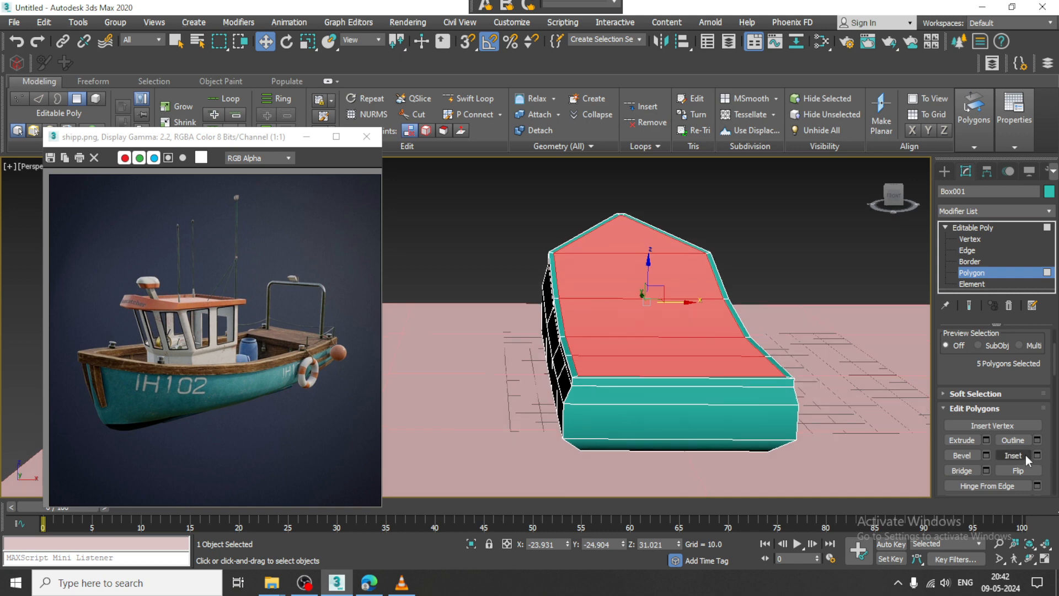
click(987, 440)
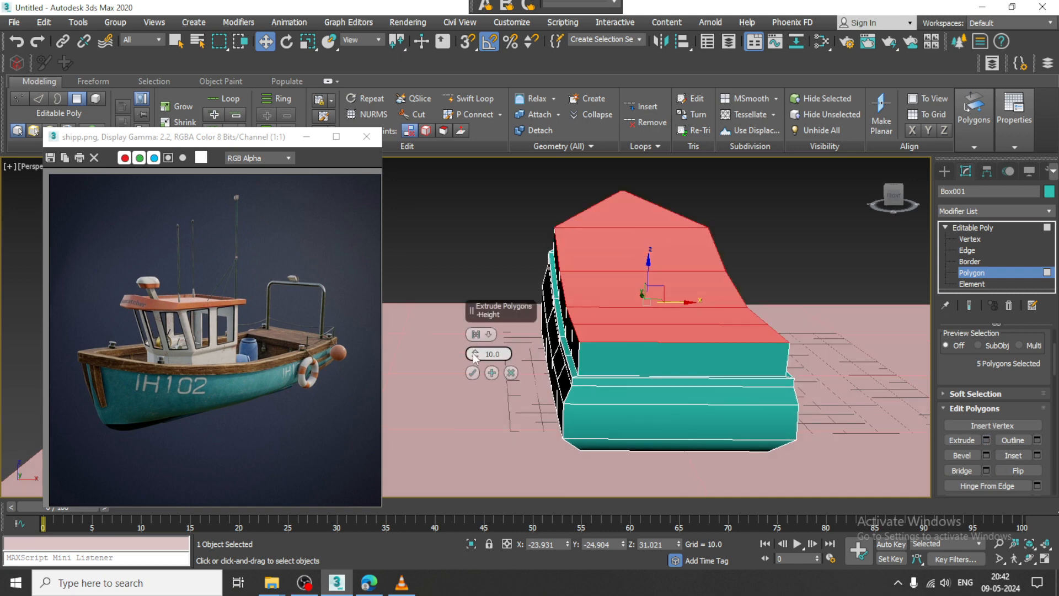
drag(475, 353, 522, 492)
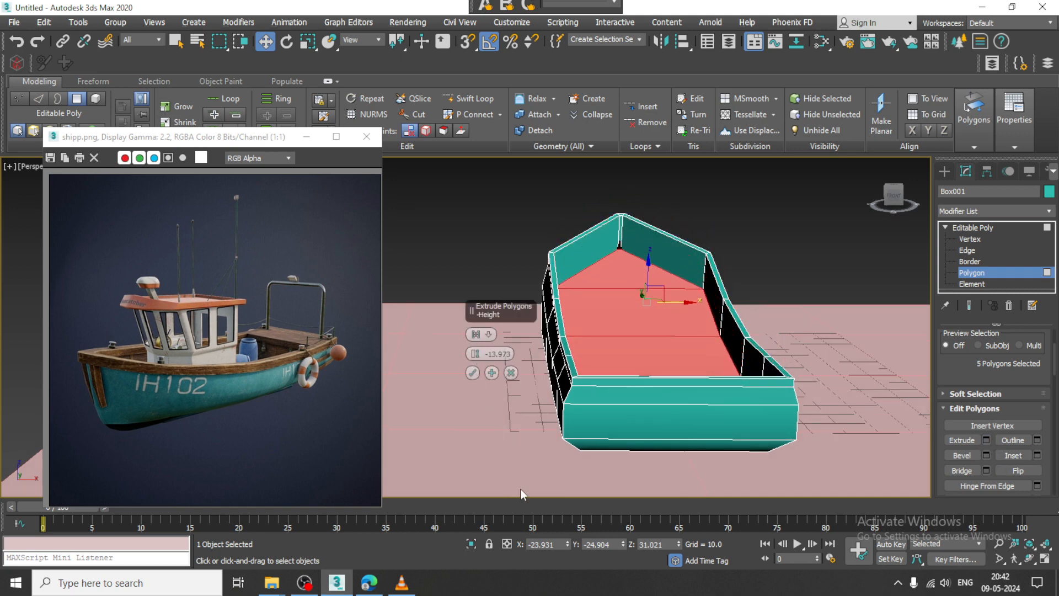
click(511, 374)
- Delete the inset deck polygons to open the hull and leave polygon editing
alt+middle_drag(826, 352, 819, 333)
key(Delete)
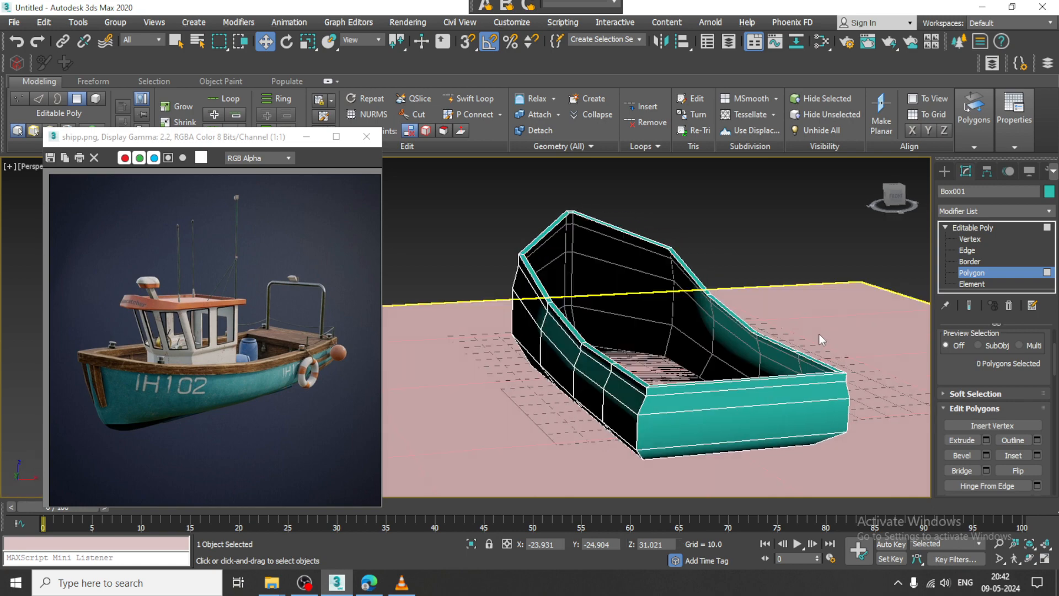
alt+middle_drag(590, 331, 742, 348)
click(991, 229)
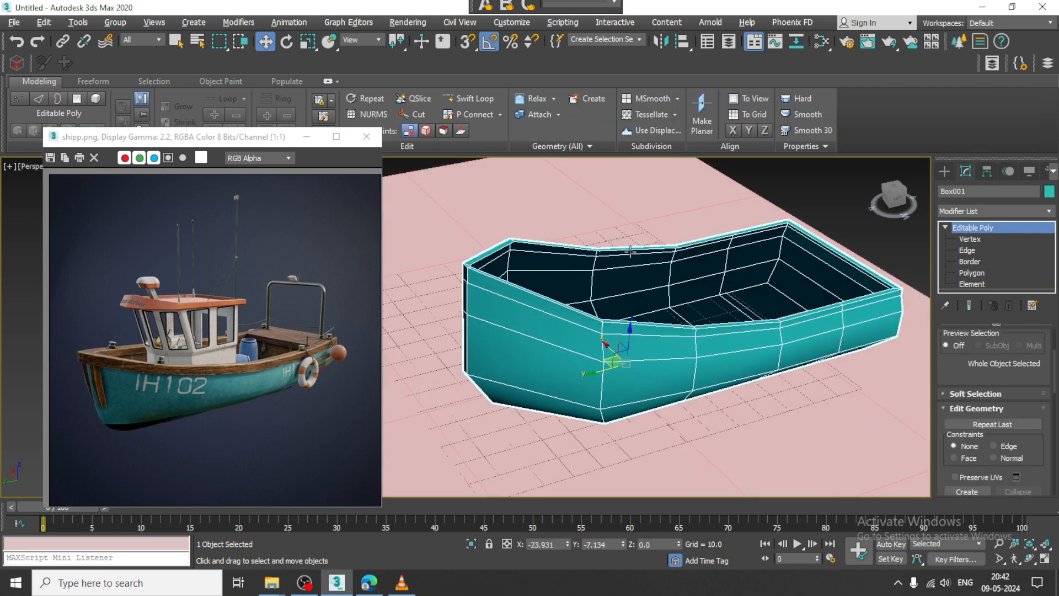
- Select the ring of short upright edges just below the hull's rim and convert it to a polygon selection
alt+middle_drag(621, 238, 665, 248)
click(967, 251)
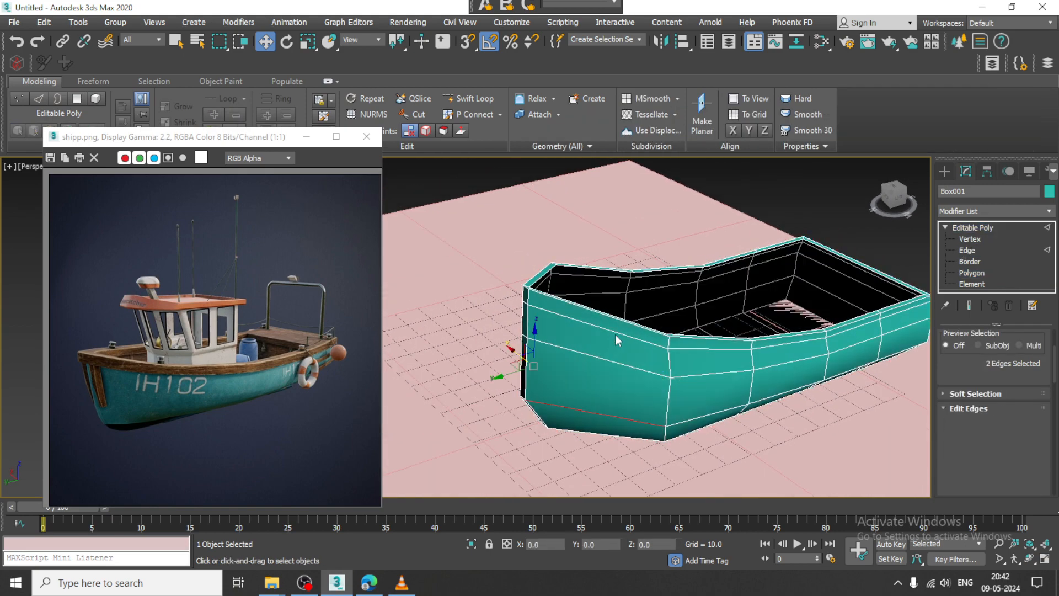
scroll(614, 335, up, 3)
click(698, 345)
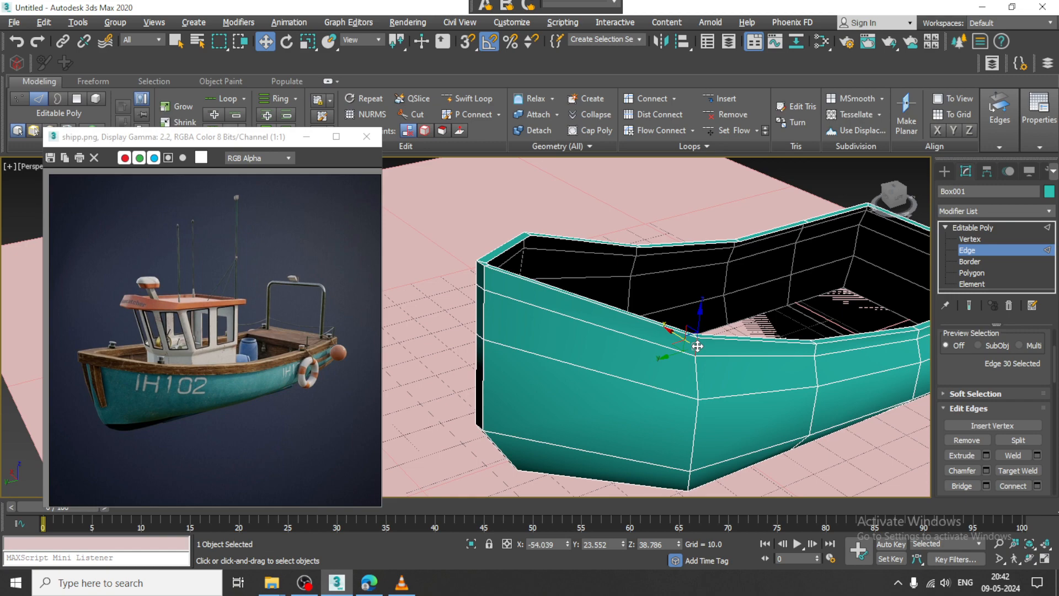
double_click(698, 346)
alt+middle_drag(638, 387, 662, 340)
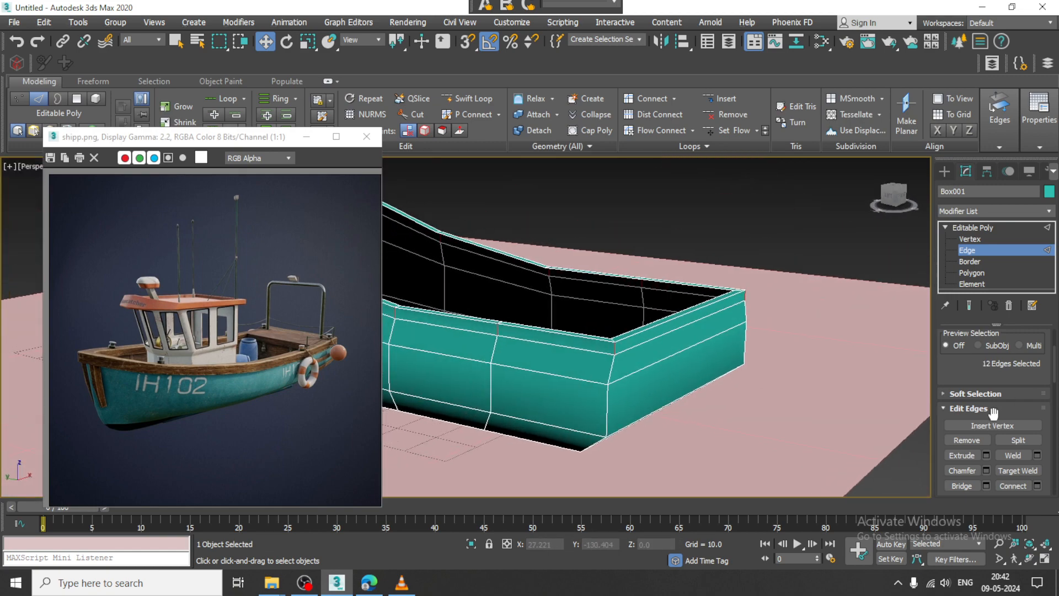
scroll(1015, 345, up, 2)
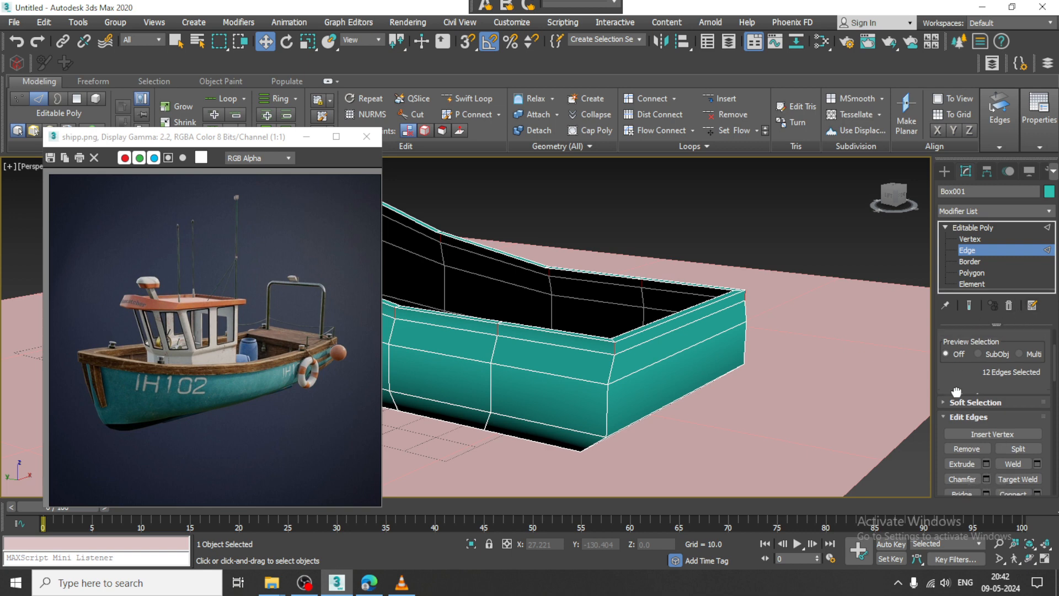
ctrl+click(1008, 332)
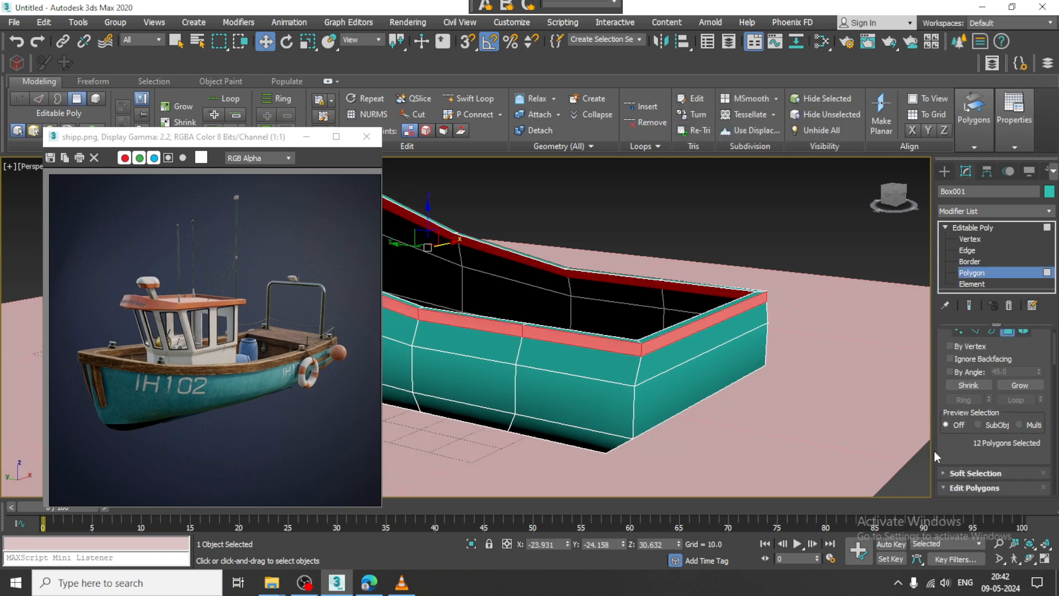
- Try to extrude the band of polygons below the rim with the Local Normal option
scroll(984, 437, down, 3)
click(985, 433)
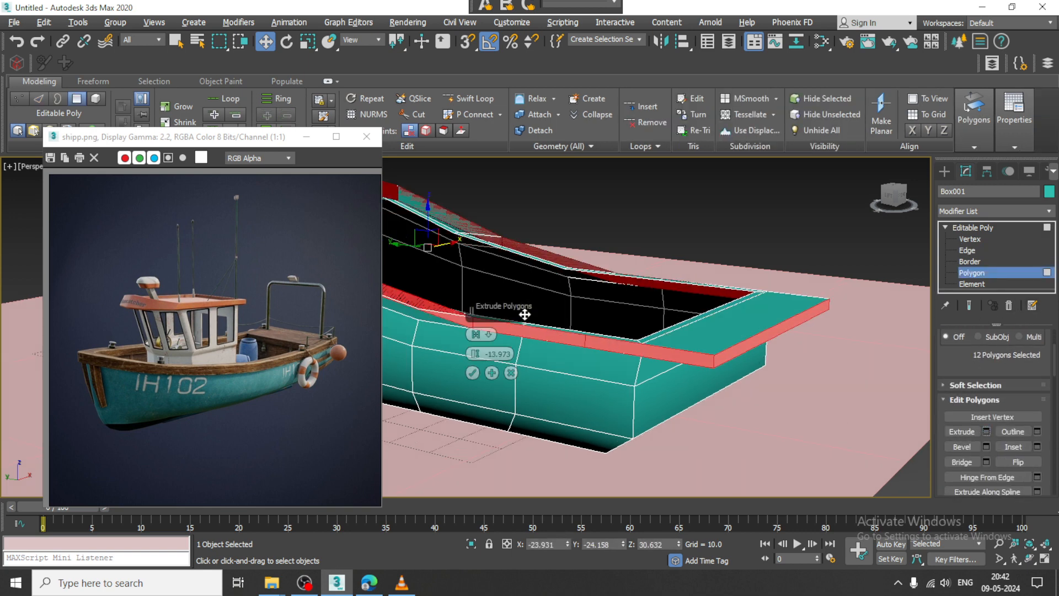
middle_drag(562, 332, 629, 355)
click(491, 335)
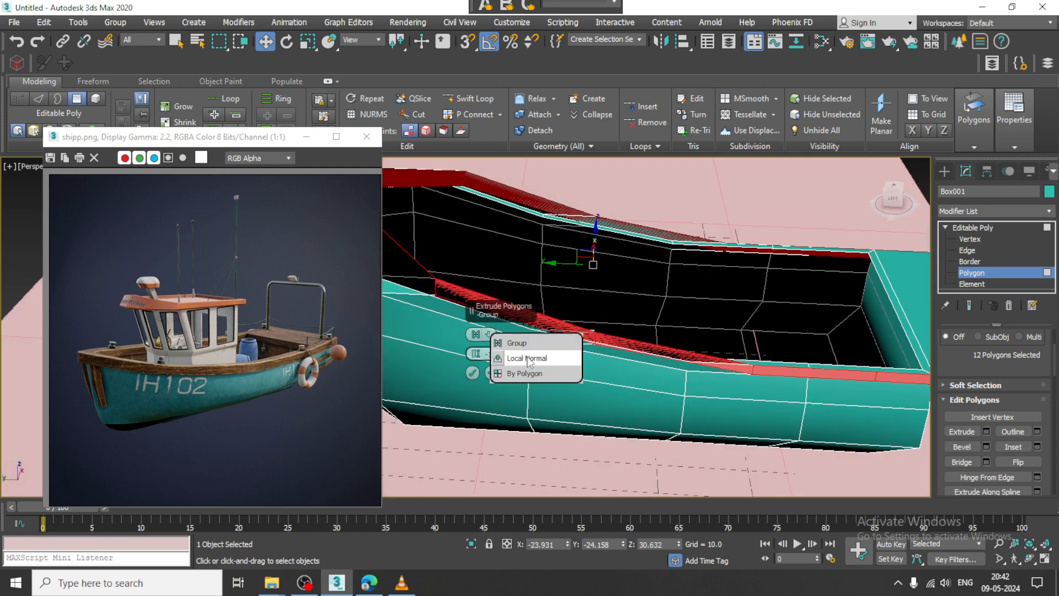
click(523, 358)
middle_drag(531, 354, 656, 354)
alt+middle_drag(656, 354, 664, 362)
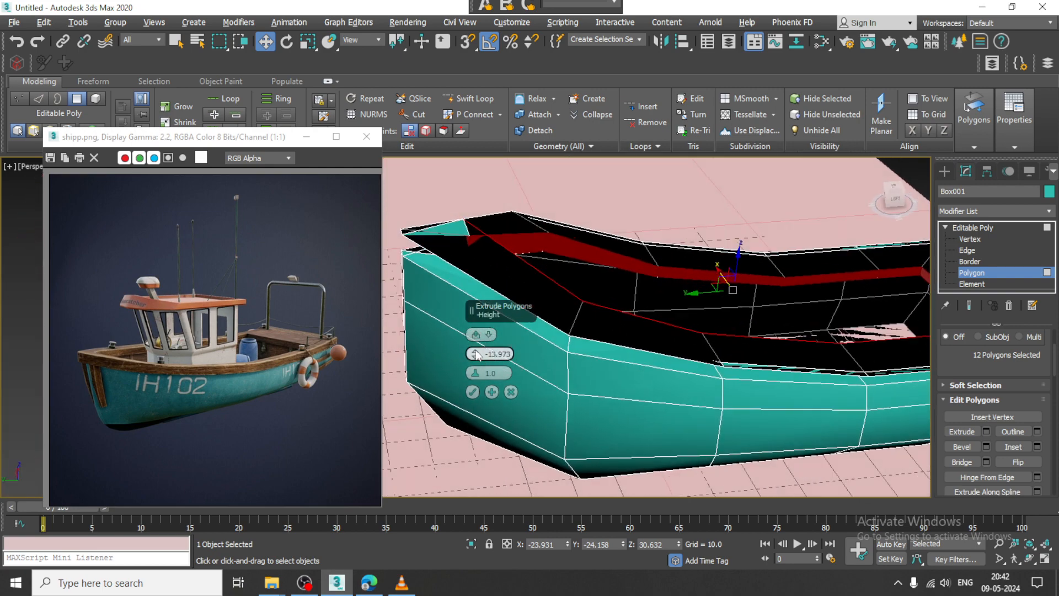
- Set the rim band's extrusion height to 1.498 and accept it
drag(475, 354, 445, 264)
alt+middle_drag(464, 292, 534, 352)
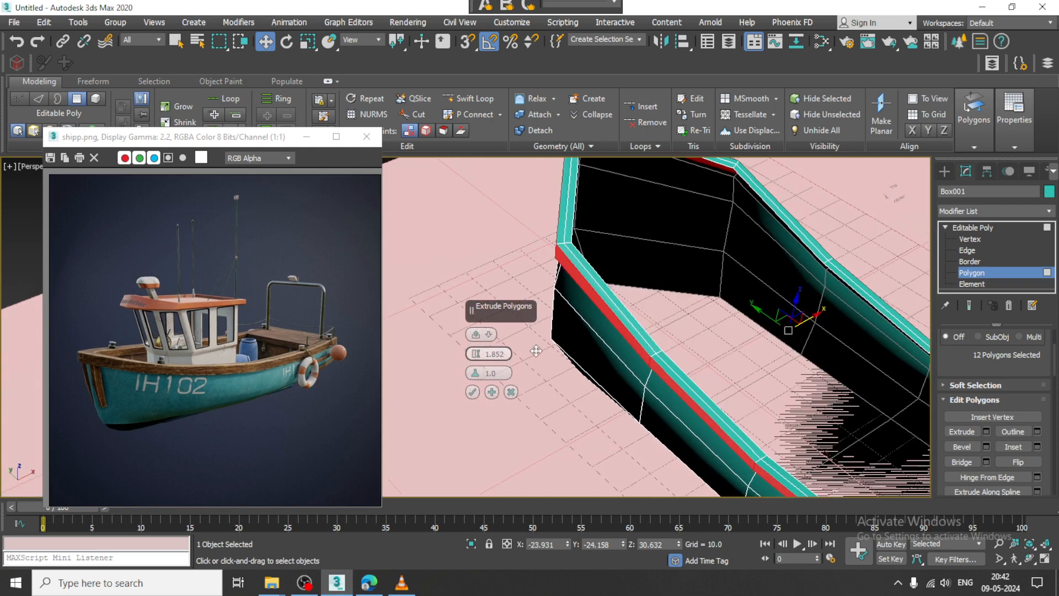
scroll(533, 353, up, 2)
drag(475, 353, 477, 354)
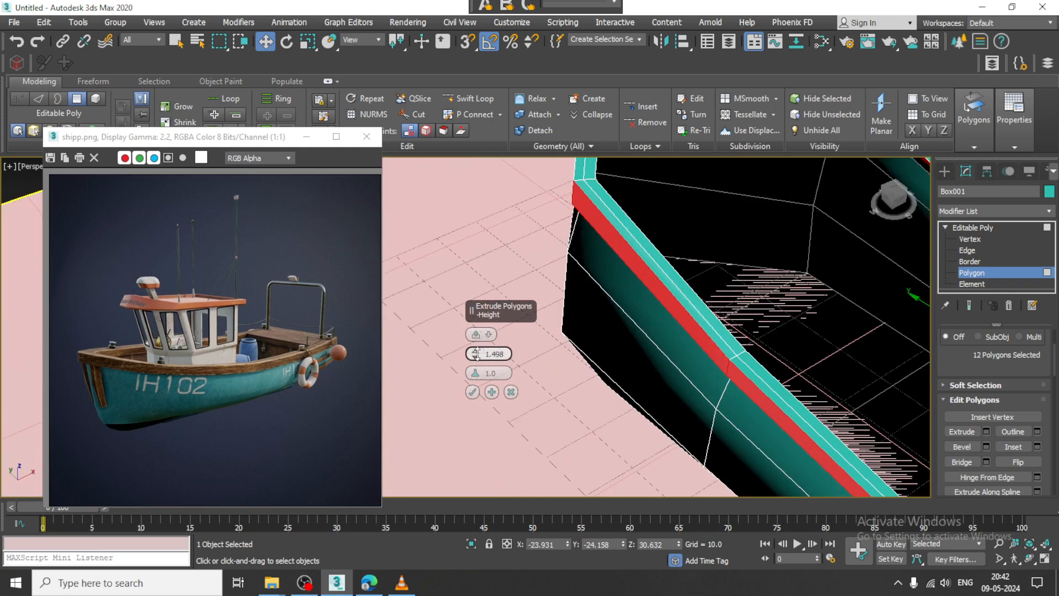
click(472, 391)
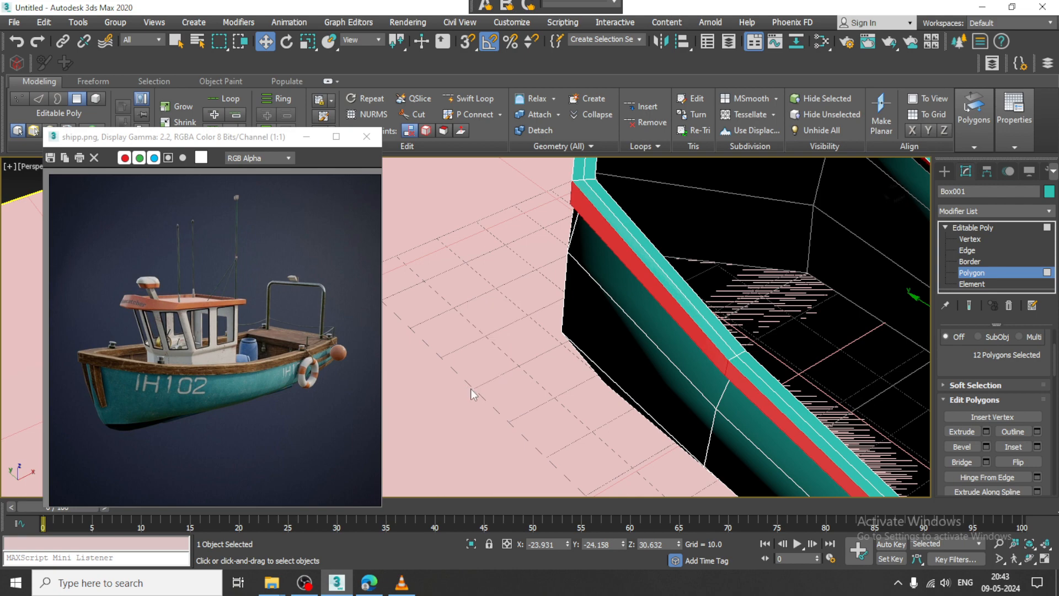
scroll(473, 388, down, 5)
alt+middle_drag(529, 385, 630, 388)
scroll(765, 452, up, 2)
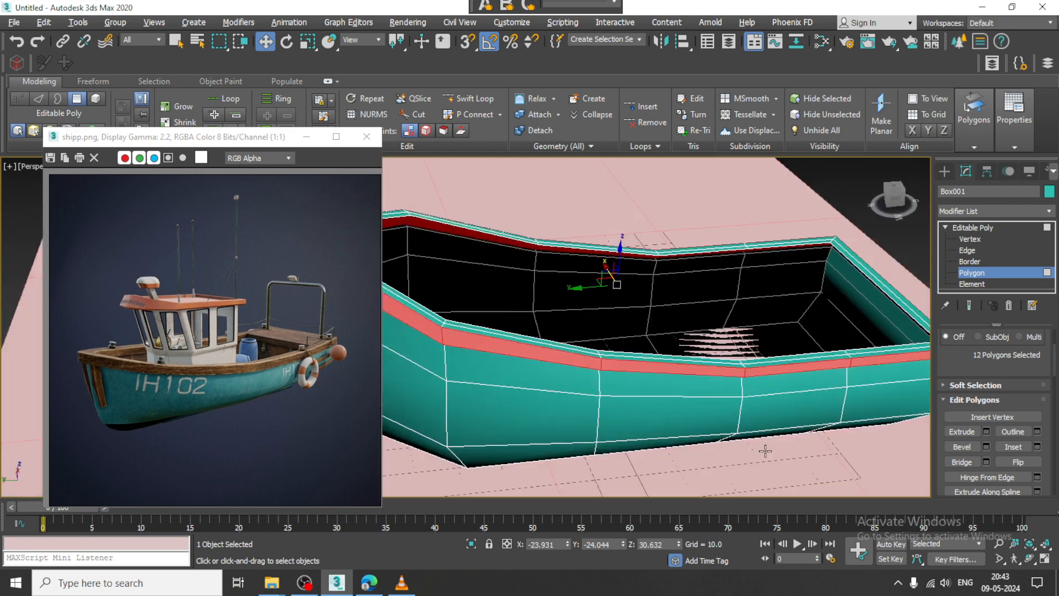
alt+middle_drag(765, 451, 699, 414)
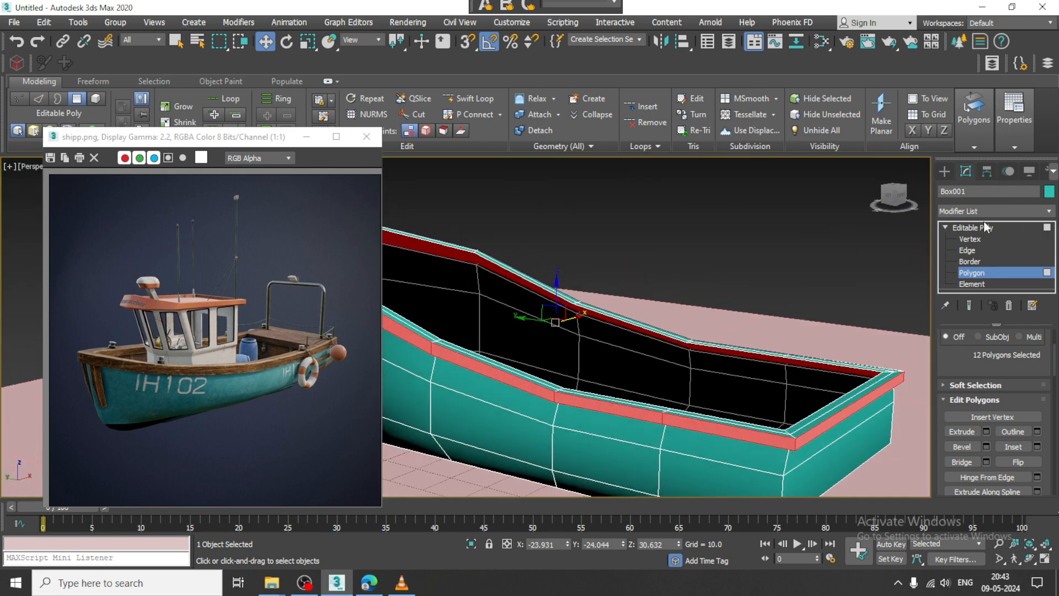
scroll(811, 350, down, 3)
alt+middle_drag(811, 350, 625, 373)
- Save the scene as game asset in the MAY 2024 folder on Local Disk (D:)
click(13, 25)
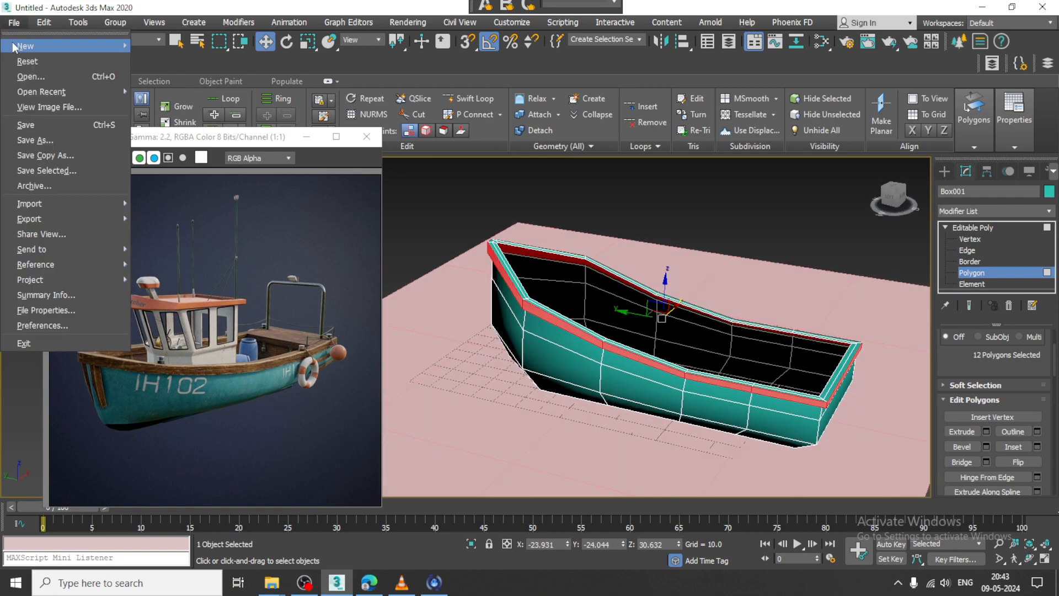
click(72, 146)
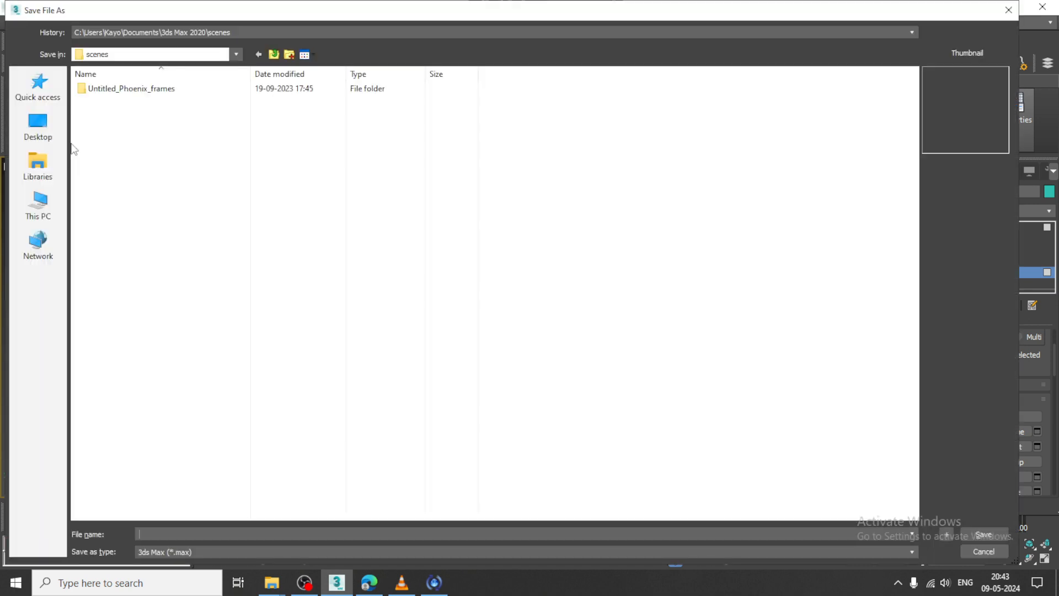
click(39, 206)
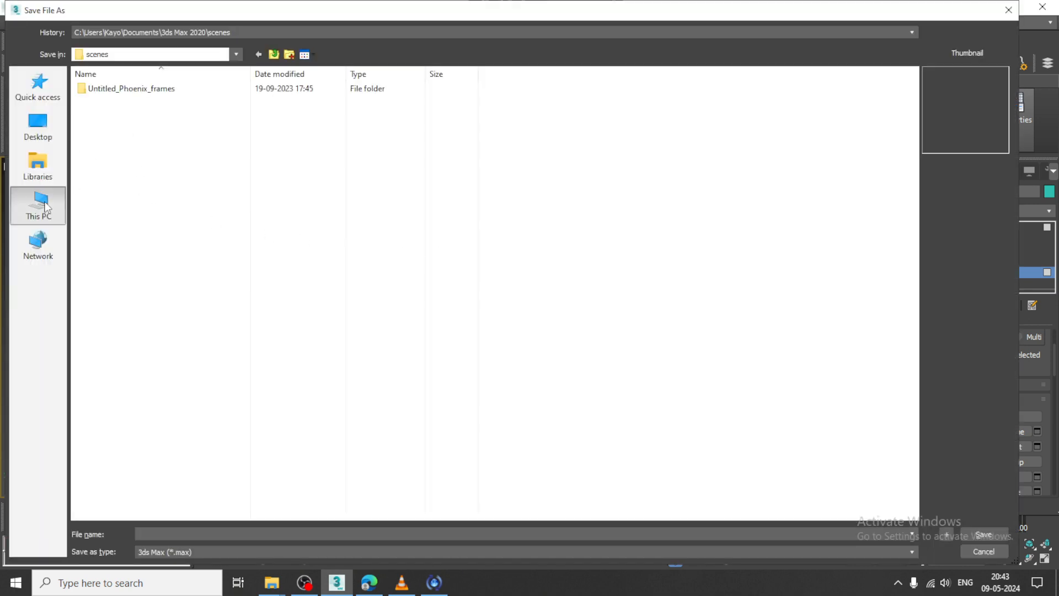
click(287, 194)
double_click(287, 194)
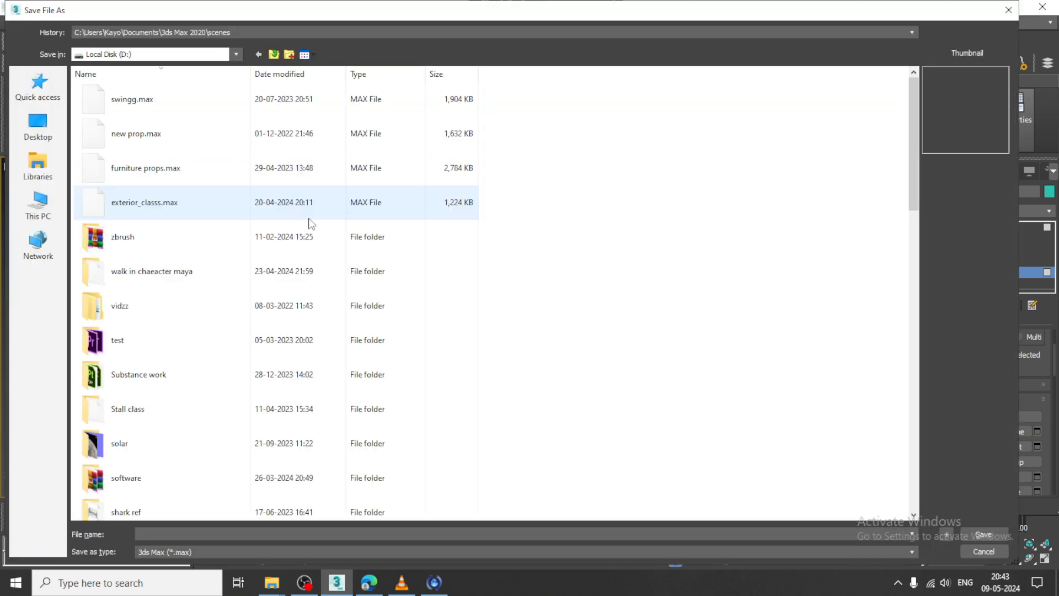
click(177, 202)
key(m)
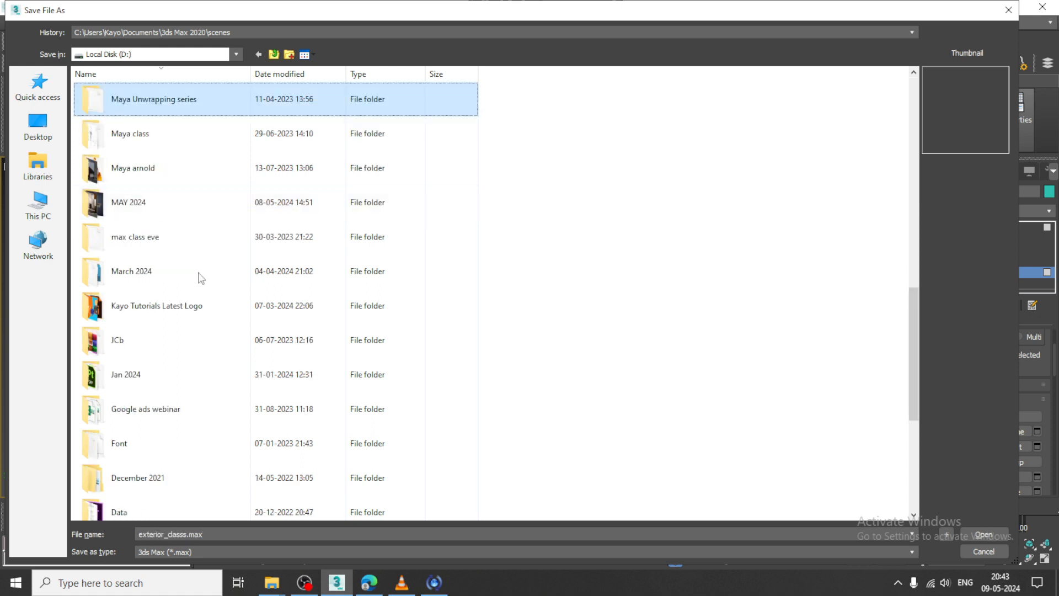
double_click(168, 215)
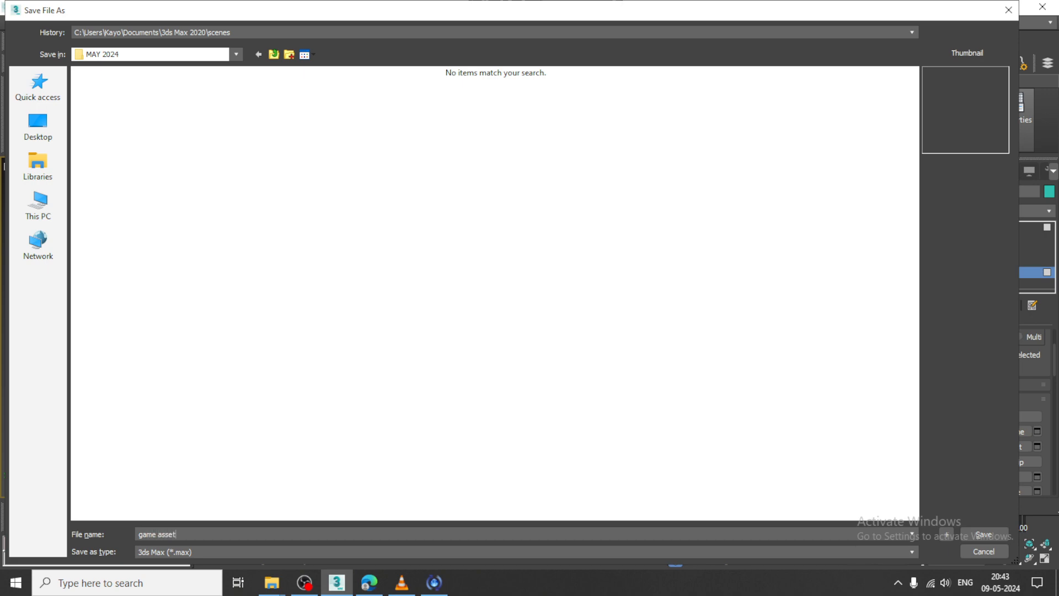
click(968, 534)
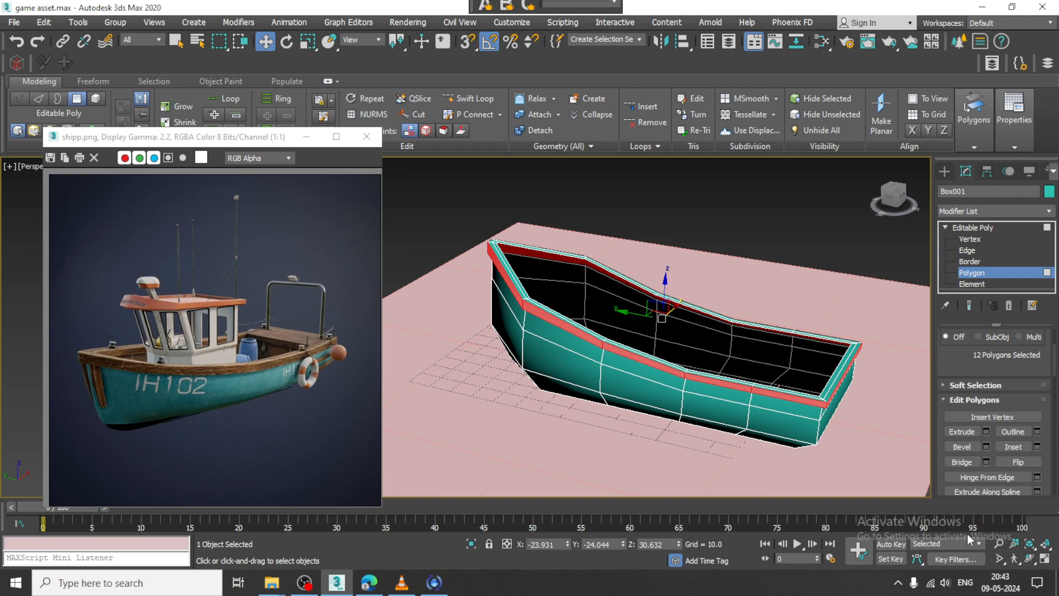
- Check the running recording in OBS, return to 3ds Max and examine the hull's rim and open interior
click(312, 587)
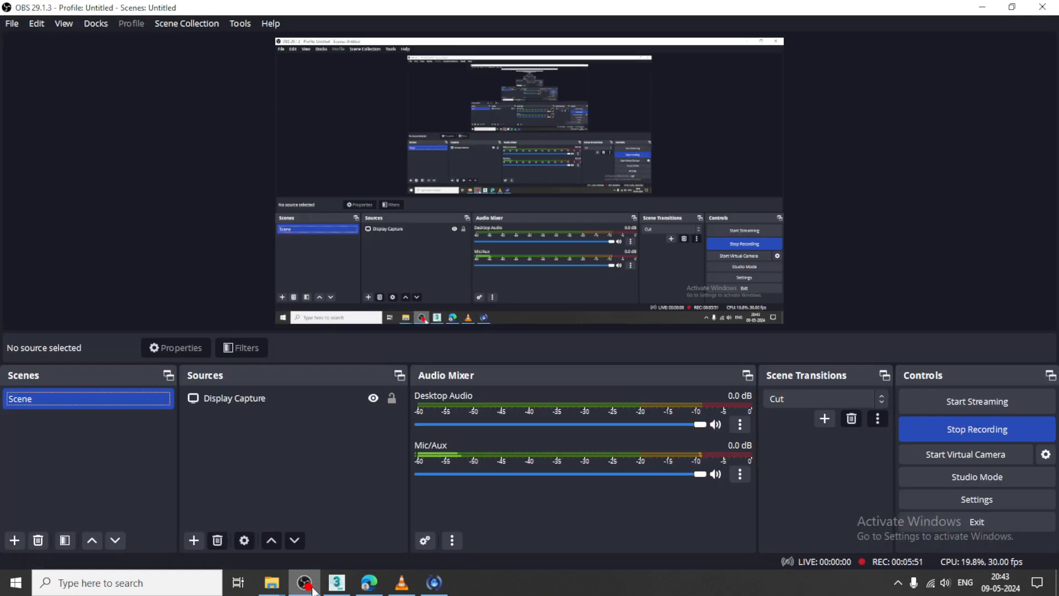
click(313, 588)
alt+middle_drag(703, 332, 765, 333)
scroll(807, 336, up, 3)
scroll(756, 326, down, 3)
middle_drag(764, 333, 695, 323)
scroll(744, 334, up, 3)
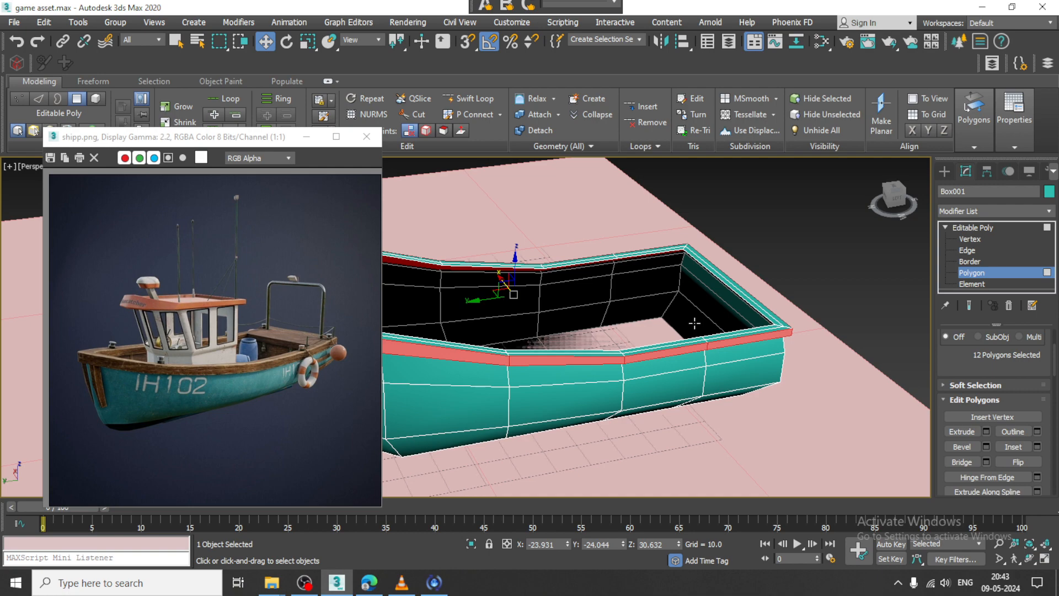
alt+middle_drag(695, 323, 795, 330)
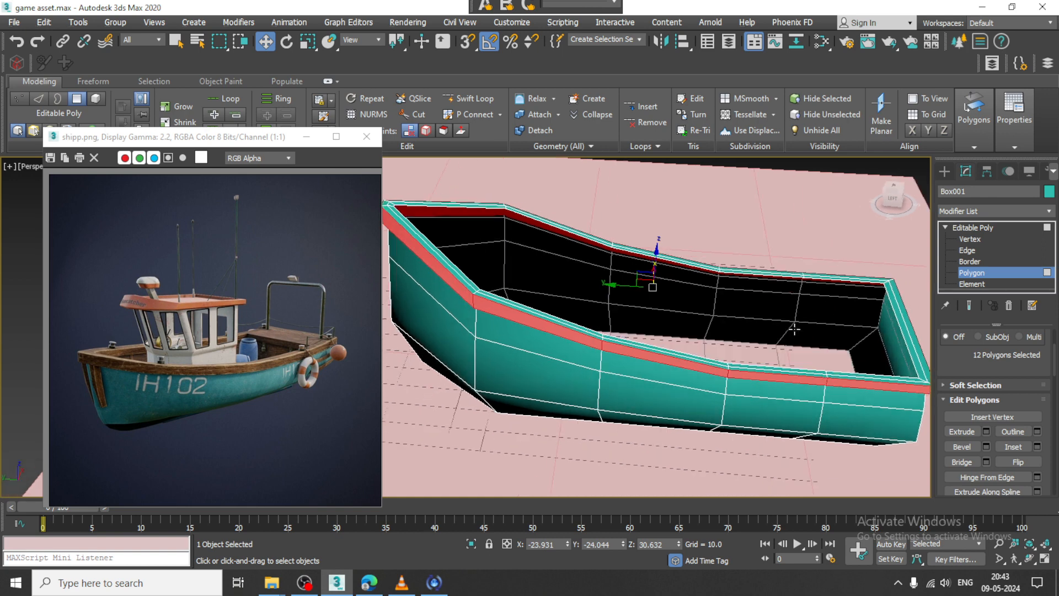
- Undo the rim extrusion and the deck deletion, back to the five selected inset deck polygons
key(ctrl+z)
key(ctrl+z)
key(ctrl+z)
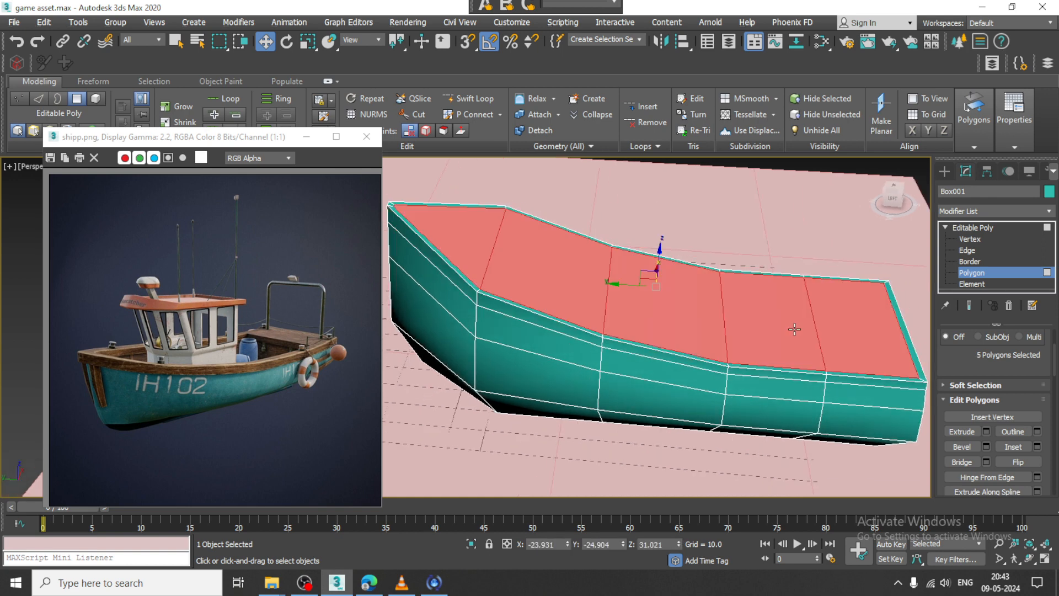
- Take the stern polygon out of the deck selection and delete the other four inset deck polygons
alt+click(781, 324)
key(ctrl+z)
alt+click(883, 345)
key(ctrl+z)
alt+click(792, 331)
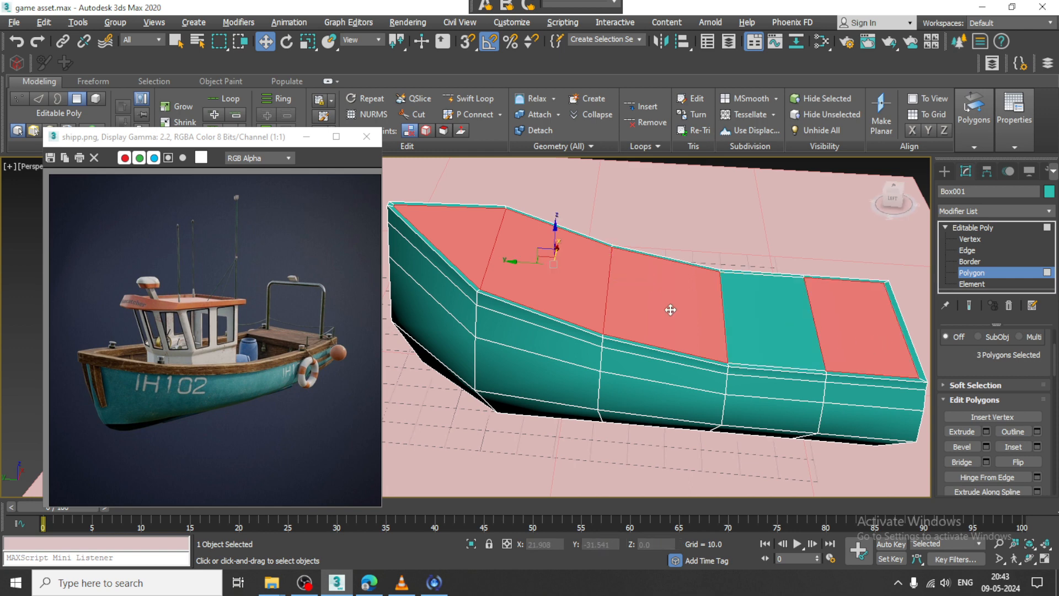
alt+click(672, 308)
key(ctrl+z)
key(ctrl+z)
alt+click(870, 330)
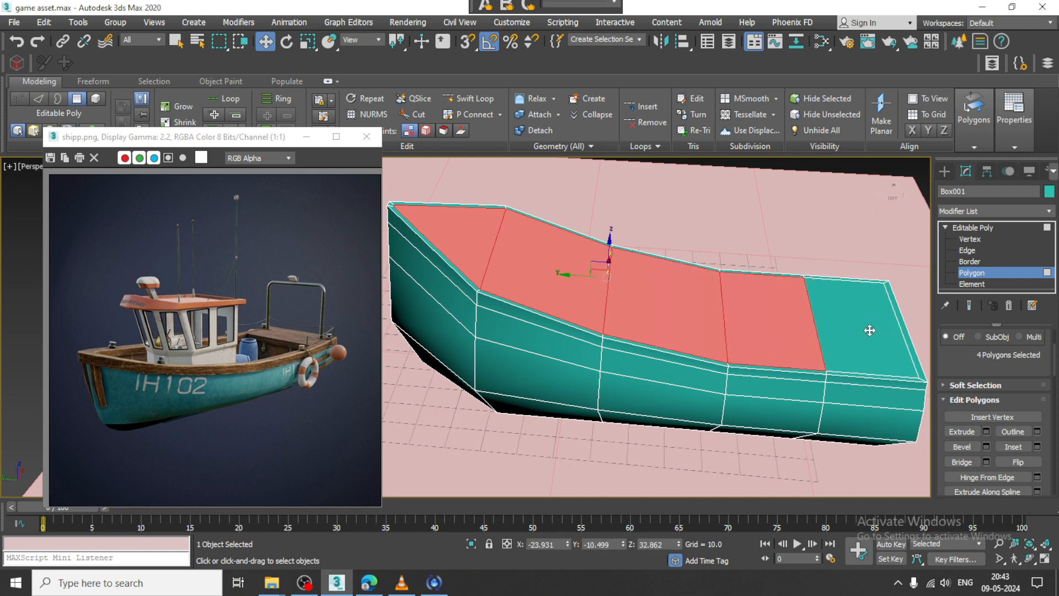
key(Delete)
mouse_move(837, 325)
alt+middle_down()
mouse_move(794, 348)
mouse_move(830, 325)
alt+middle_up()
click(827, 286)
alt+middle_drag(827, 287, 824, 294)
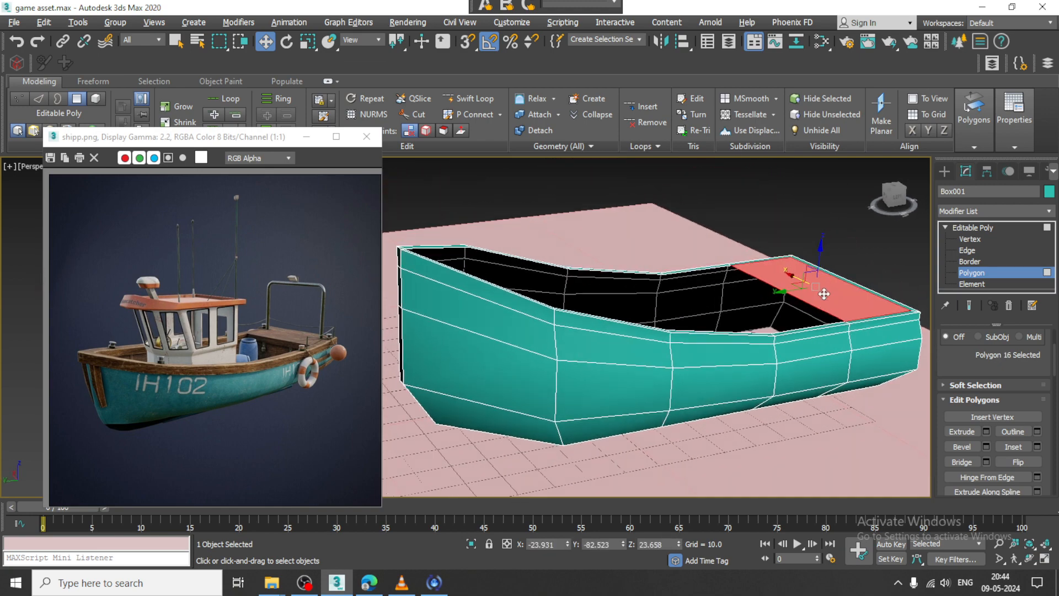
click(985, 431)
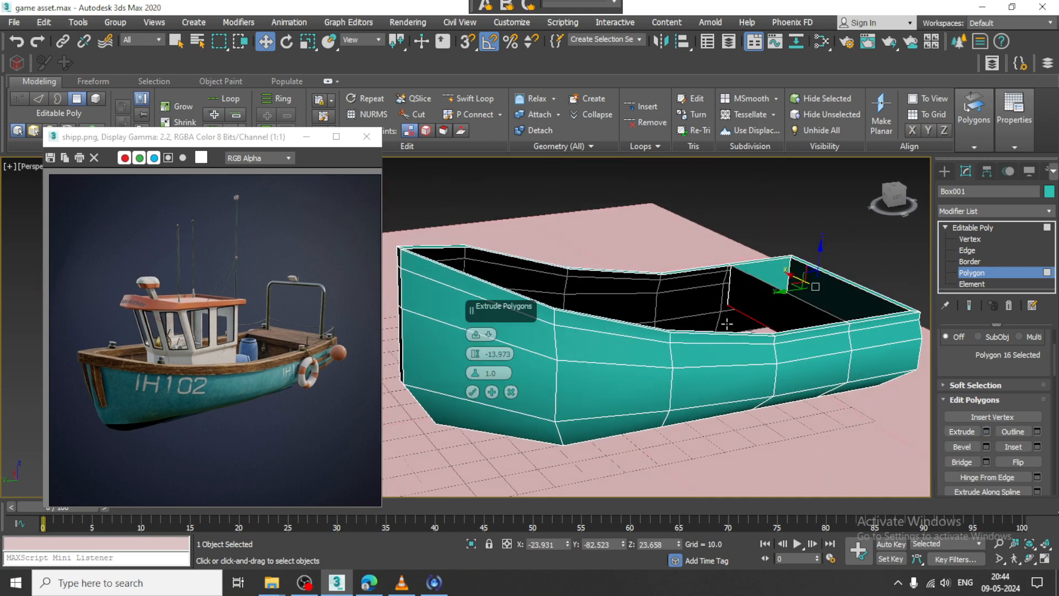
click(512, 392)
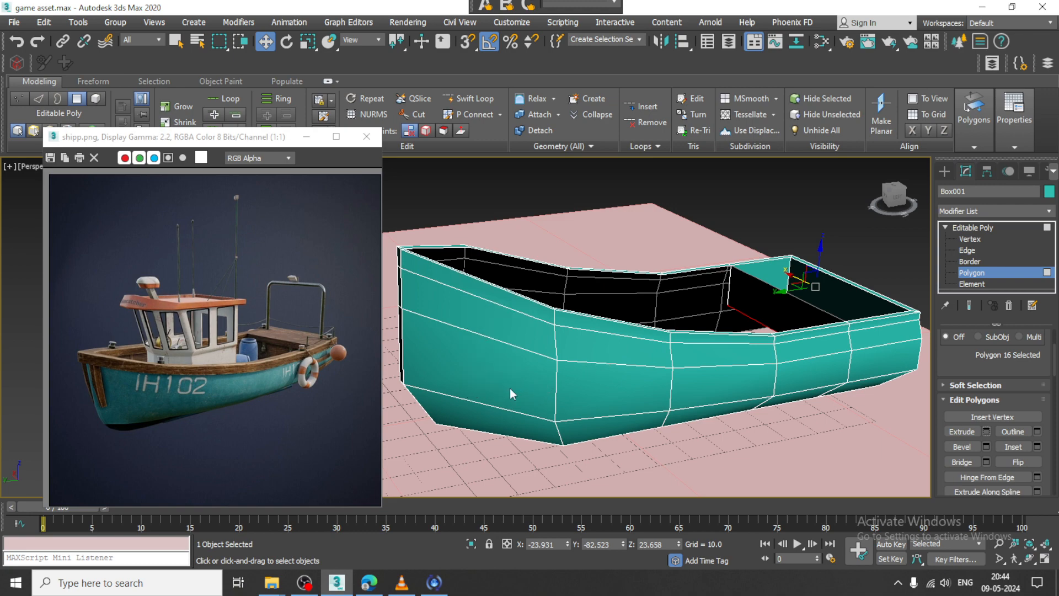
- Select the edge ring around the hull's uppermost side band and convert it to its twelve polygons
alt+middle_drag(863, 296, 816, 364)
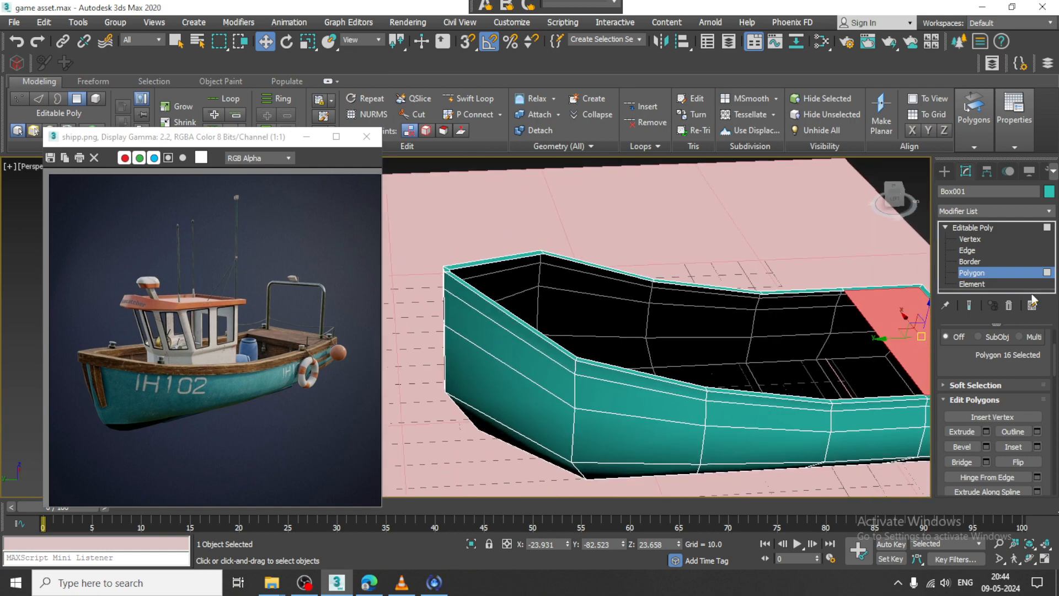
click(968, 251)
click(574, 368)
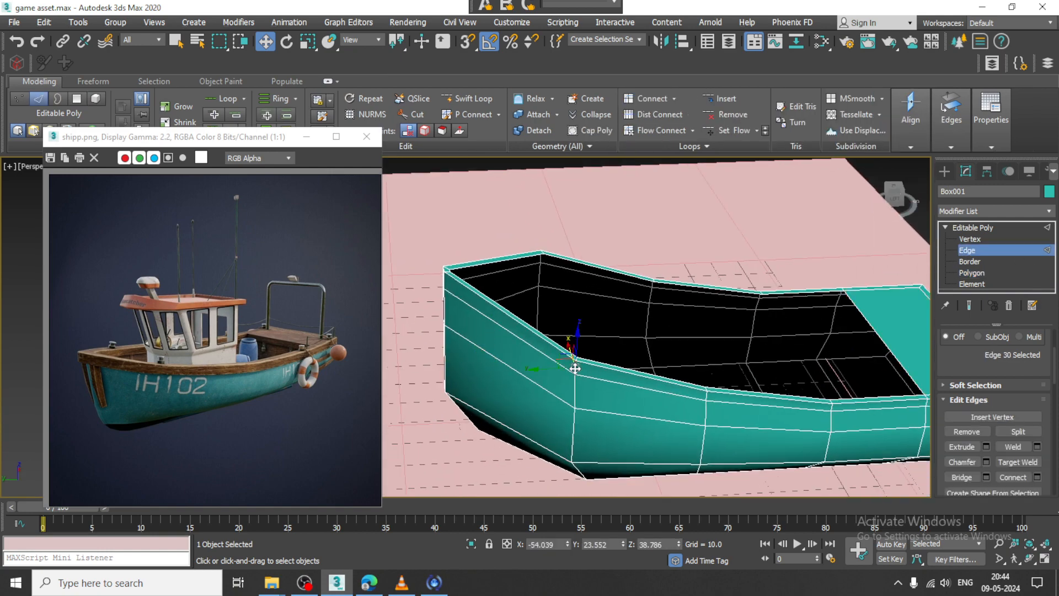
key(alt+r)
middle_drag(703, 382, 556, 354)
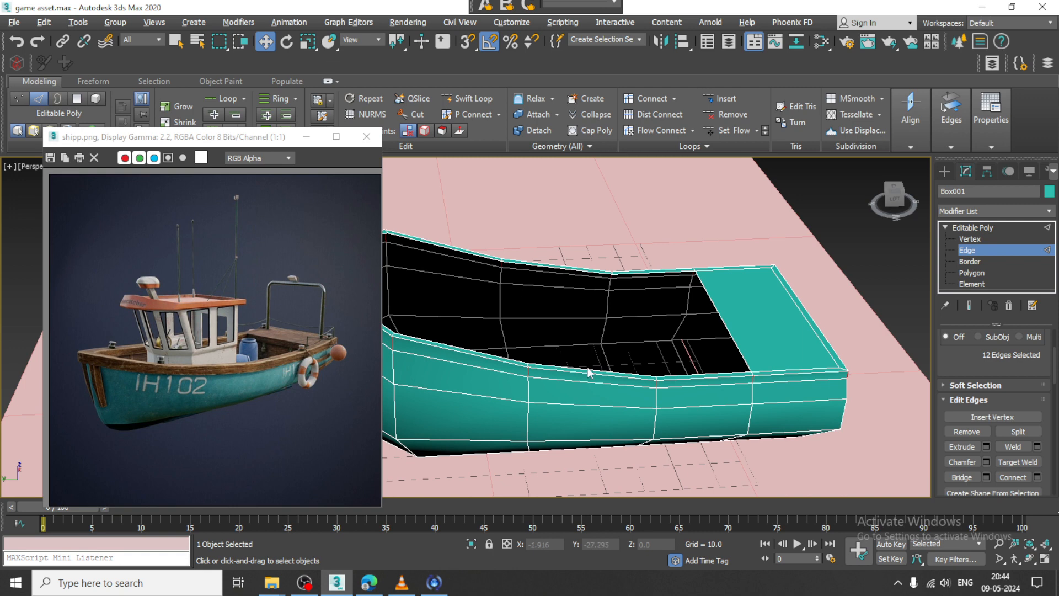
drag(954, 353, 958, 382)
ctrl+click(1009, 338)
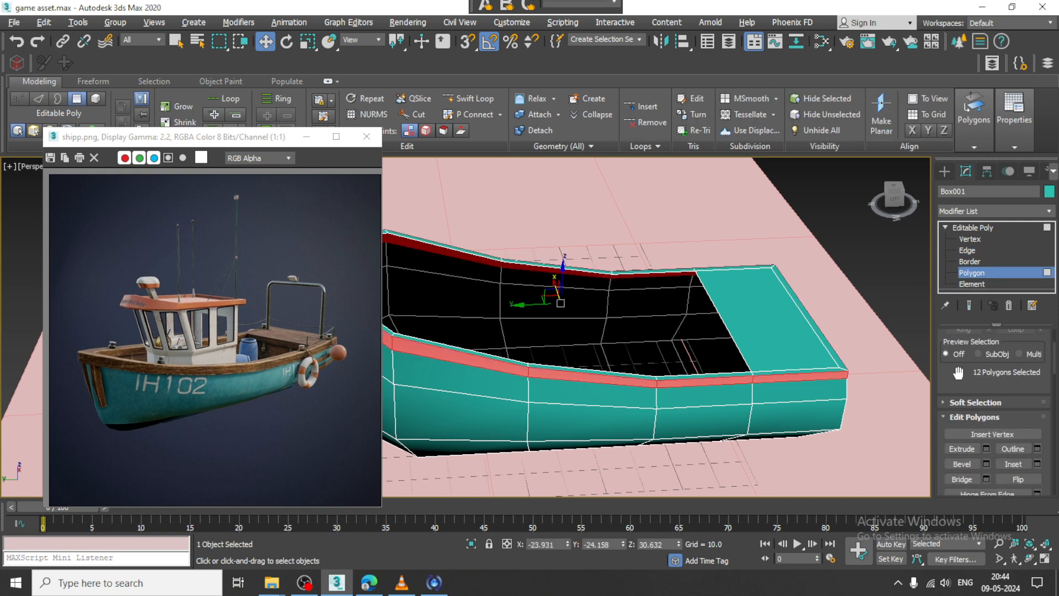
- Extrude the twelve polygons of the hull's uppermost side band outward by about 1.5 units to form a protruding rim
click(987, 448)
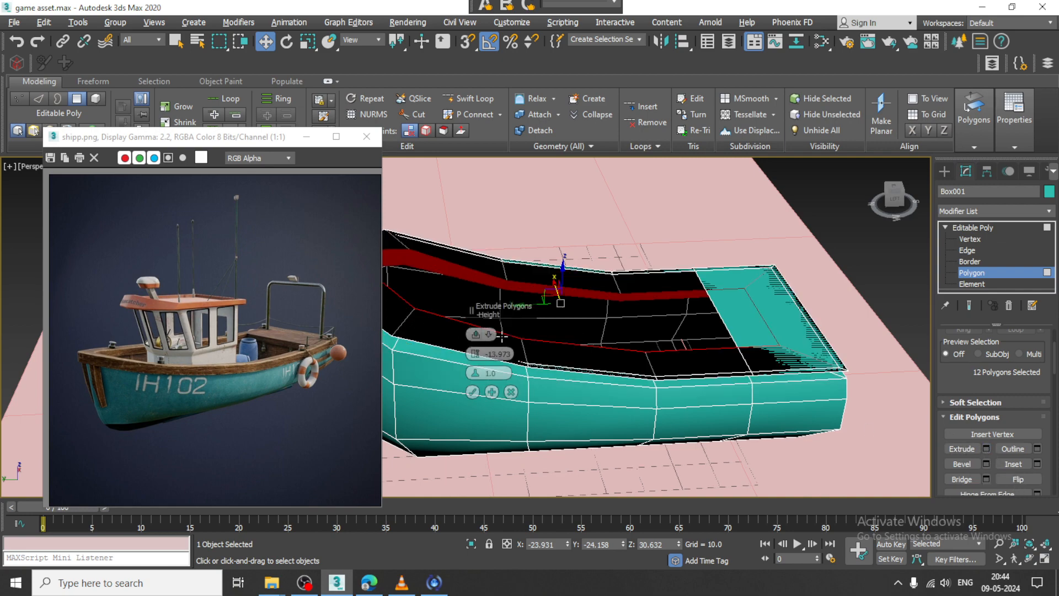
alt+middle_drag(529, 337, 594, 325)
drag(475, 354, 466, 260)
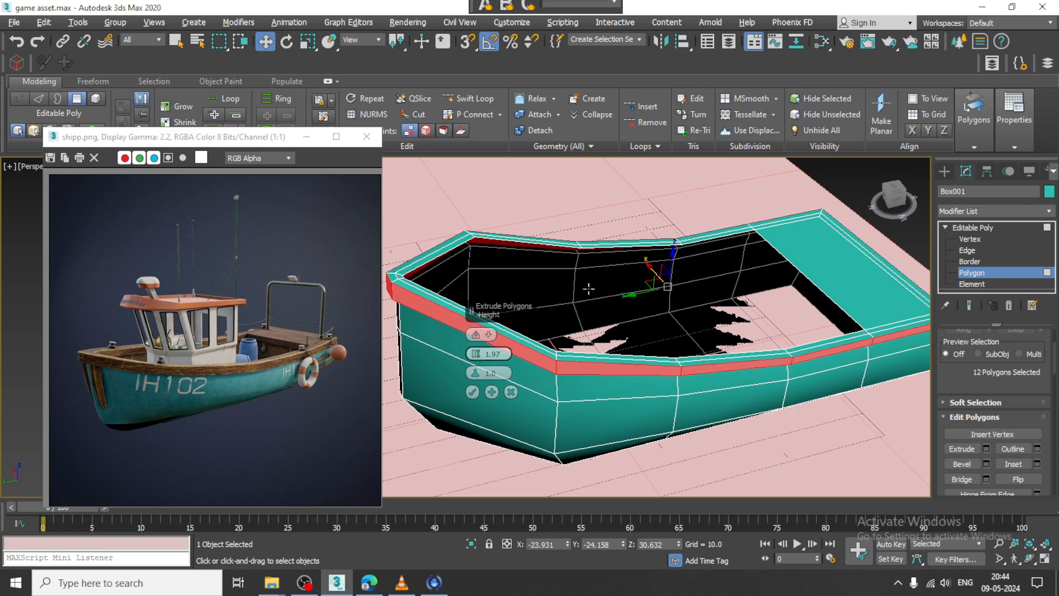
middle_drag(547, 309, 528, 324)
drag(476, 355, 481, 357)
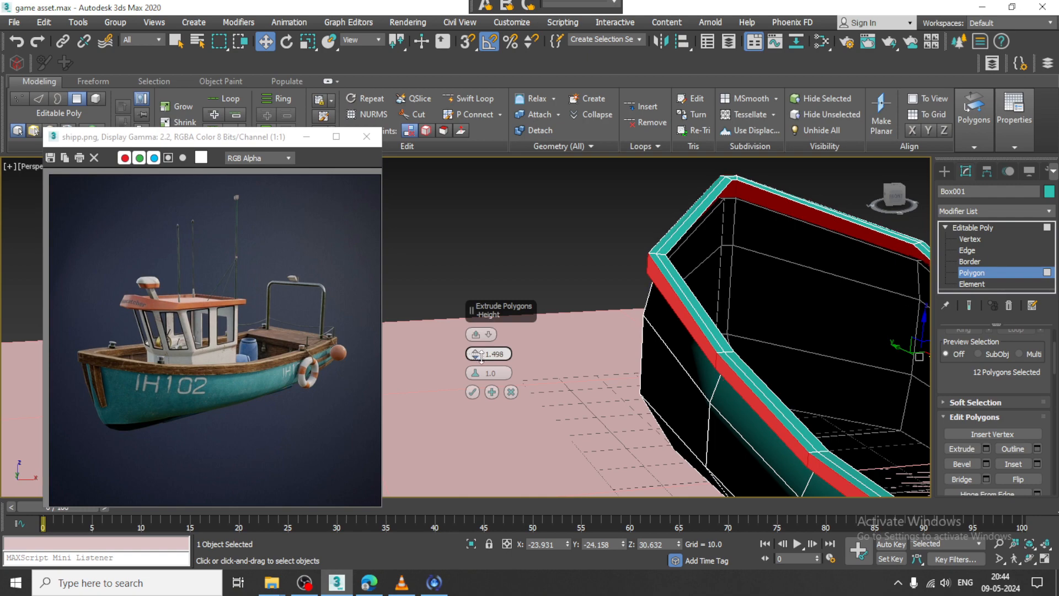
click(473, 392)
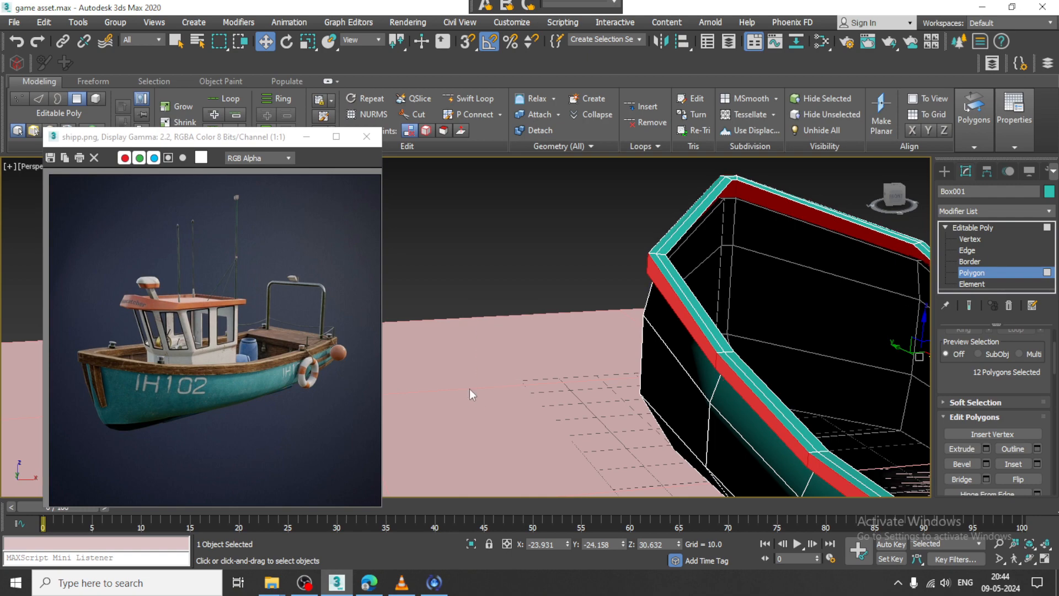
- In the side view, lower the twelve upper vertices of the first section behind the bow to about Z 33.8
mouse_move(738, 348)
alt+middle_down()
mouse_move(733, 275)
mouse_move(735, 349)
alt+middle_up()
key(alt+w)
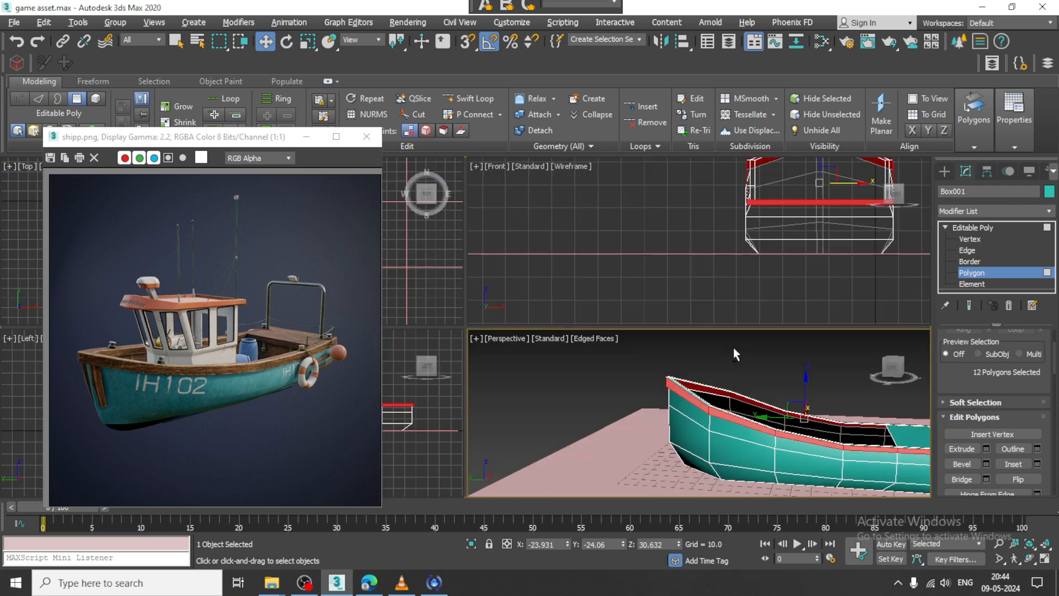
middle_click(417, 467)
key(alt+w)
middle_drag(417, 468, 616, 394)
key(1)
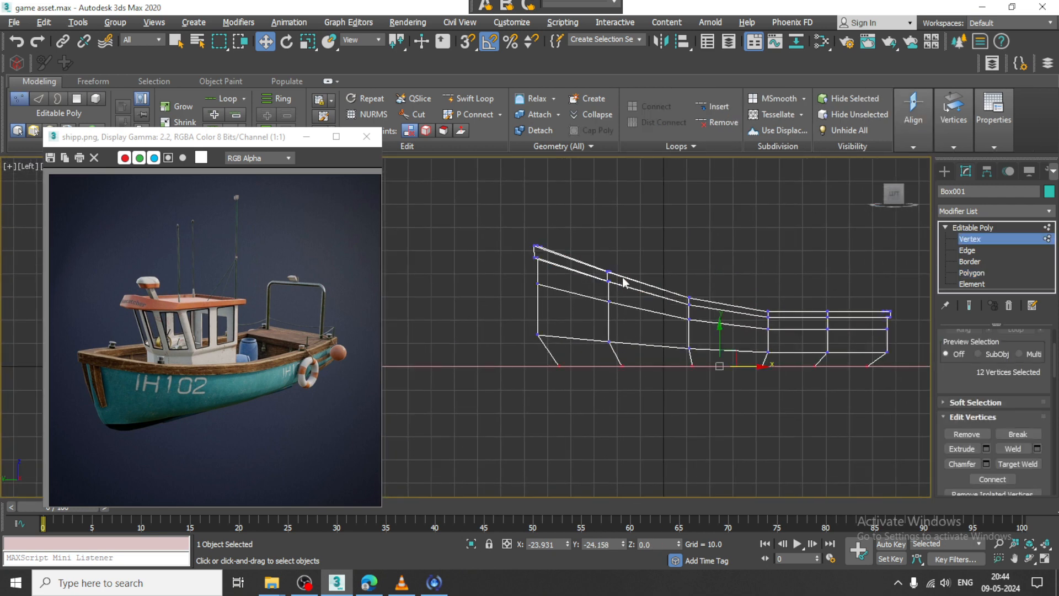
drag(641, 313, 643, 318)
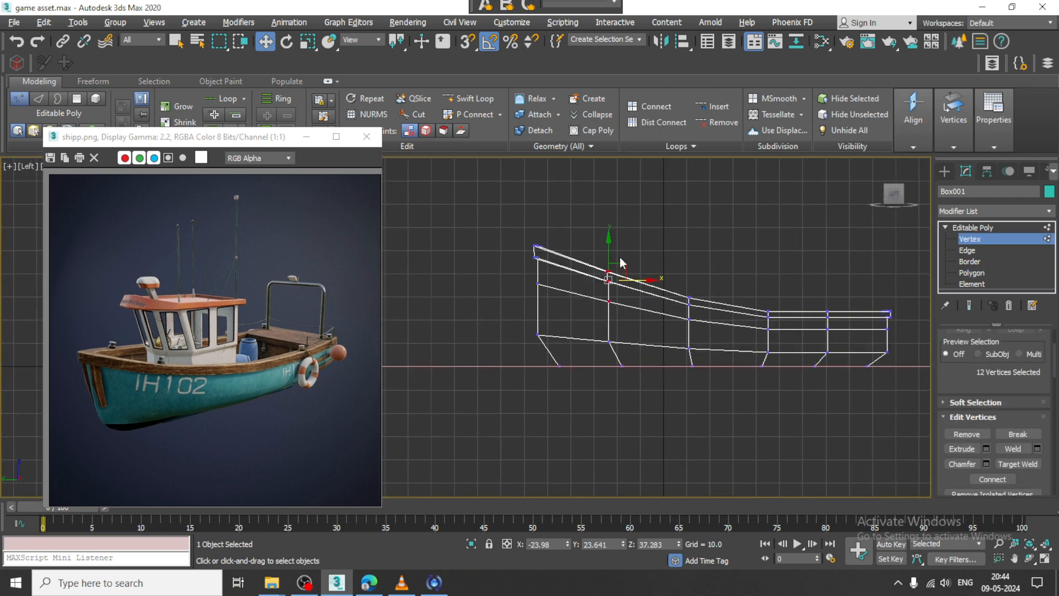
drag(613, 254, 614, 257)
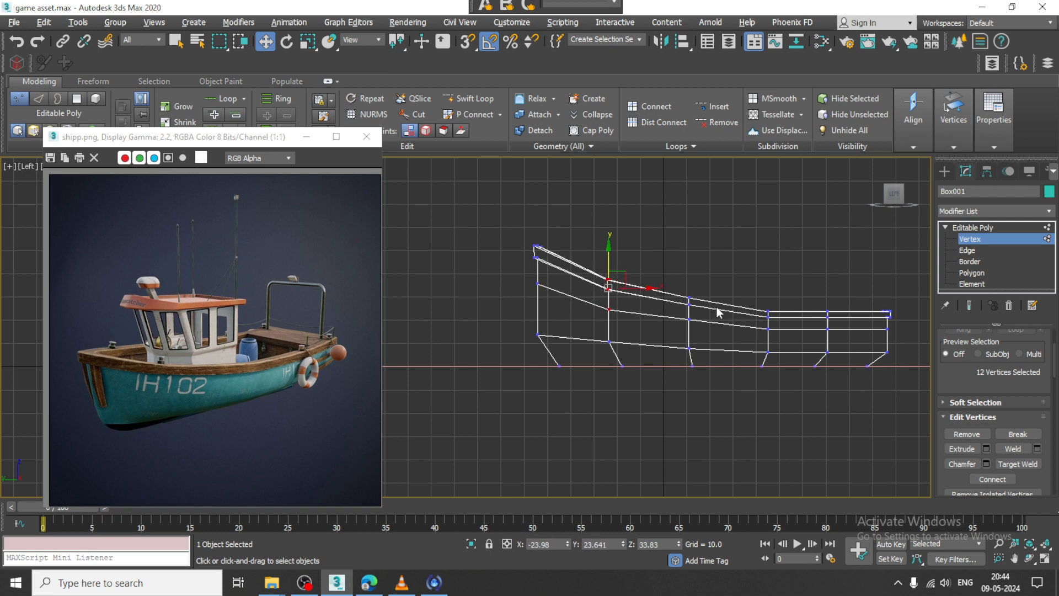
- In the top view, select the 32 vertices of the two midship sections and scale them outward to widen the hull
key(alt+w)
middle_drag(397, 266, 424, 273)
key(alt+w)
scroll(506, 286, down, 2)
middle_drag(592, 297, 595, 335)
scroll(594, 335, up, 4)
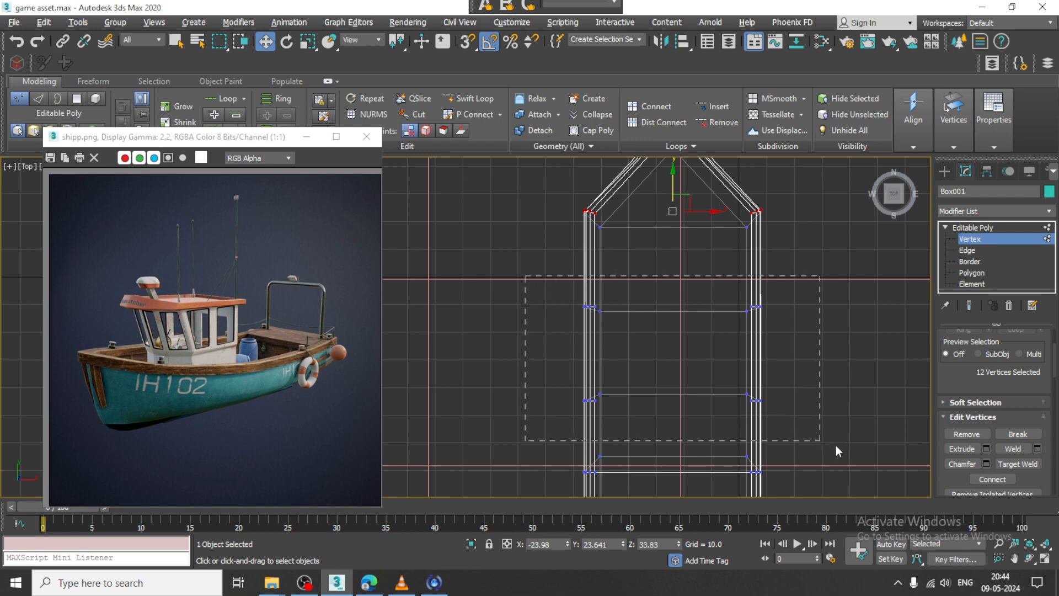
drag(835, 444, 835, 444)
scroll(683, 354, down, 2)
key(e)
key(r)
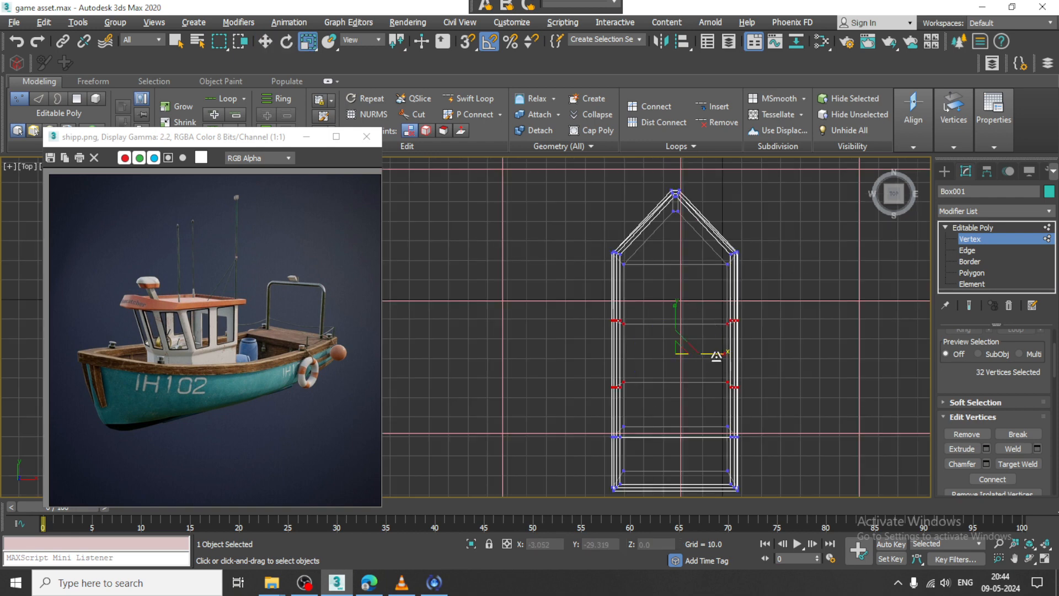
drag(711, 354, 724, 355)
- Widen the section at the stern deck's front edge to about 108 percent and scale the 32 bow vertices to about 94 percent
middle_drag(700, 379, 687, 342)
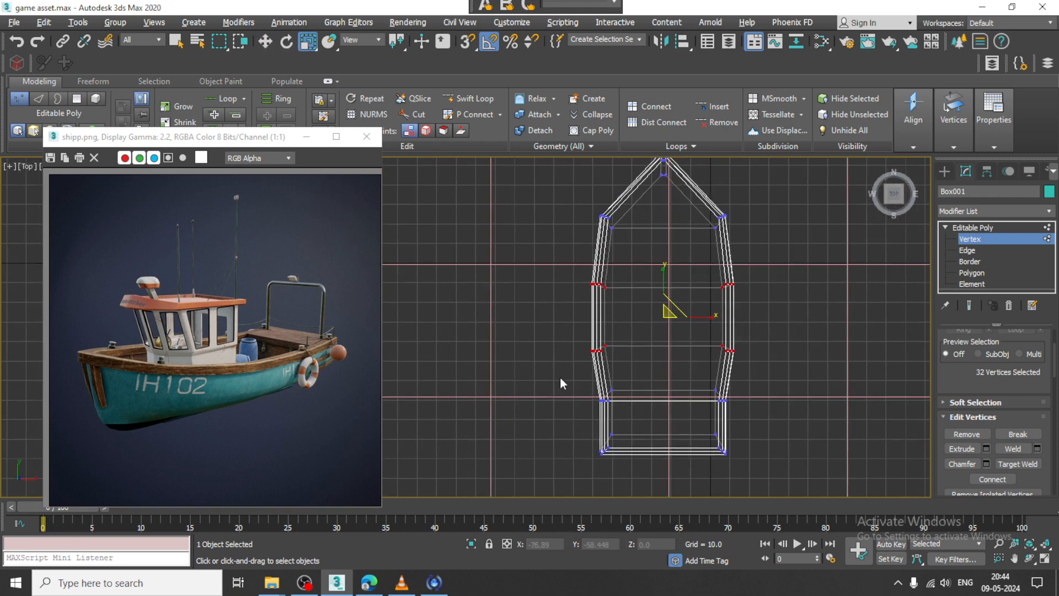
drag(715, 398, 720, 397)
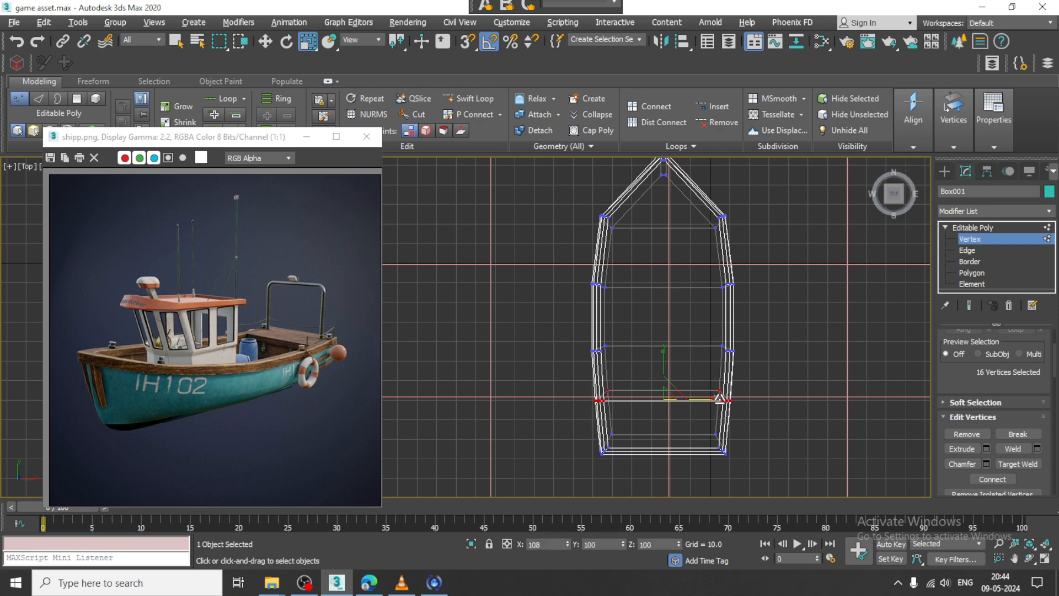
scroll(697, 310, down, 2)
middle_drag(696, 310, 701, 395)
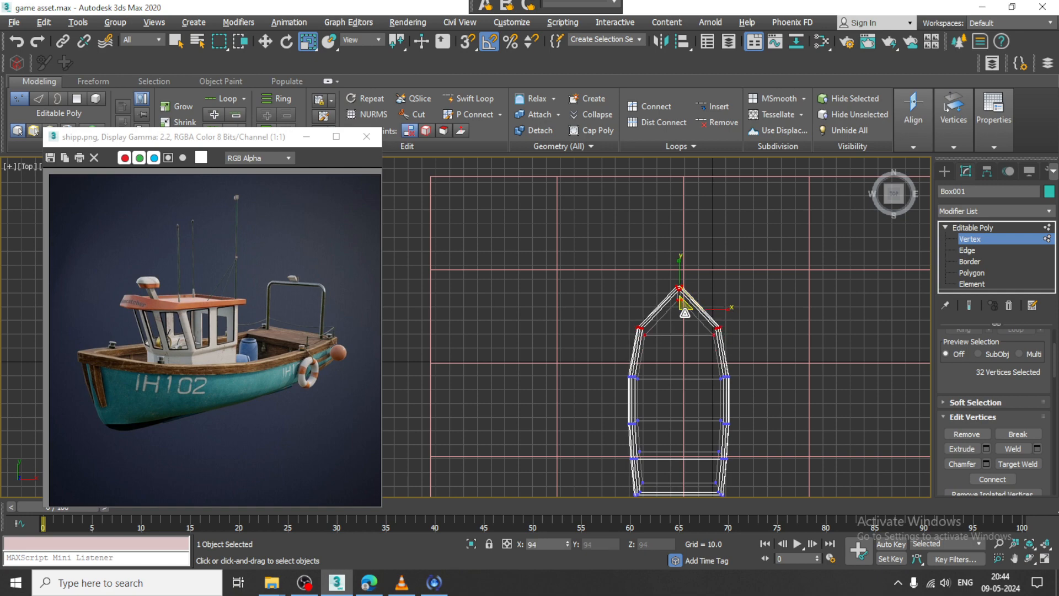
- Move the 48 vertices of the three rear sections aft, and shift the midship section ahead of them aft by about 3.9 units
key(alt+w)
middle_click(774, 391)
key(alt+w)
alt+middle_drag(618, 353, 657, 347)
drag(948, 589, 949, 588)
alt+middle_drag(688, 376, 697, 367)
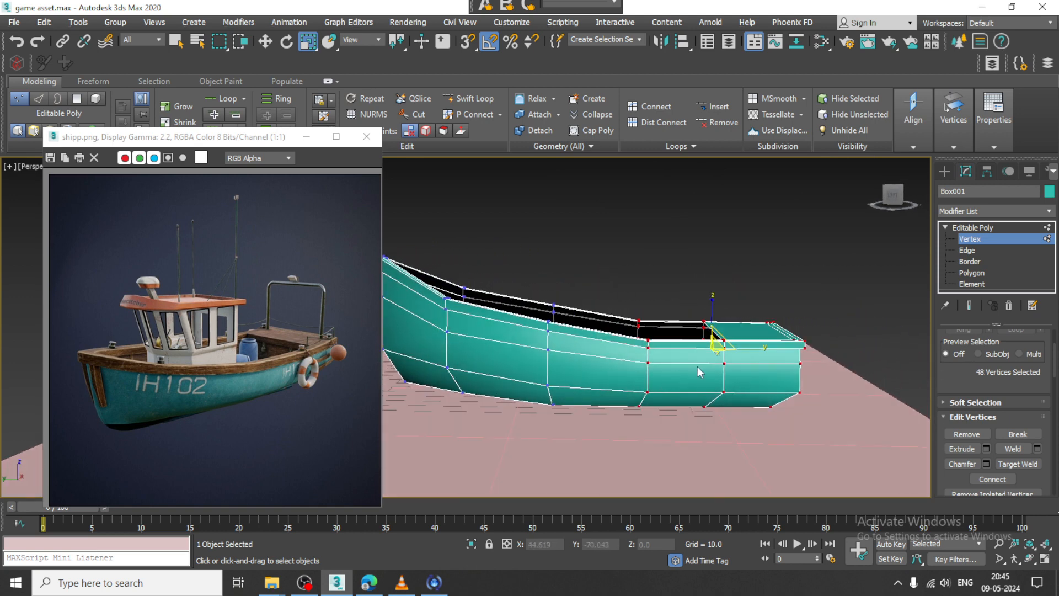
drag(684, 351, 699, 346)
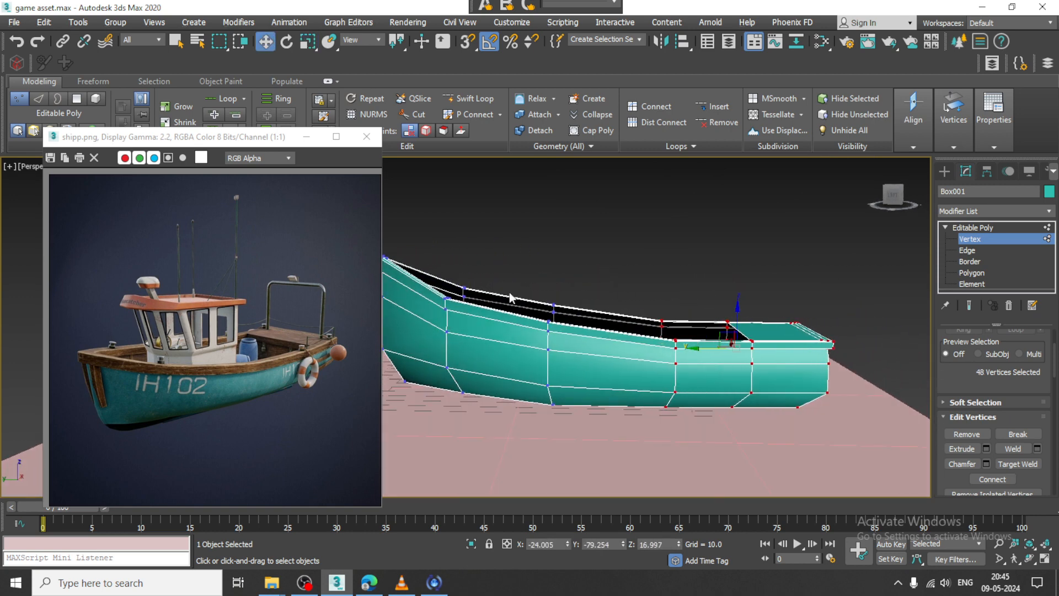
drag(516, 340, 532, 336)
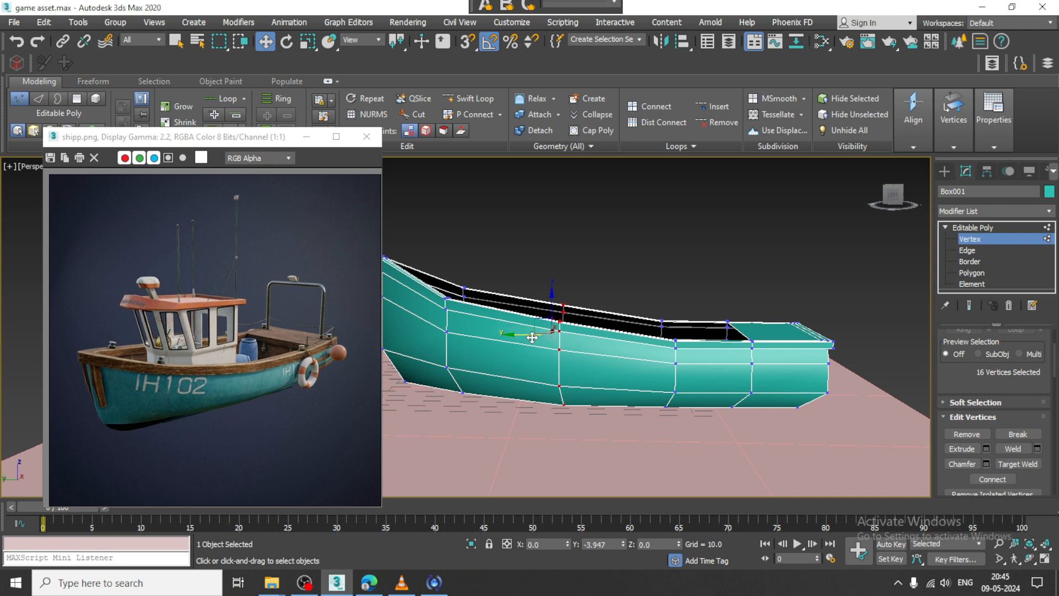
- In the side view, select the twelve upper vertices of the midship section and lower them slightly
key(alt+w)
right_click(418, 411)
key(alt+w)
scroll(611, 353, up, 3)
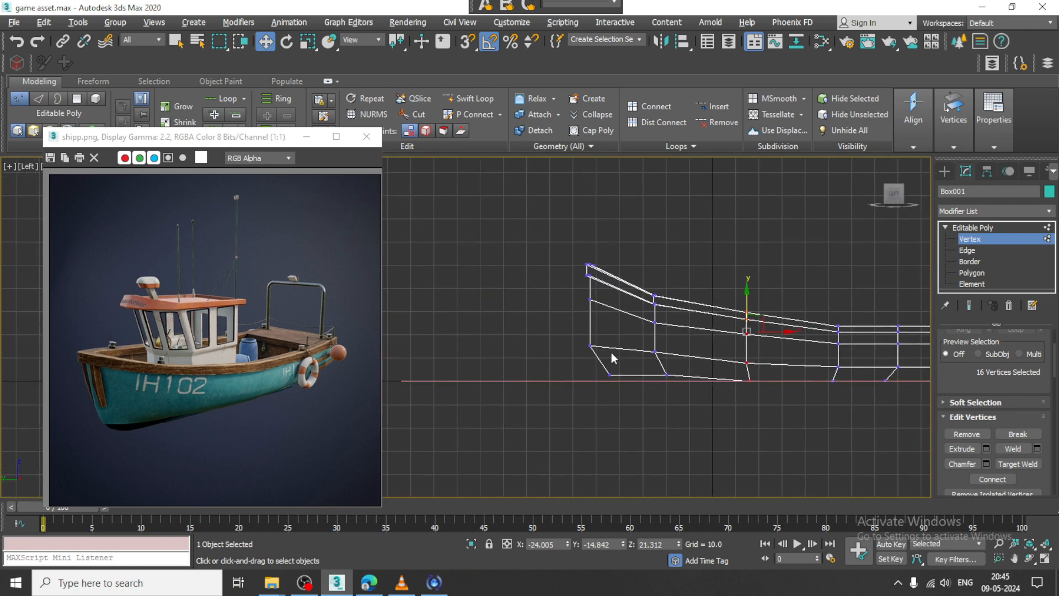
middle_drag(751, 337, 663, 337)
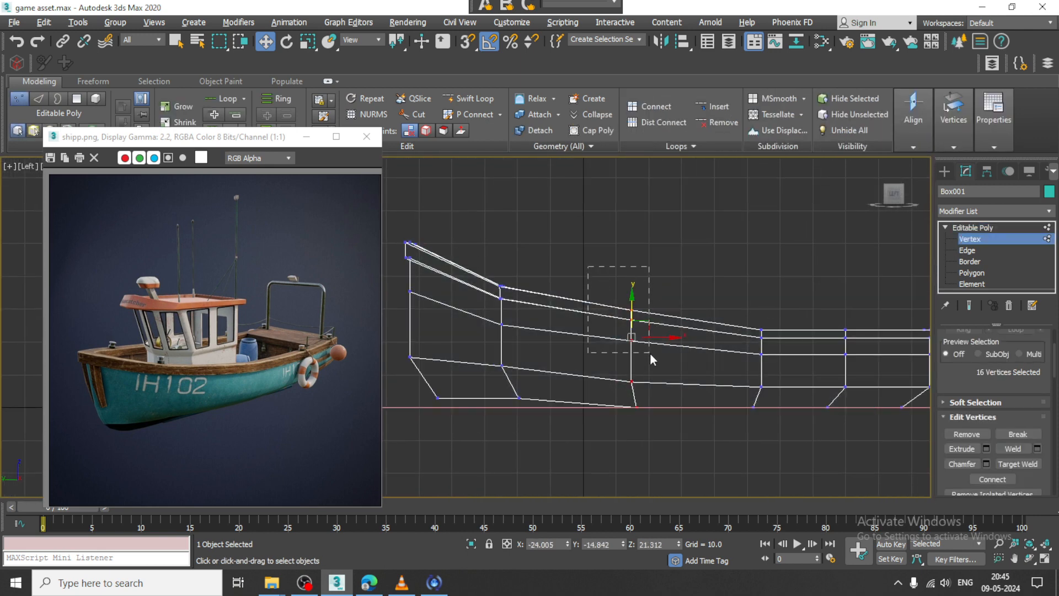
drag(633, 296, 636, 298)
- Leave vertex editing and apply a Shell modifier to the whole hull
key(alt+w)
right_click(835, 449)
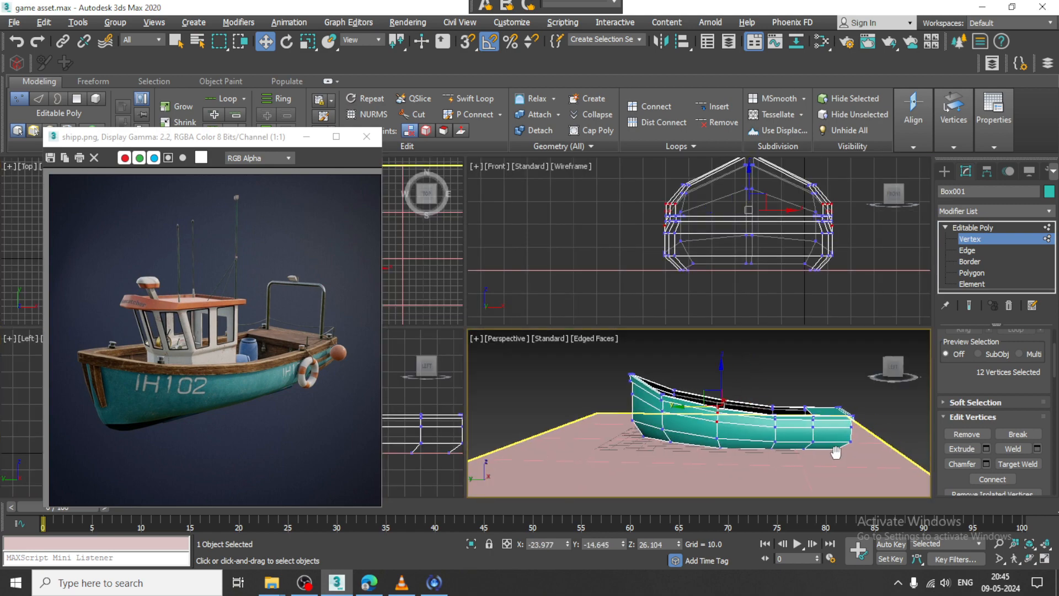
key(alt+w)
mouse_move(783, 370)
alt+middle_down()
mouse_move(721, 395)
mouse_move(726, 432)
mouse_move(795, 375)
alt+middle_up()
middle_drag(600, 377, 826, 348)
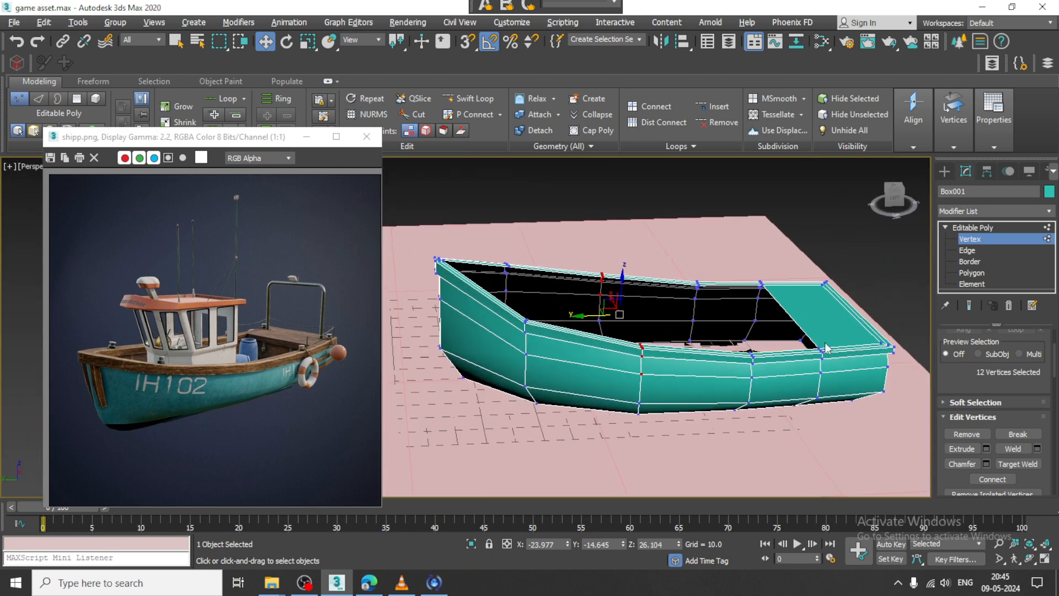
click(984, 226)
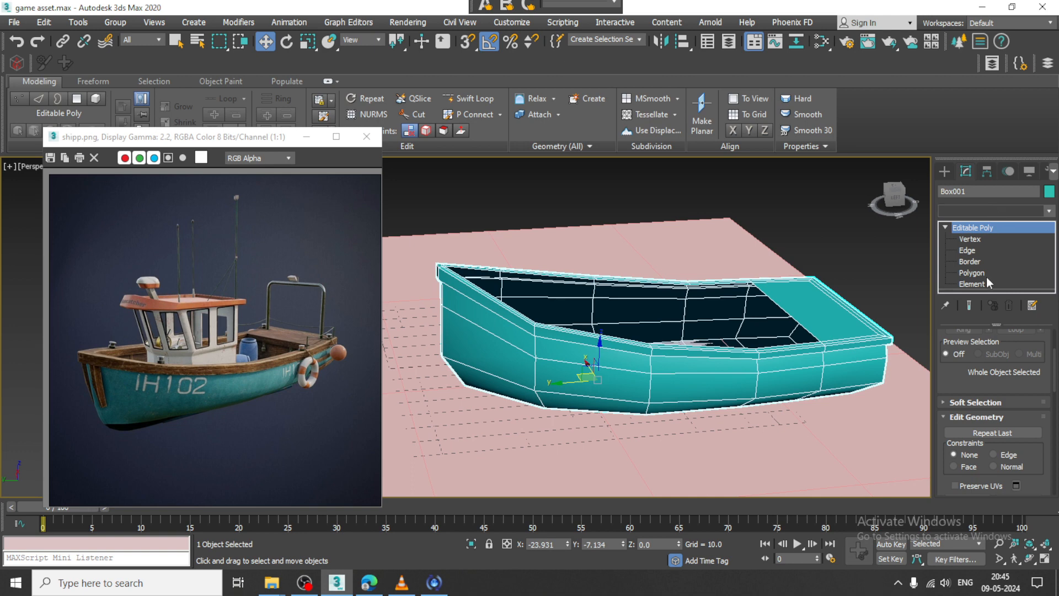
click(984, 213)
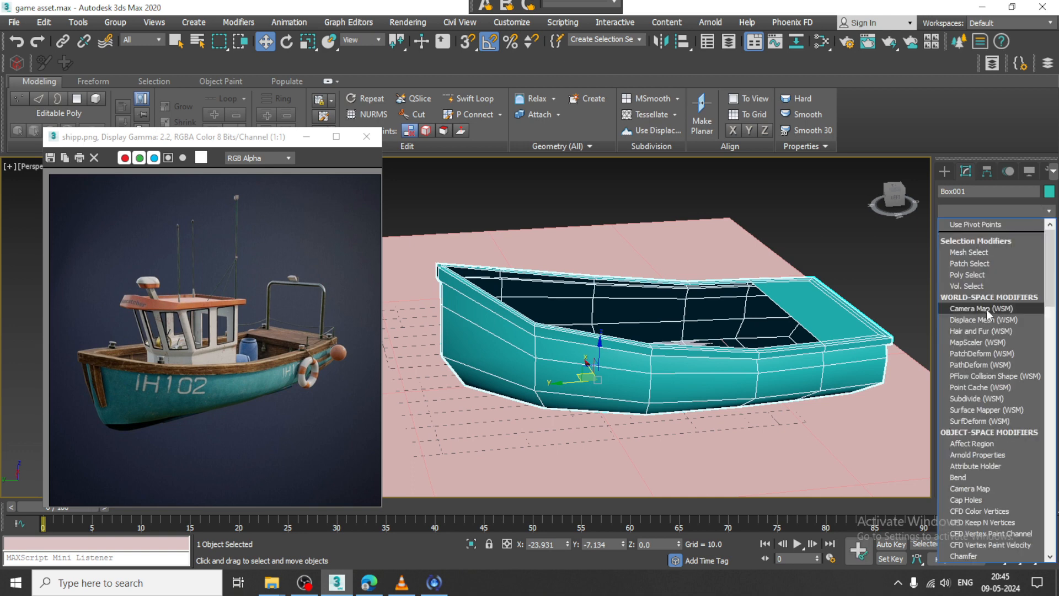
text(sh)
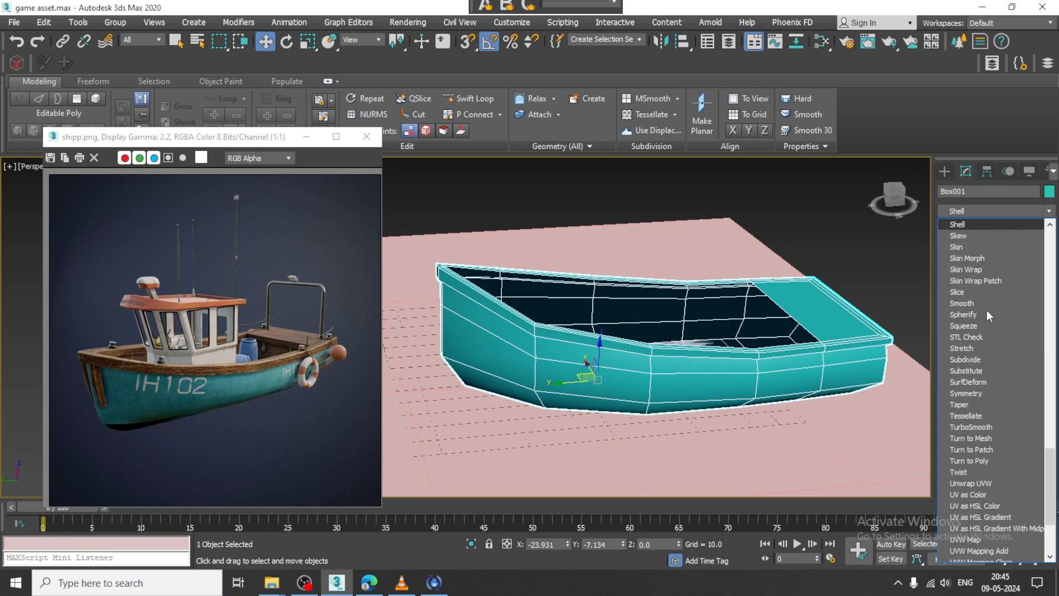
key(Return)
alt+middle_drag(551, 386, 530, 430)
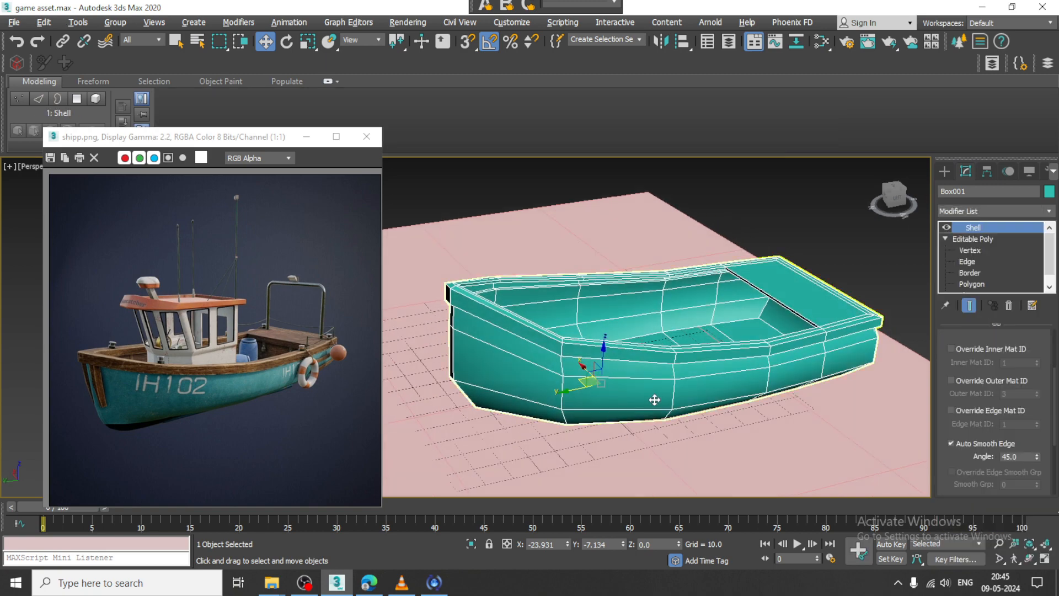
- Set the Shell modifier's outer amount to 0.51
alt+middle_drag(655, 399, 656, 396)
scroll(587, 331, up, 3)
middle_drag(586, 303, 605, 317)
drag(991, 336, 1023, 442)
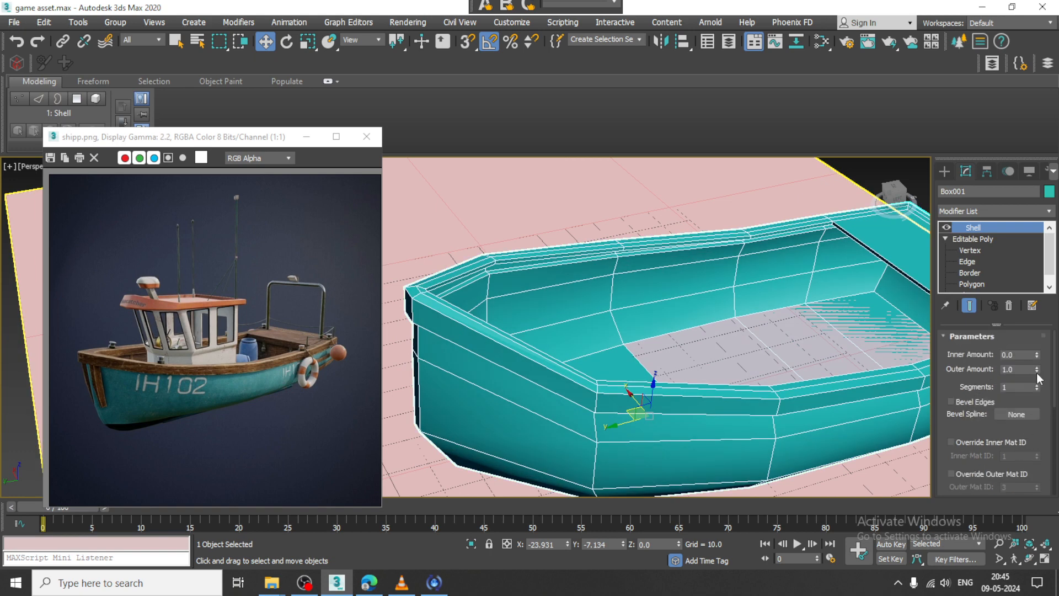
drag(1038, 373, 1027, 405)
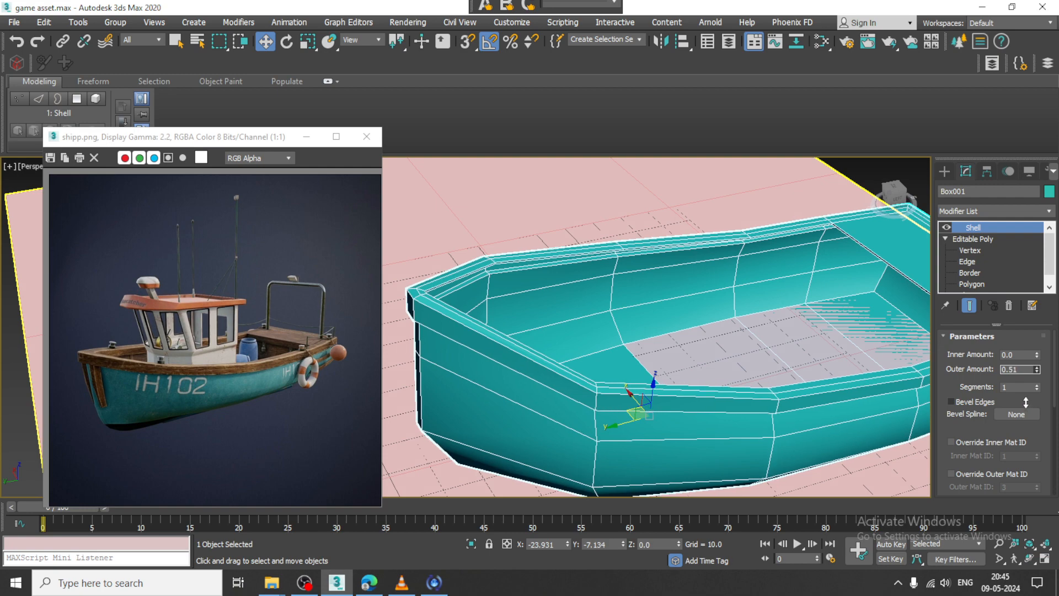
- Return to the hull's vertices beneath the Shell and lower the four bottom bow vertices by about 2.6 units in the side view
alt+middle_drag(627, 330, 662, 361)
key(alt+w)
middle_drag(402, 456, 422, 450)
key(alt+w)
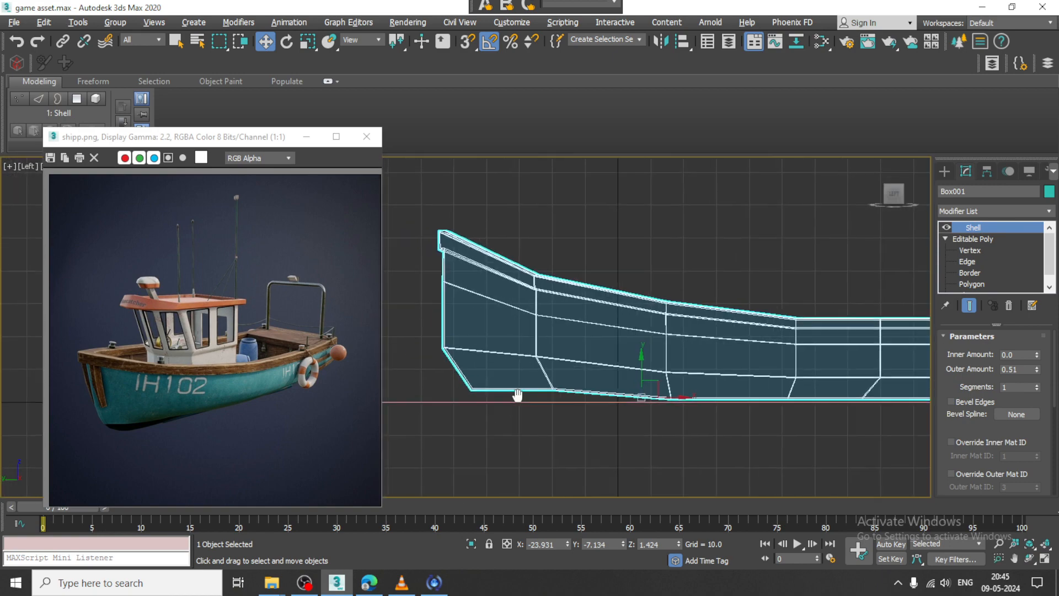
mouse_move(518, 395)
middle_down()
mouse_move(567, 408)
mouse_move(504, 390)
middle_up()
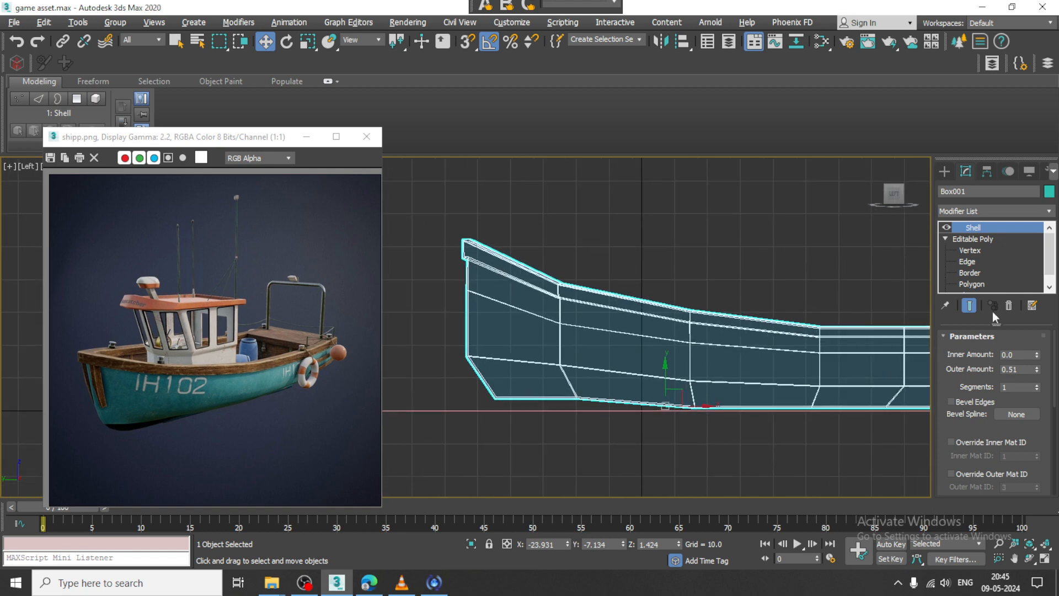
click(972, 251)
scroll(590, 393, down, 2)
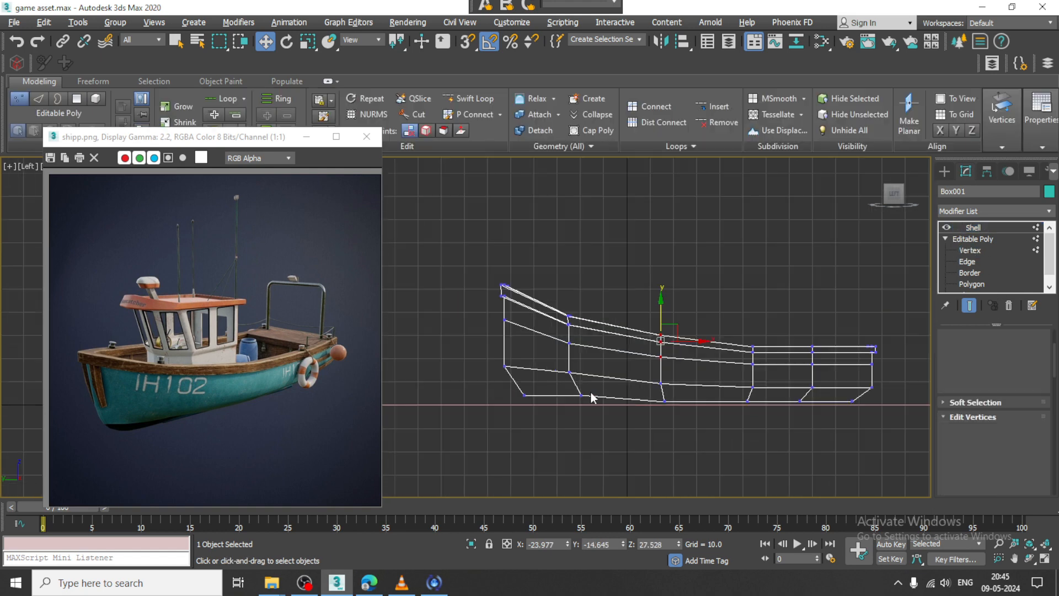
middle_drag(590, 393, 557, 361)
scroll(502, 402, up, 1)
drag(499, 379, 606, 340)
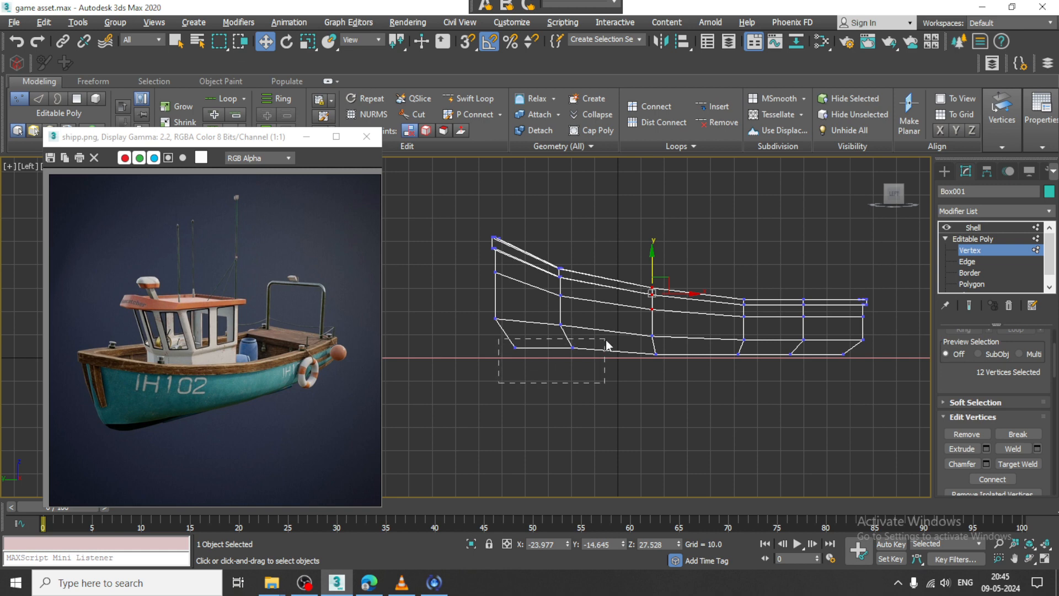
scroll(590, 341, up, 2)
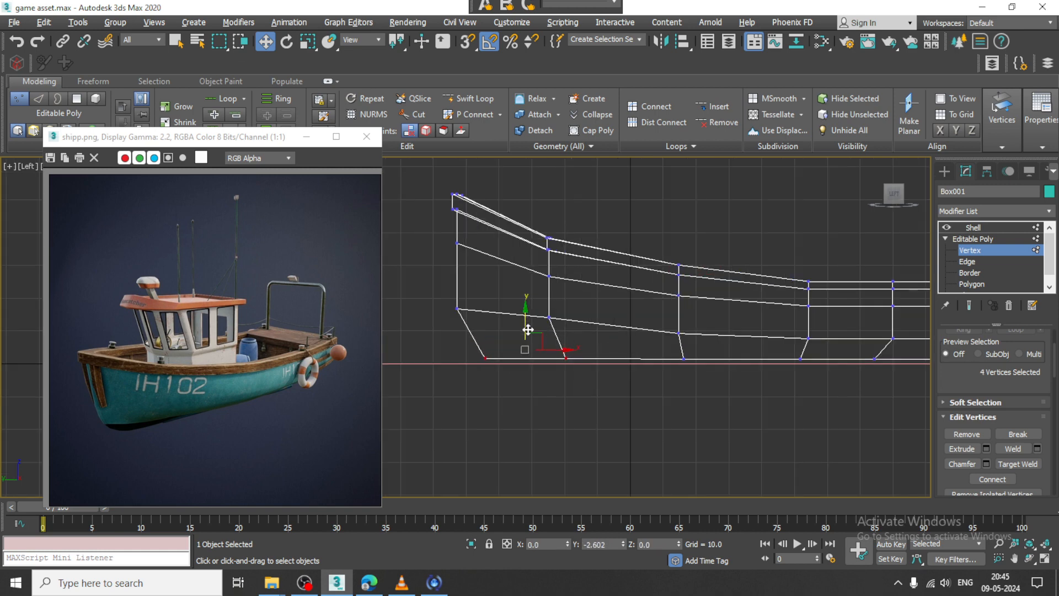
- Select the hull's twelve bottom vertices with the Scale tool active, then return to the Shell modifier in the perspective view
scroll(428, 425, down, 2)
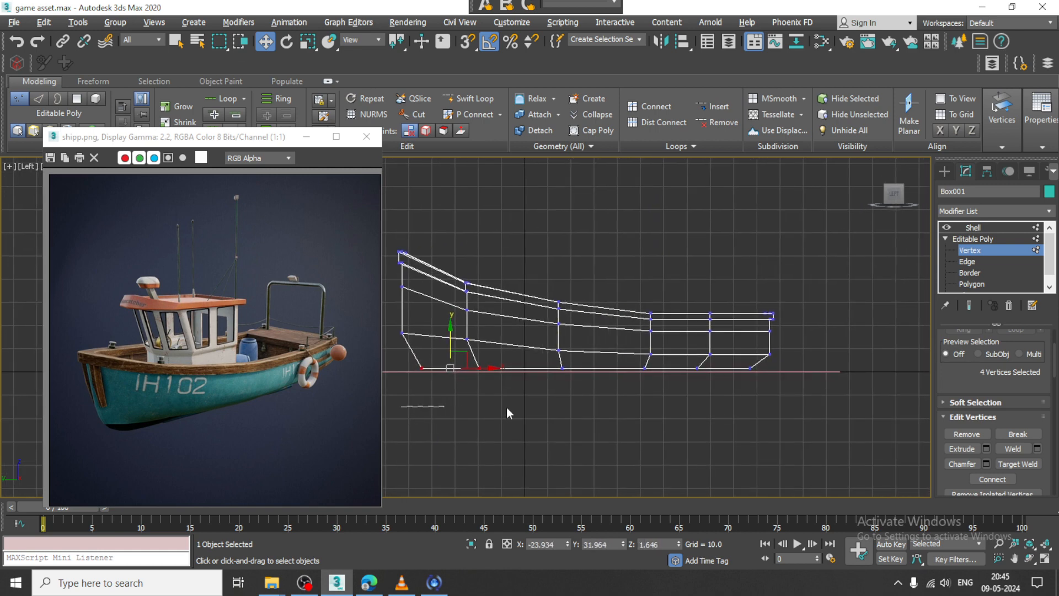
drag(818, 360, 818, 361)
key(r)
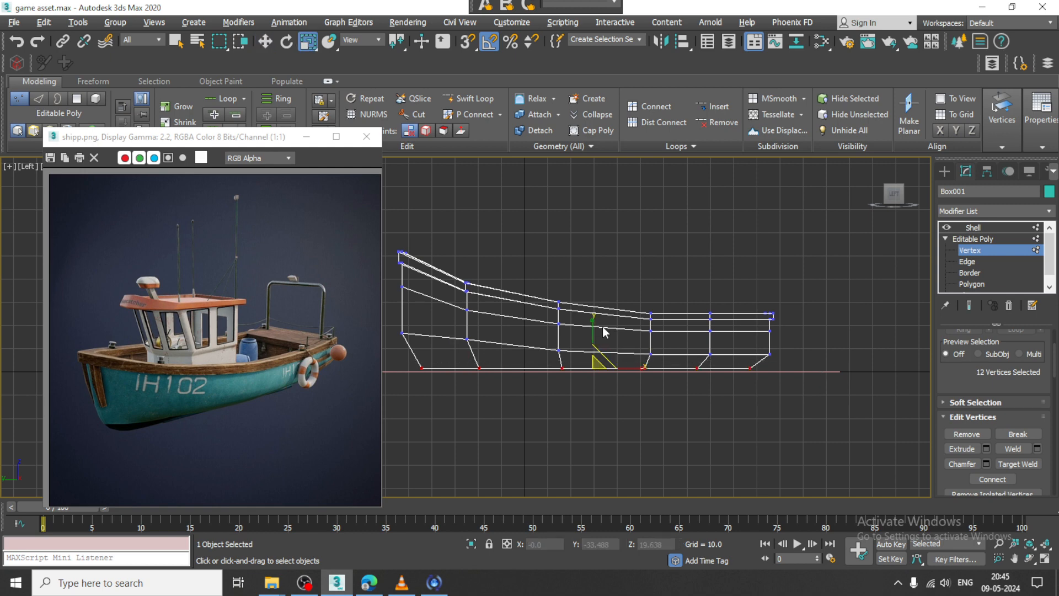
key(alt+w)
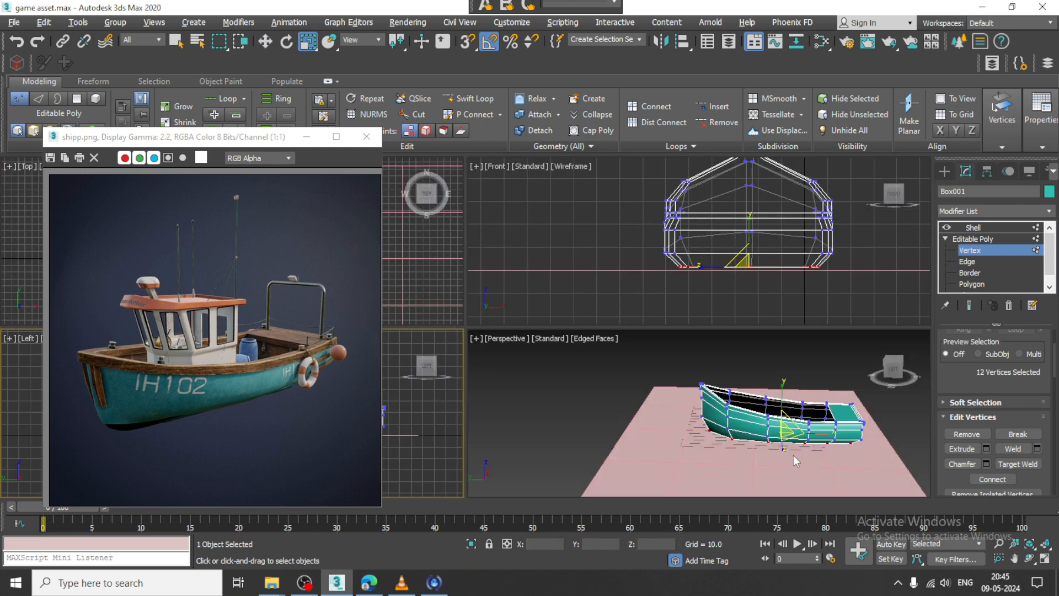
key(alt+w)
click(973, 228)
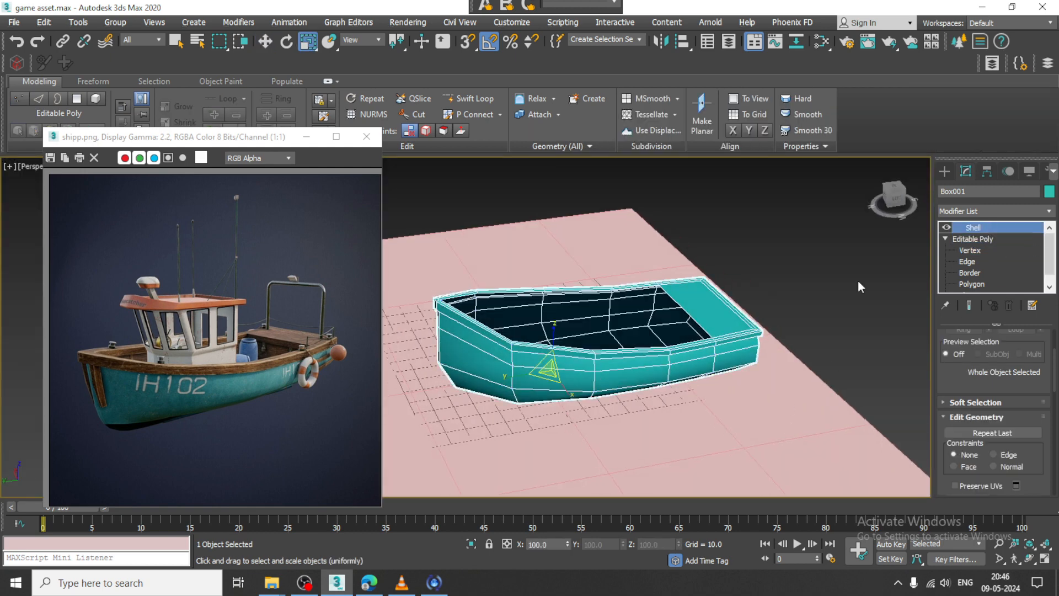
- Convert the hull with its Shell modifier to an editable poly
scroll(577, 262, up, 4)
key(w)
right_click(577, 259)
mouse_move(697, 405)
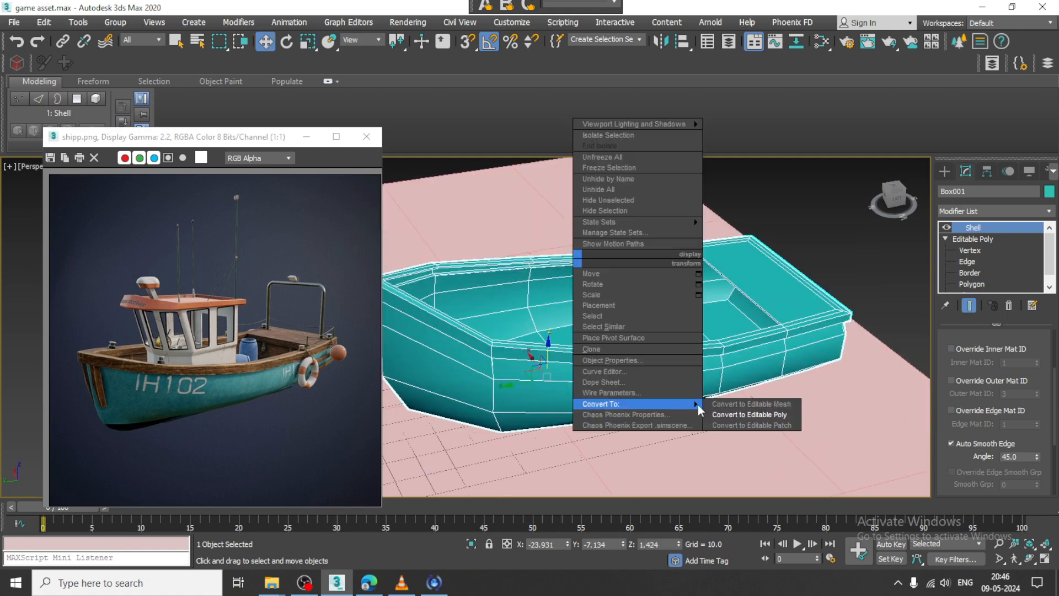
click(786, 415)
- Select the ring of crosswise edges on the hull floor and connect them with 1 segment along the centre
alt+middle_drag(629, 361, 714, 376)
key(2)
click(736, 378)
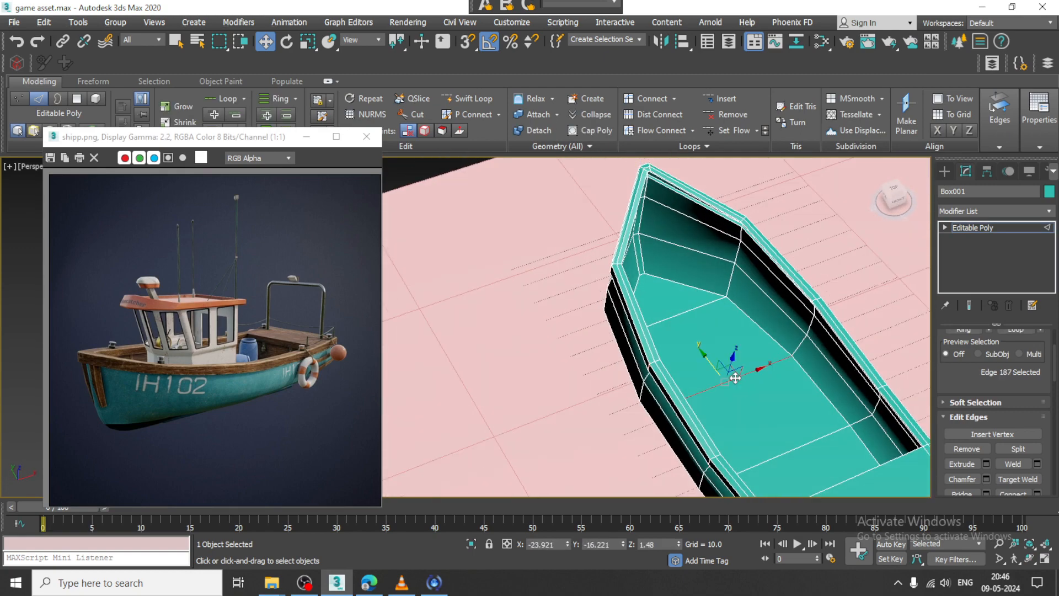
key(alt+r)
alt+middle_drag(777, 421, 759, 420)
drag(996, 419, 972, 323)
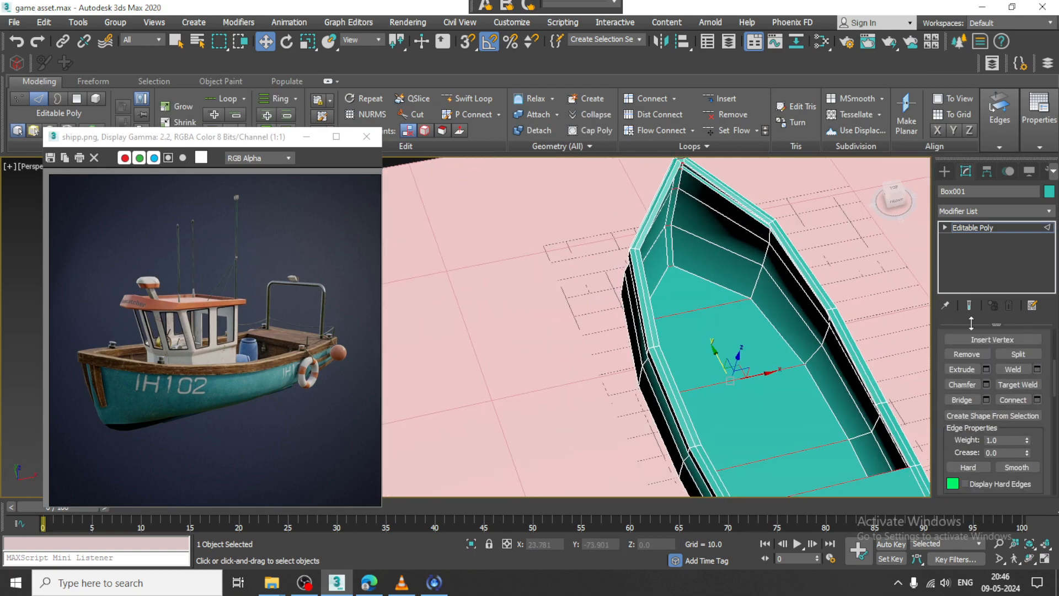
click(1038, 400)
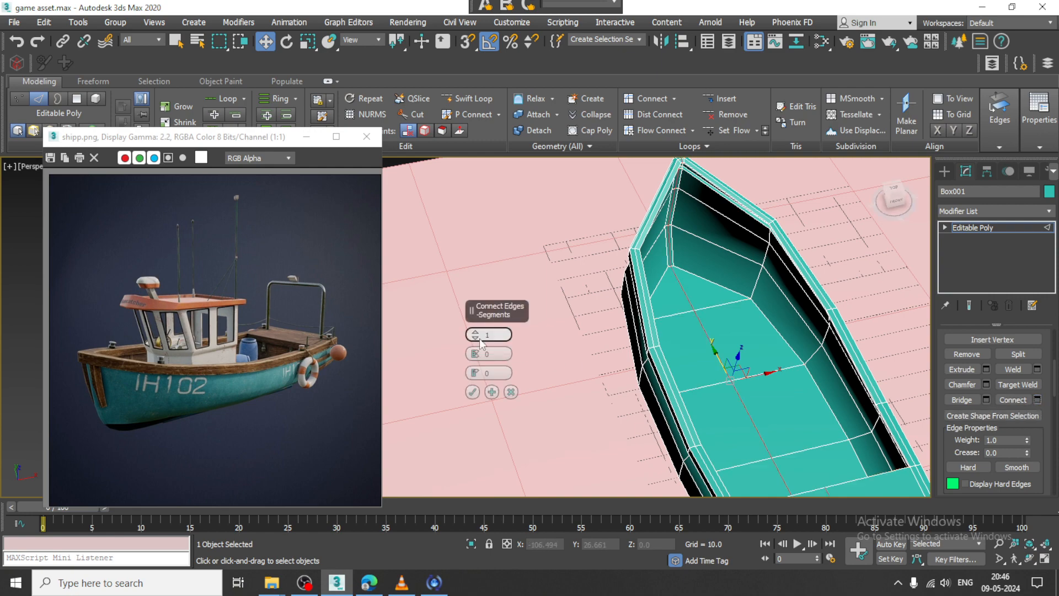
click(472, 391)
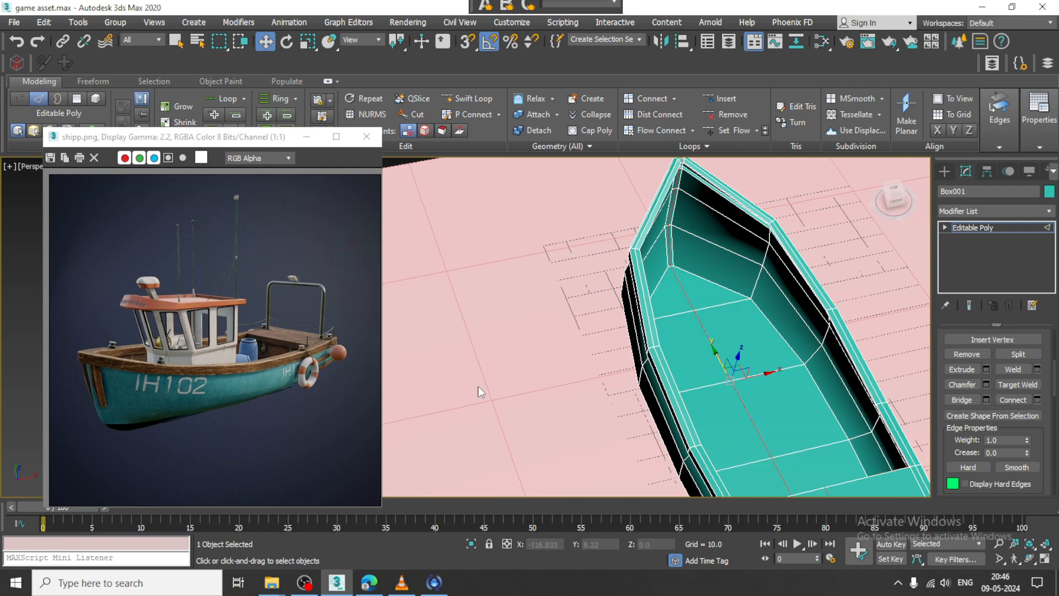
- Isolate the hull and lower the centre edges along its underside by about 2.1 units to form a keel
mouse_move(480, 390)
alt+middle_down()
mouse_move(704, 310)
mouse_move(614, 338)
mouse_move(651, 265)
mouse_move(657, 328)
mouse_move(574, 295)
mouse_move(587, 382)
mouse_move(559, 366)
alt+middle_up()
key(F3)
scroll(552, 364, down, 1)
alt+middle_drag(687, 378, 663, 328)
alt+middle_drag(694, 383, 573, 356)
key(F3)
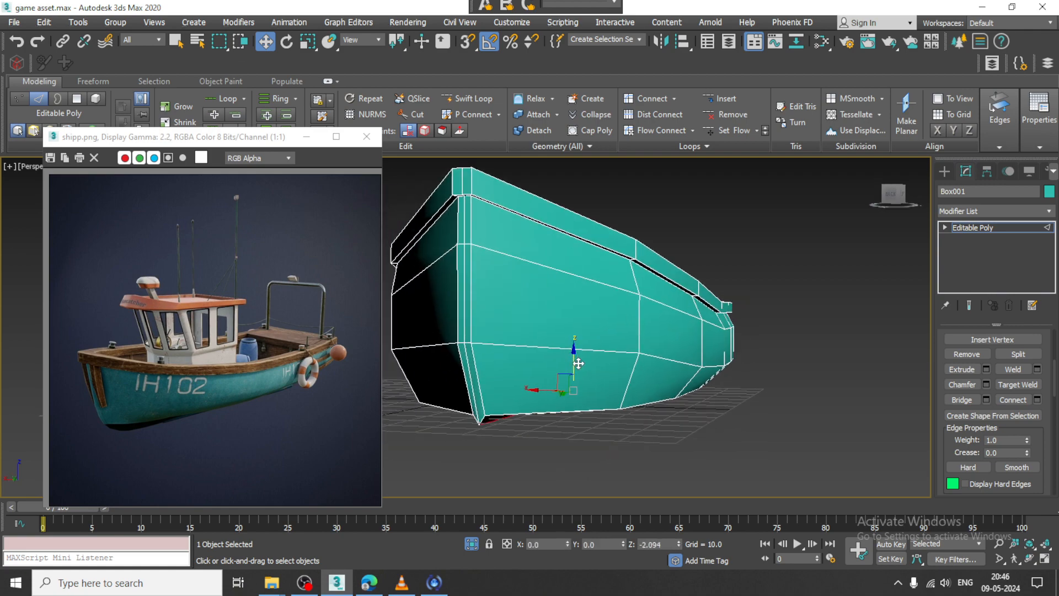
alt+middle_drag(584, 363, 656, 277)
click(659, 257)
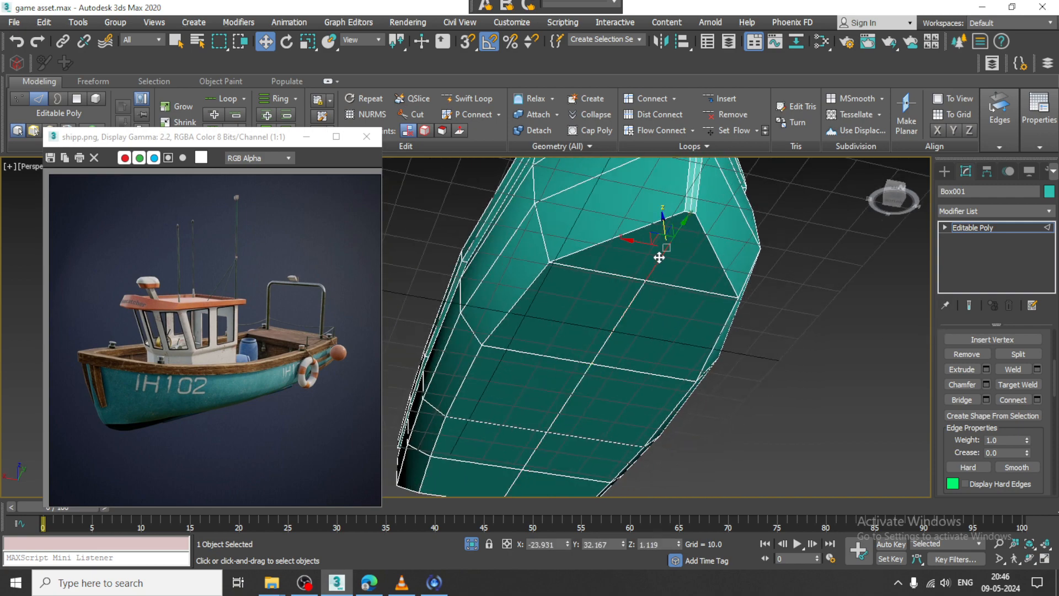
alt+middle_drag(588, 388, 690, 355)
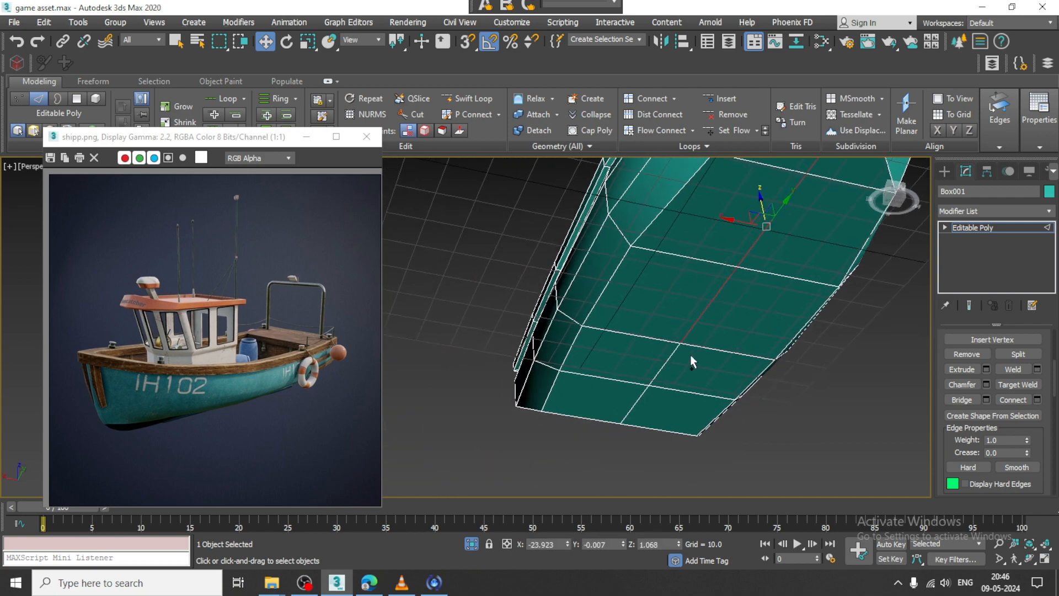
alt+middle_drag(644, 396, 607, 314)
- Raise the centre vertex at the bottom of the bow by about 2.3 units, and end the hull's isolation
key(1)
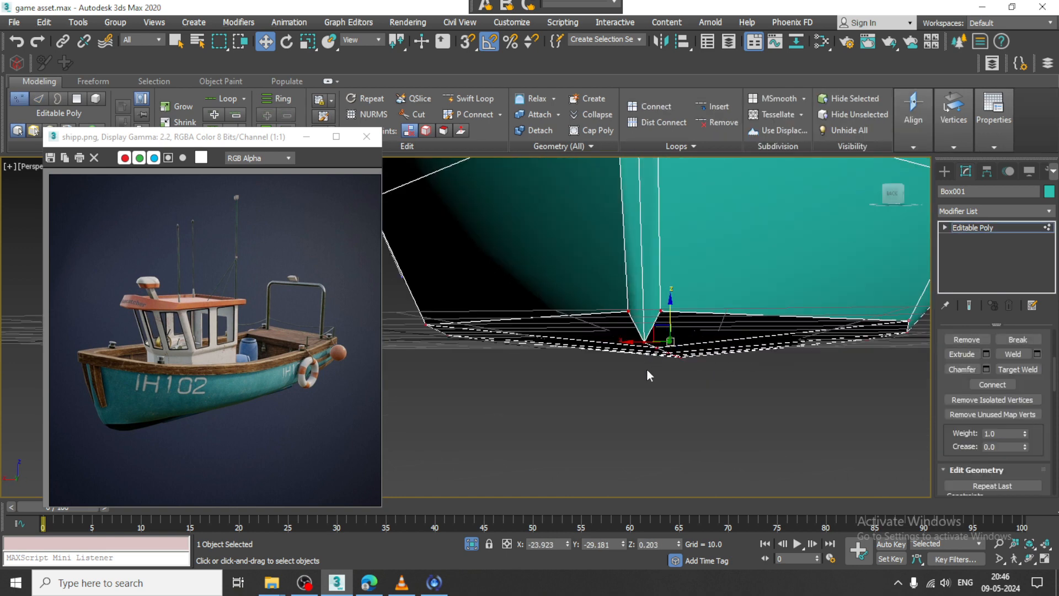
click(647, 368)
alt+middle_drag(648, 369, 604, 277)
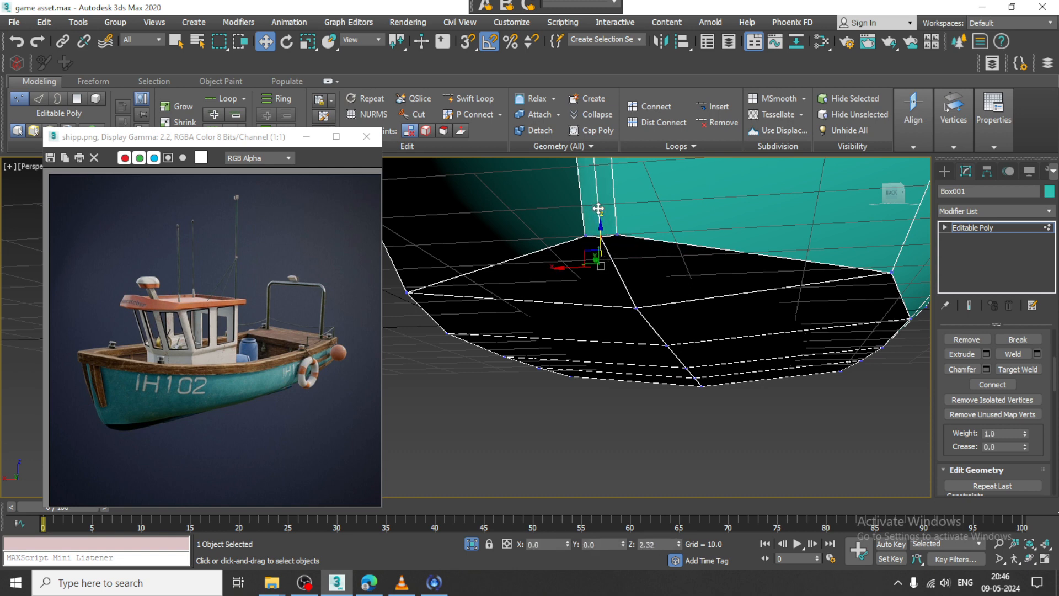
alt+middle_drag(598, 209, 626, 367)
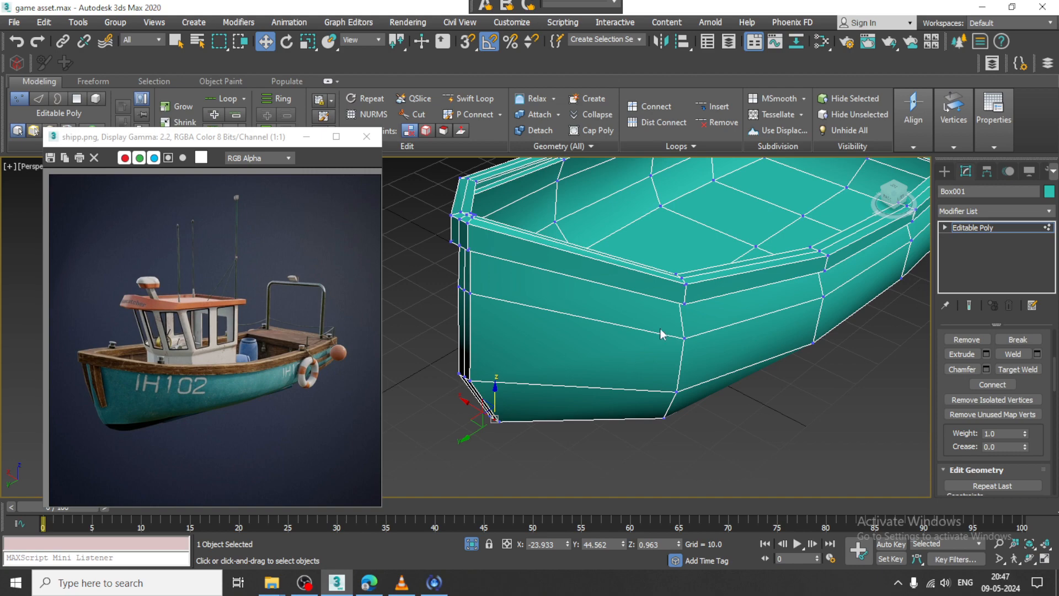
scroll(663, 333, down, 5)
alt+middle_drag(662, 334, 742, 337)
right_click(834, 397)
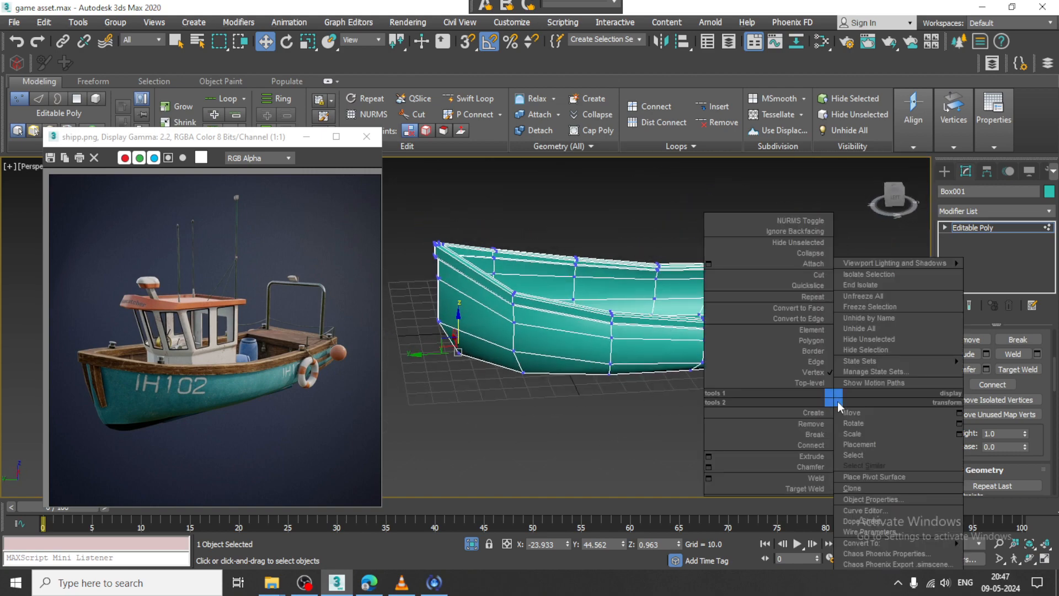
click(877, 286)
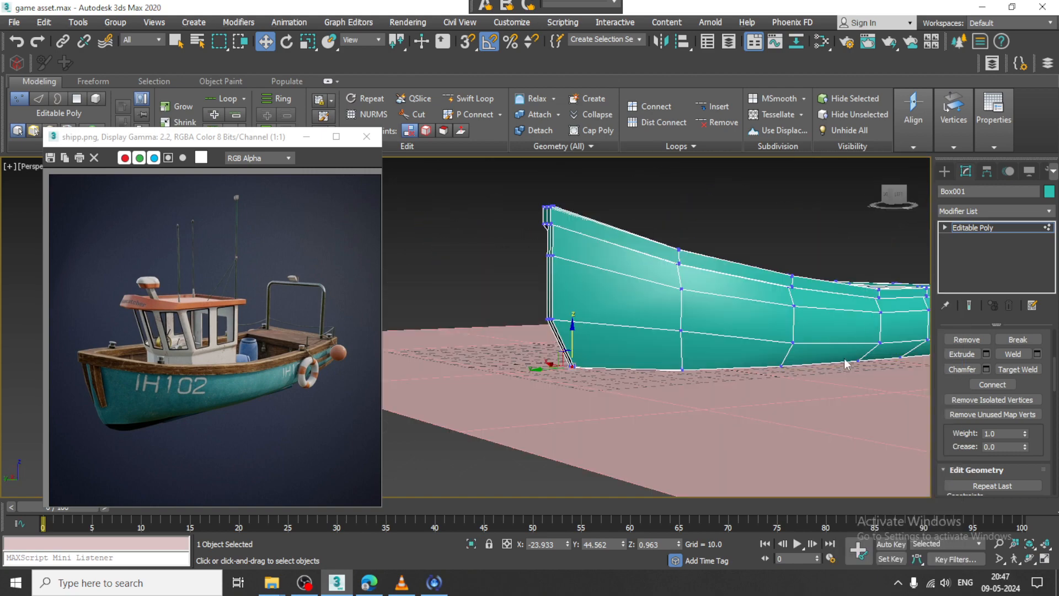
alt+middle_drag(818, 361, 702, 338)
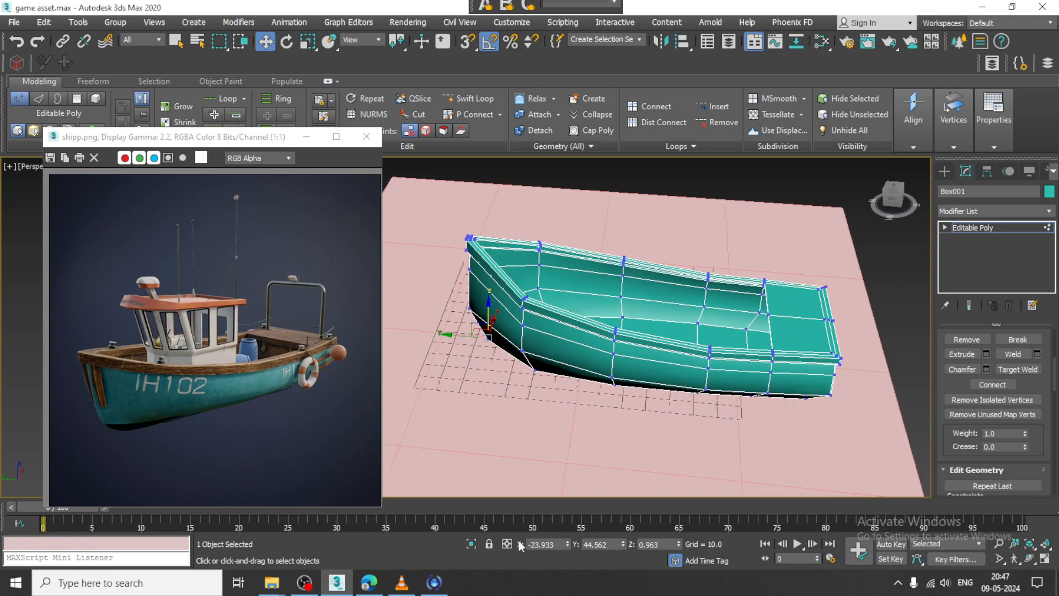
click(312, 581)
click(312, 581)
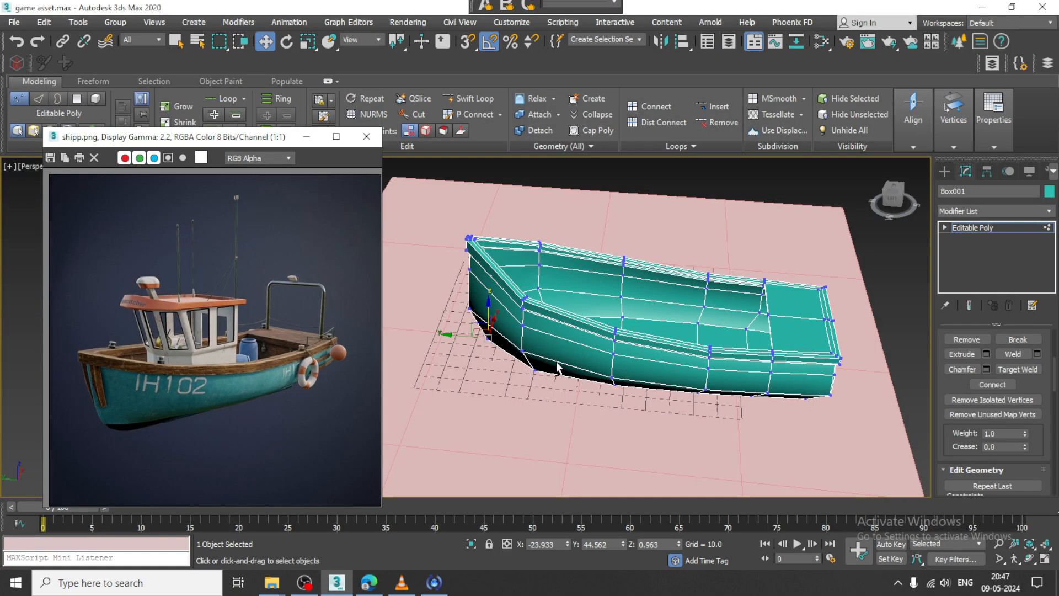
- Turn on NURMS smoothing for the hull and inspect the rounded bow, rim and interior
alt+middle_drag(635, 378, 634, 304)
scroll(595, 261, up, 8)
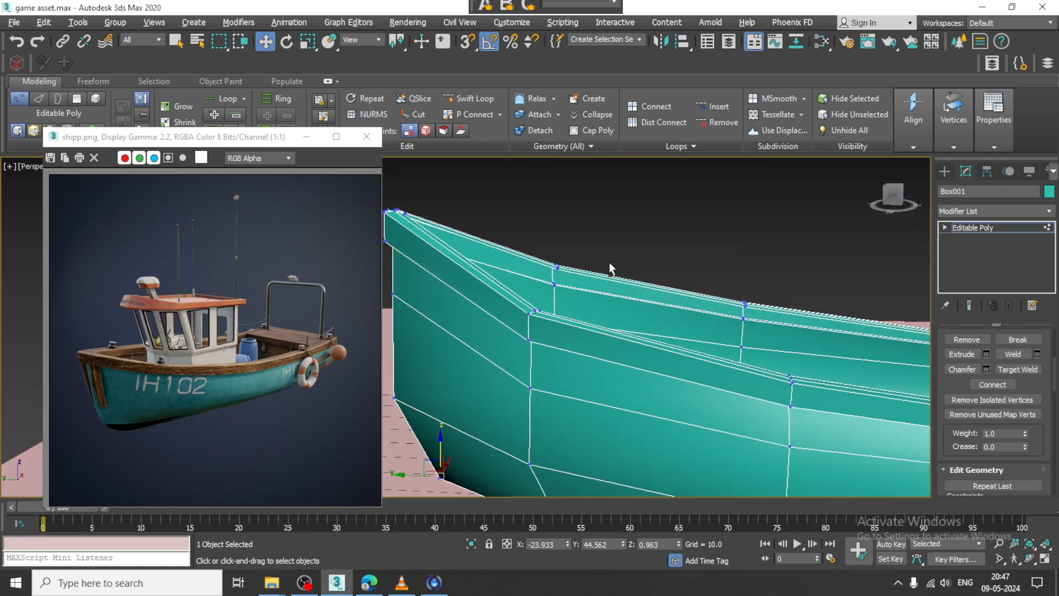
alt+middle_drag(612, 260, 695, 337)
scroll(695, 336, down, 5)
middle_drag(695, 336, 757, 358)
alt+middle_drag(732, 406, 755, 380)
middle_drag(615, 343, 677, 362)
right_click(666, 355)
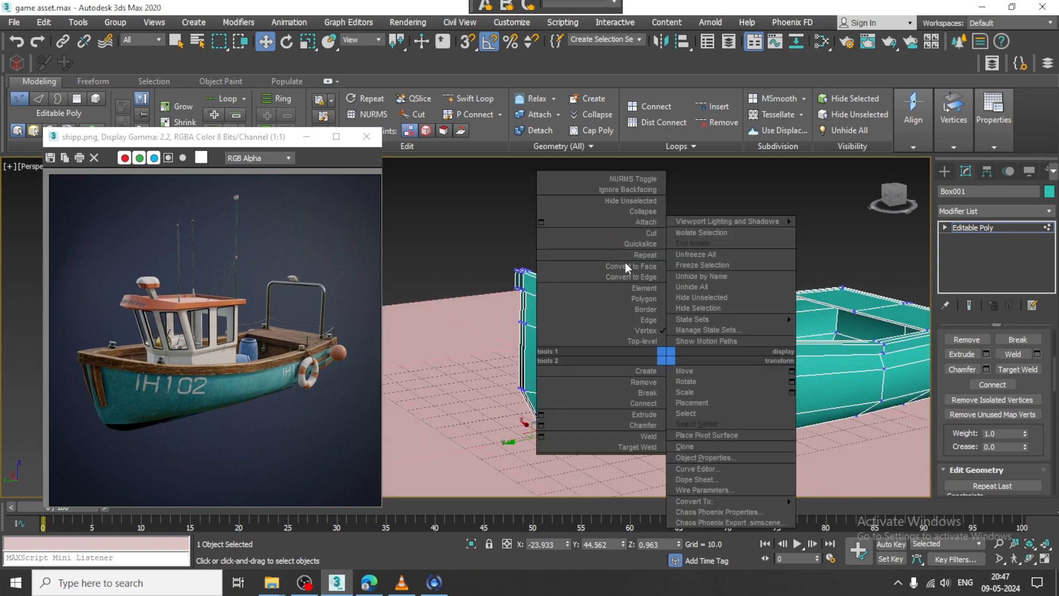
click(634, 188)
alt+drag(747, 347, 778, 386)
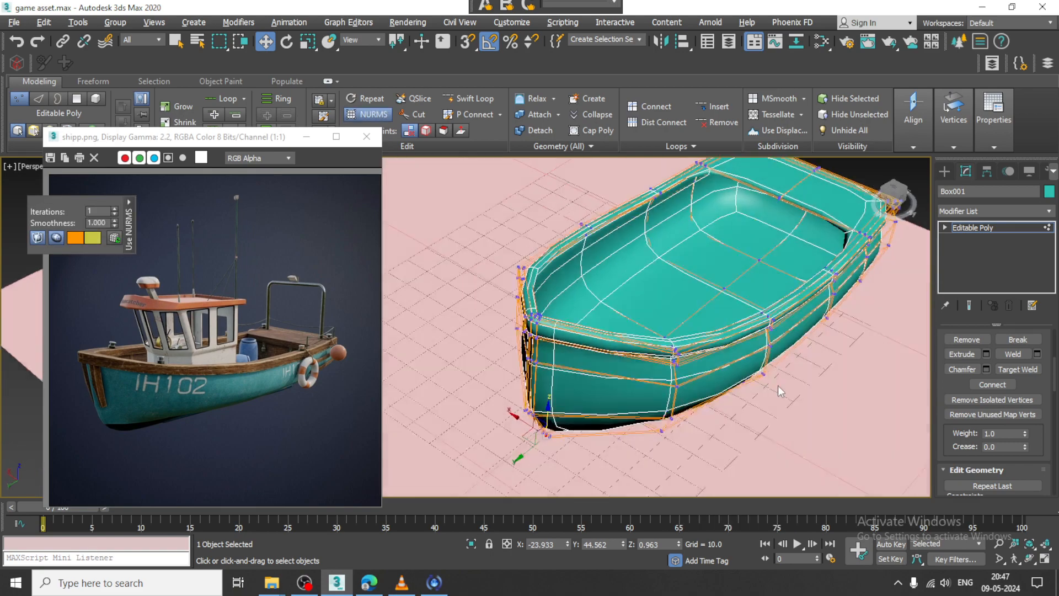
alt+middle_drag(777, 385, 587, 349)
- Leave vertex editing and return the hull to its unsmoothed mesh with NURMS off
click(1035, 229)
right_click(587, 348)
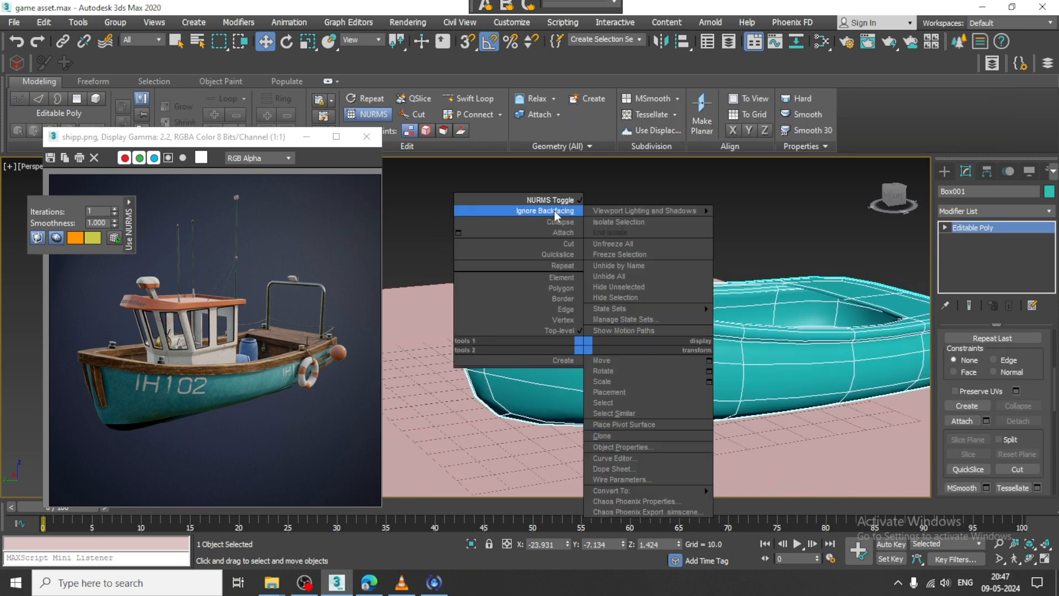
click(564, 201)
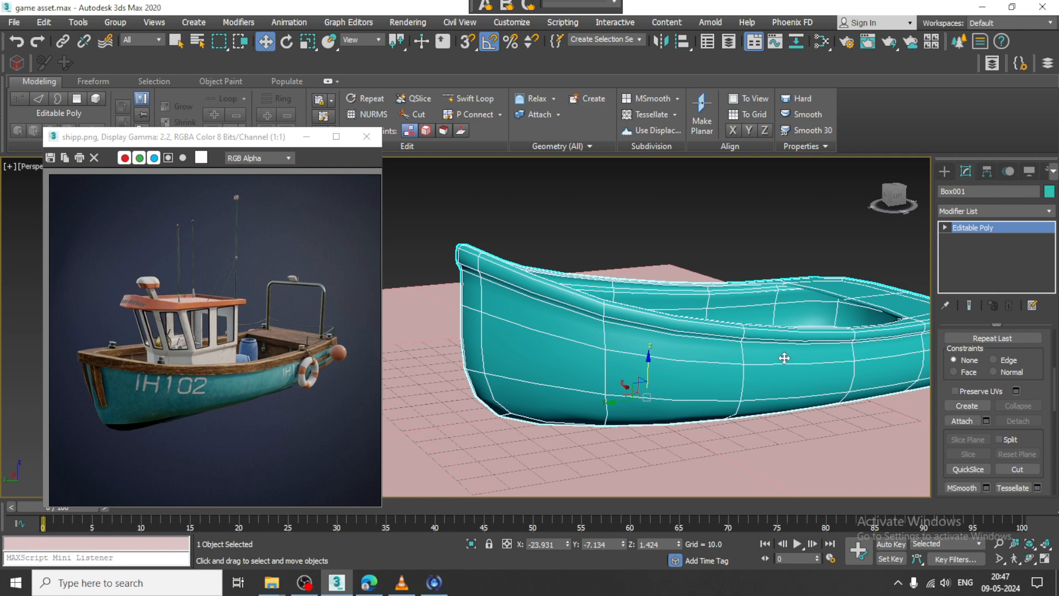
right_click(692, 354)
click(856, 228)
key(ctrl+z)
alt+middle_drag(830, 291, 635, 298)
- Insert Swift Loop support edges around the protruding rim, working at the bow
click(471, 100)
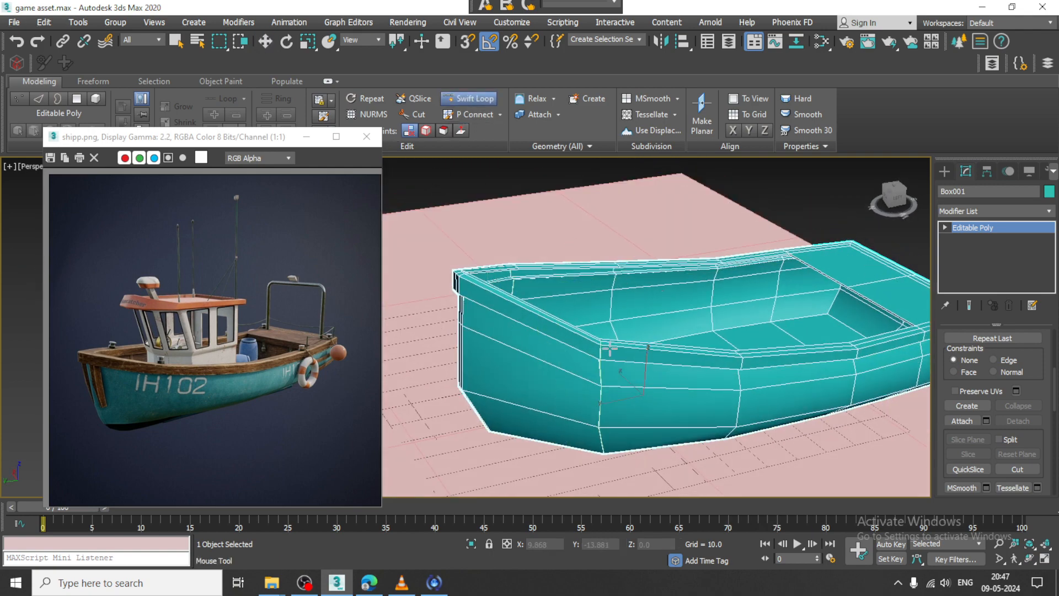
alt+middle_drag(601, 353, 713, 328)
scroll(709, 324, up, 3)
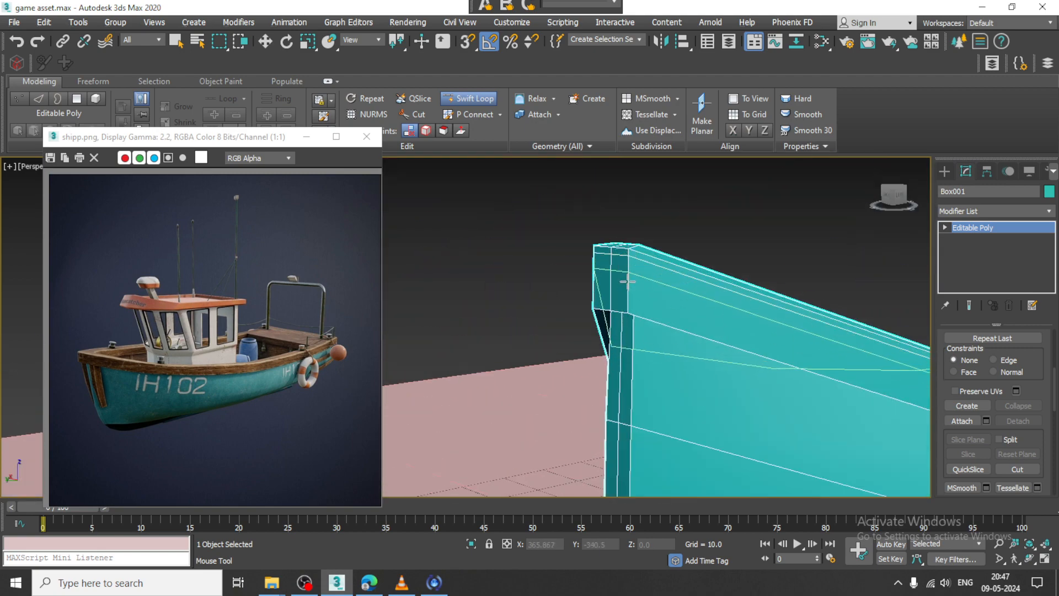
click(628, 307)
alt+middle_drag(658, 302, 545, 312)
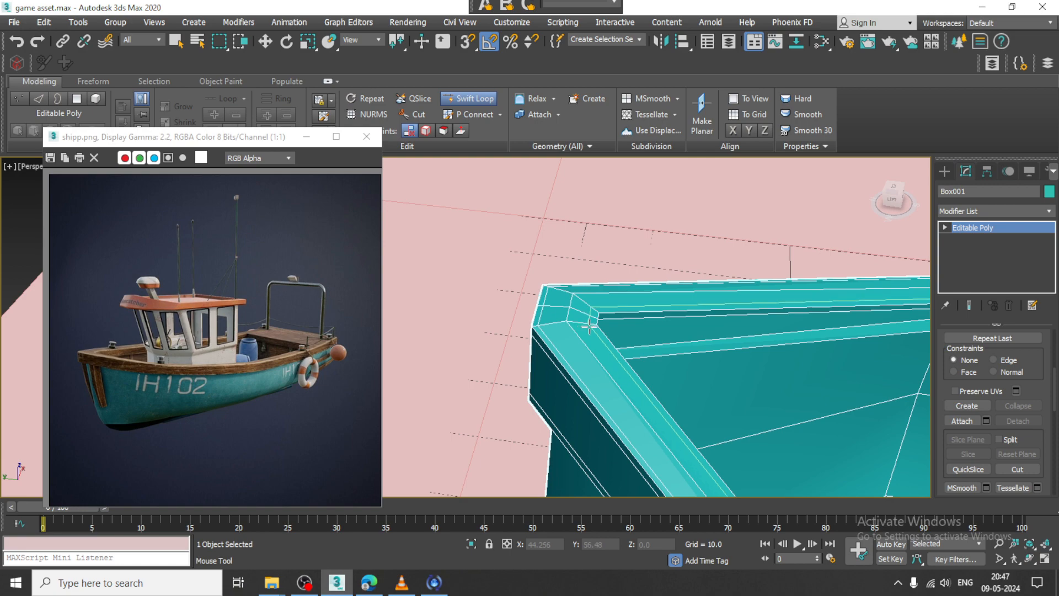
alt+middle_drag(592, 326, 649, 329)
scroll(618, 297, up, 3)
alt+middle_drag(598, 291, 683, 383)
scroll(683, 383, down, 4)
middle_drag(605, 334, 643, 348)
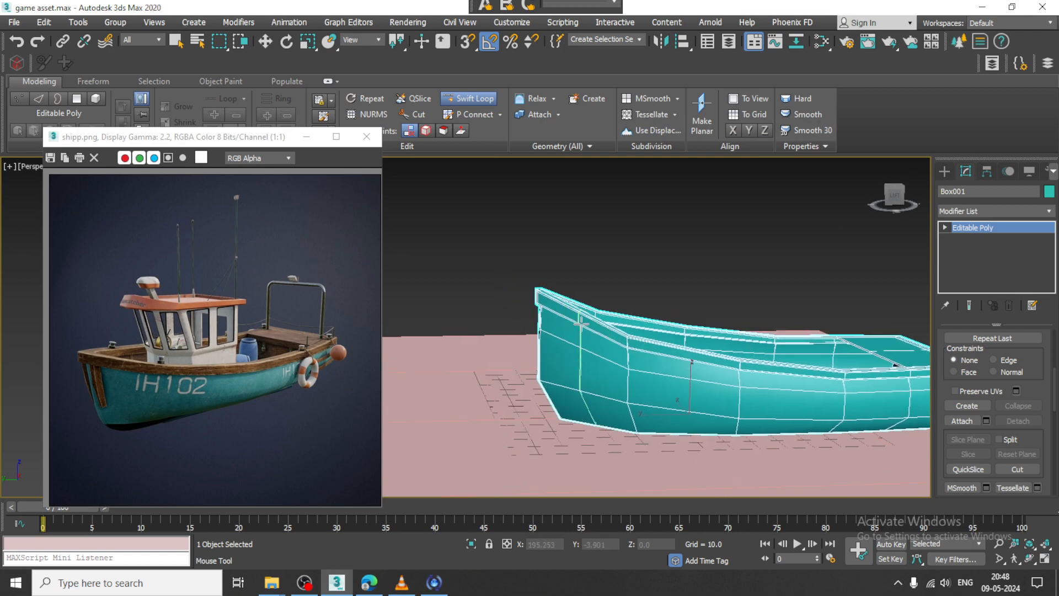
- Add Swift Loop support edges around the hull's stern and its deck, and return to the whole object
alt+middle_drag(721, 383, 780, 311)
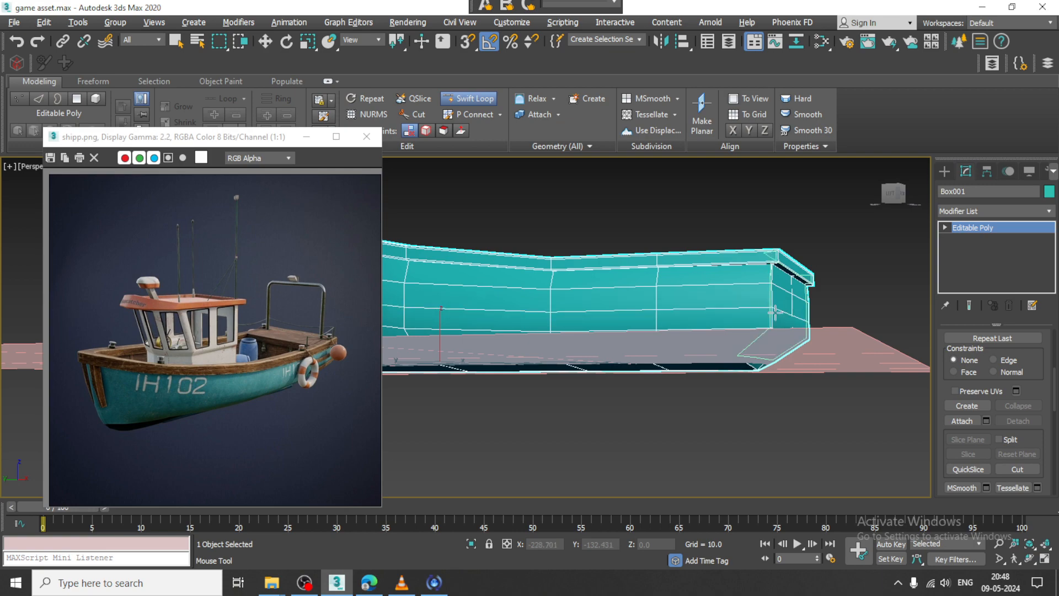
alt+middle_drag(771, 308, 609, 231)
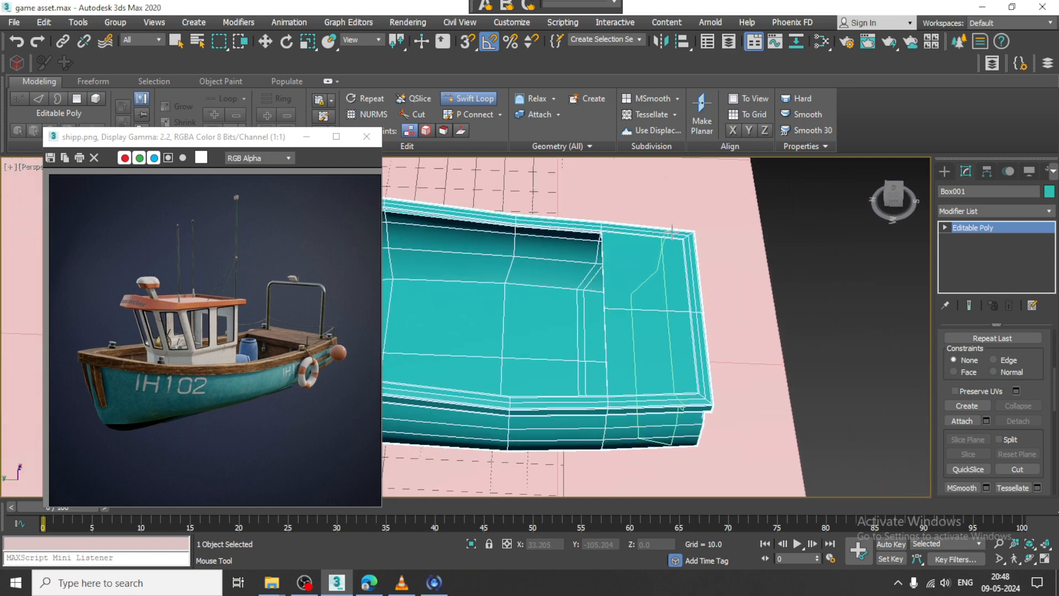
key(w)
alt+middle_drag(677, 235, 797, 292)
scroll(721, 289, down, 3)
click(1009, 230)
key(1)
alt+middle_drag(638, 312, 800, 331)
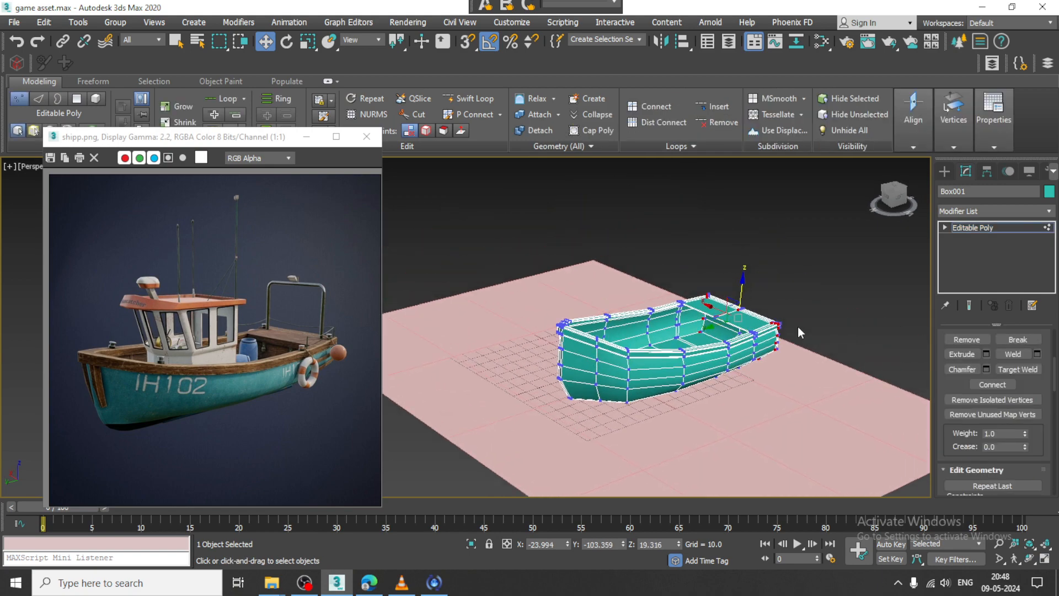
click(1006, 227)
- Preview the hull's NURMS smoothing with wireframe edges hidden, and restore the unsmoothed, edged display
scroll(674, 369, up, 5)
right_click(674, 369)
click(639, 220)
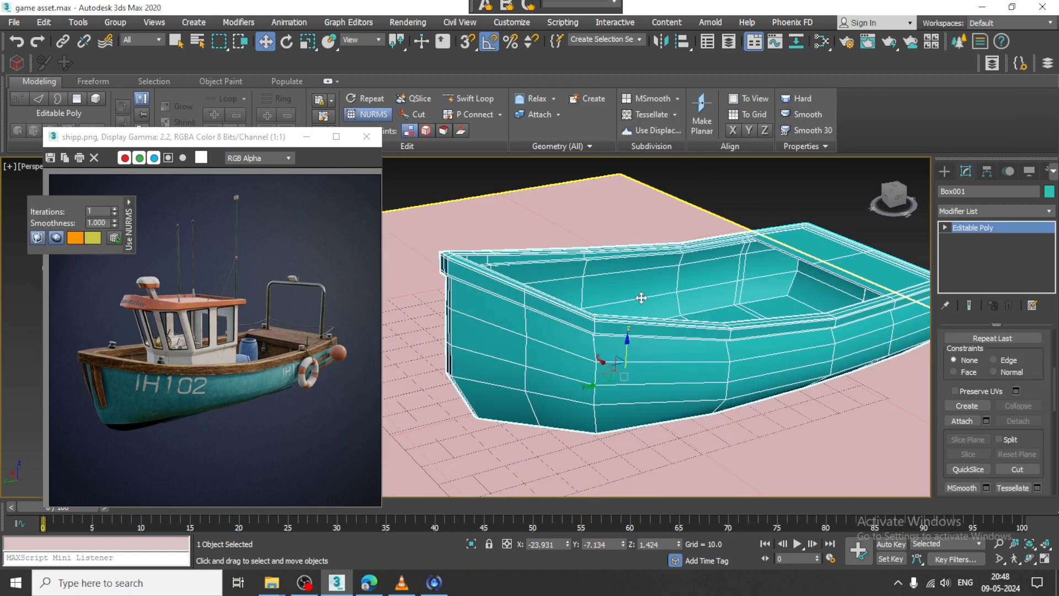
alt+middle_drag(639, 300, 638, 382)
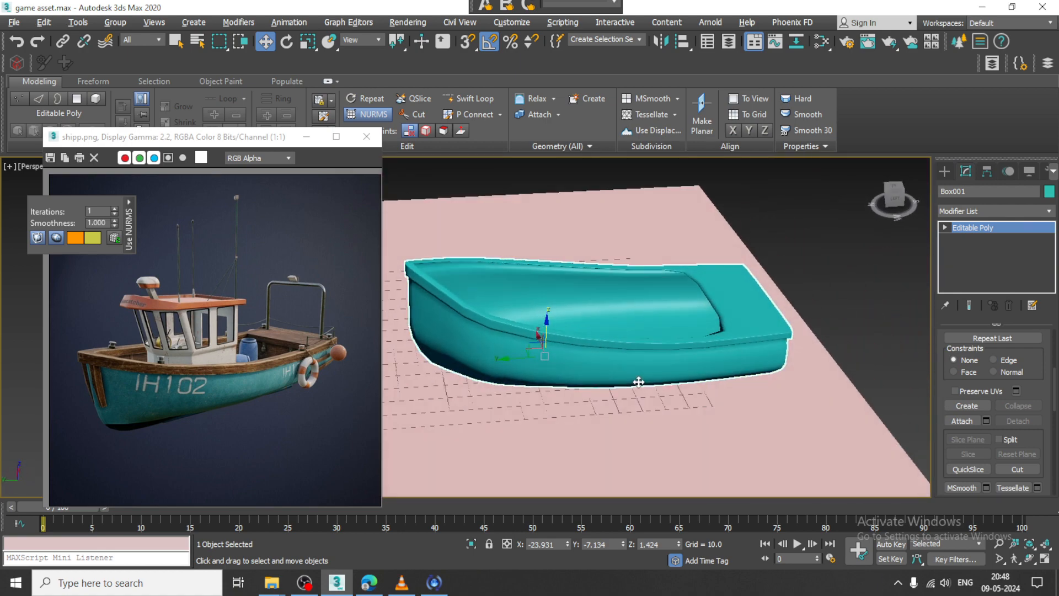
scroll(726, 313, up, 3)
alt+middle_drag(726, 312, 642, 314)
right_click(733, 262)
click(714, 115)
key(F4)
- Insert a Swift Loop across the stern deck just behind its front edge, and leave the tool
scroll(615, 357, up, 3)
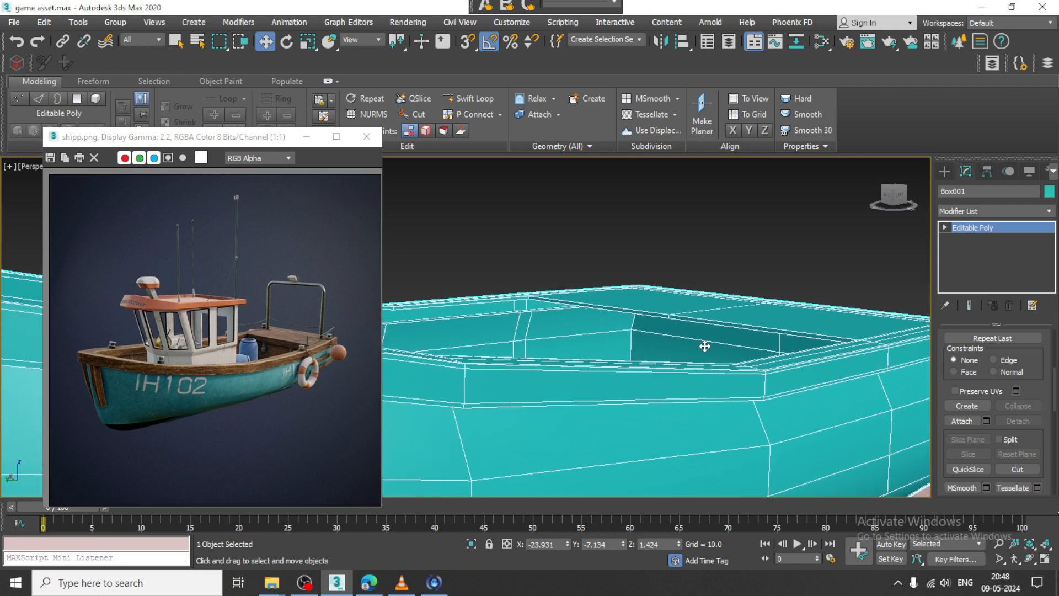
alt+middle_drag(705, 345, 553, 359)
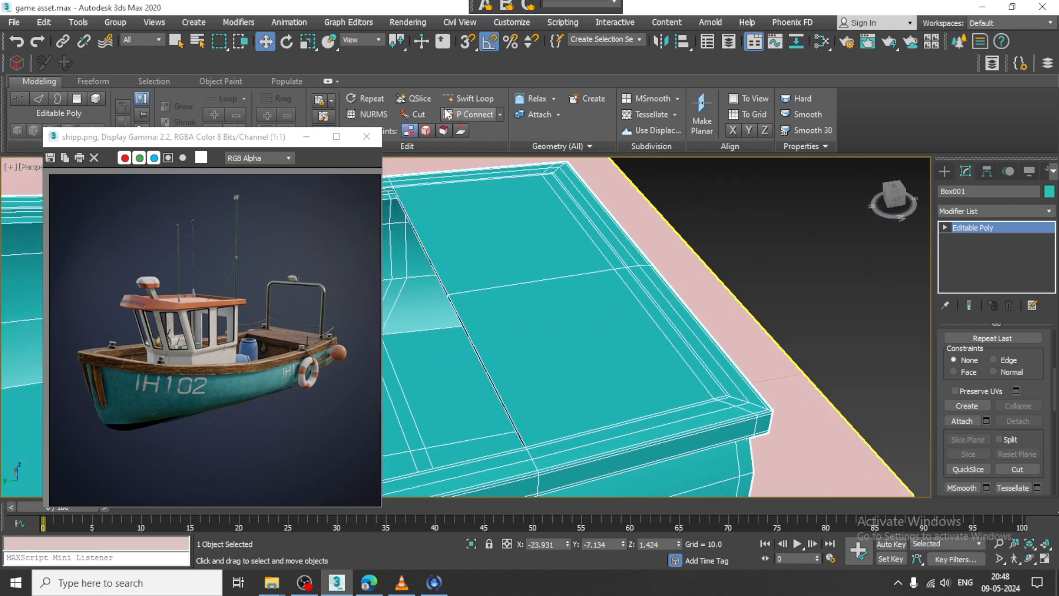
click(469, 98)
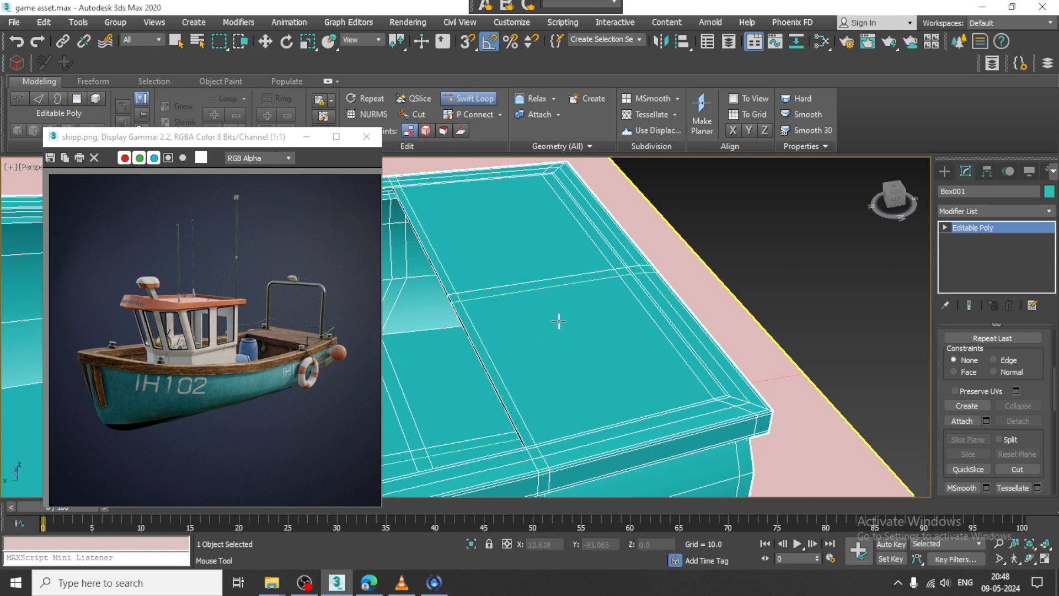
scroll(471, 315, down, 3)
alt+middle_drag(470, 314, 675, 307)
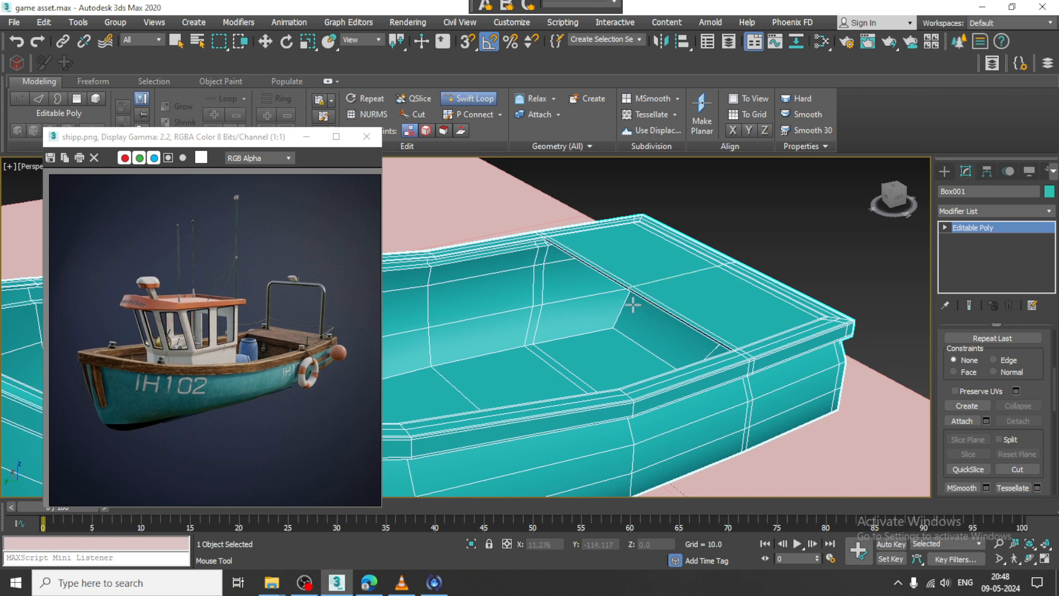
right_click(842, 336)
- Turn NURMS smoothing on to check the stern deck's front edge against the open interior
right_click(690, 306)
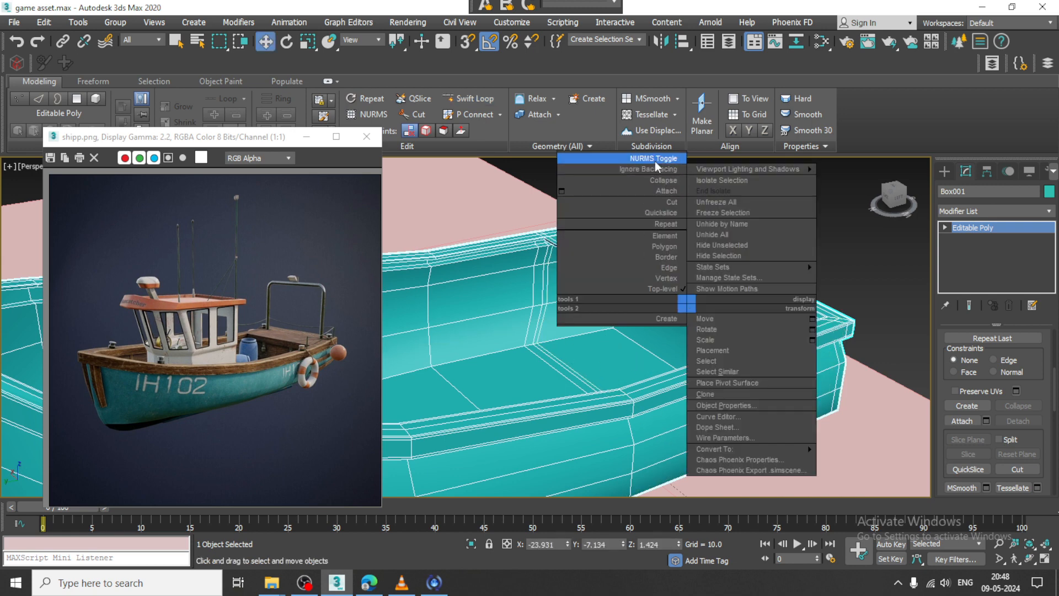
click(655, 161)
scroll(687, 345, up, 3)
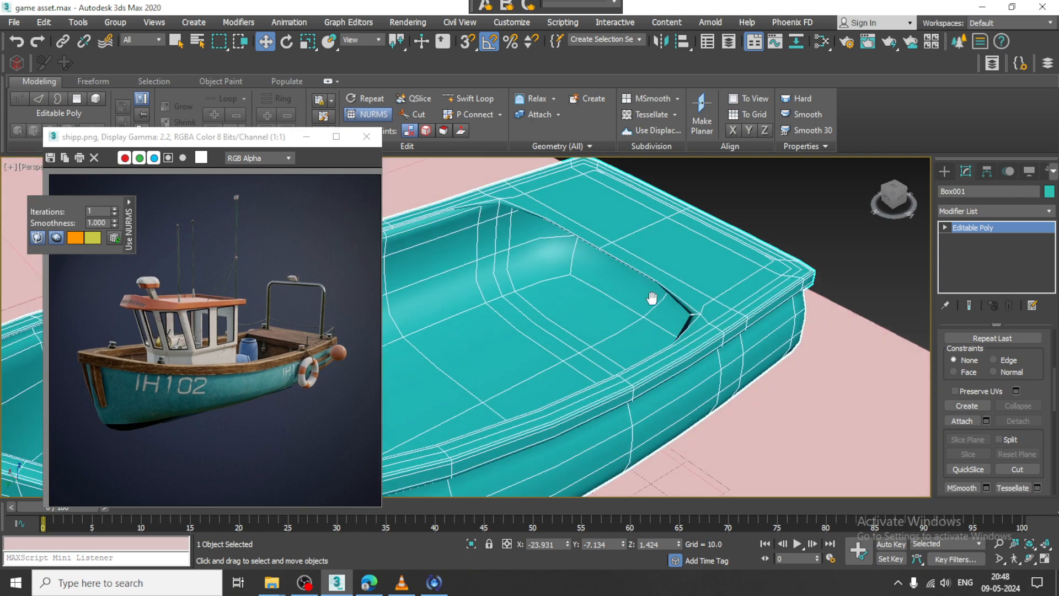
- Undo the NURMS smoothing and examine the underside corner where the stern deck's front edge meets the hull rim
key(ctrl+z)
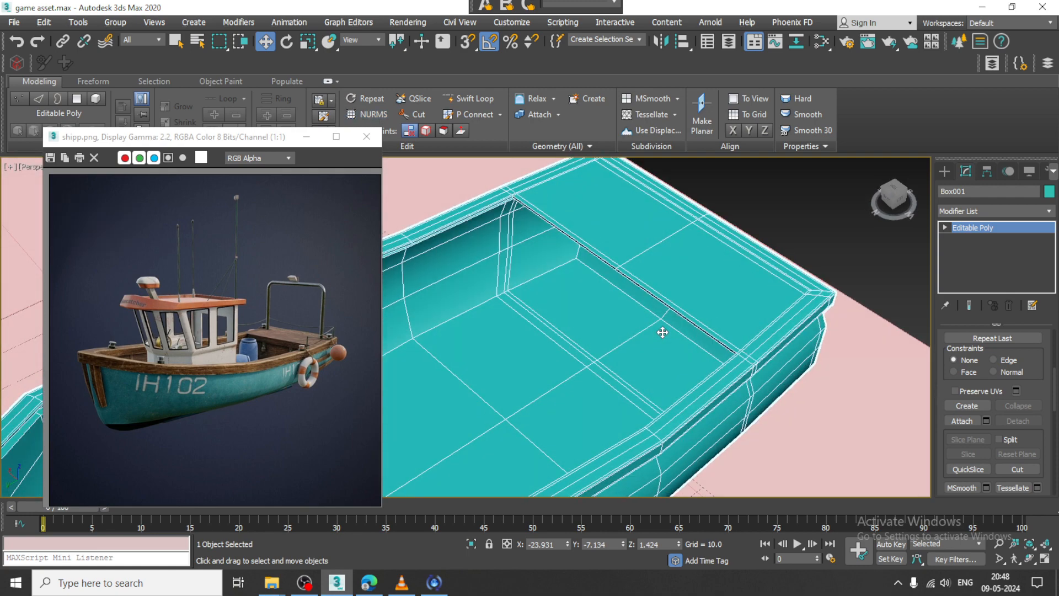
alt+middle_drag(735, 358, 686, 381)
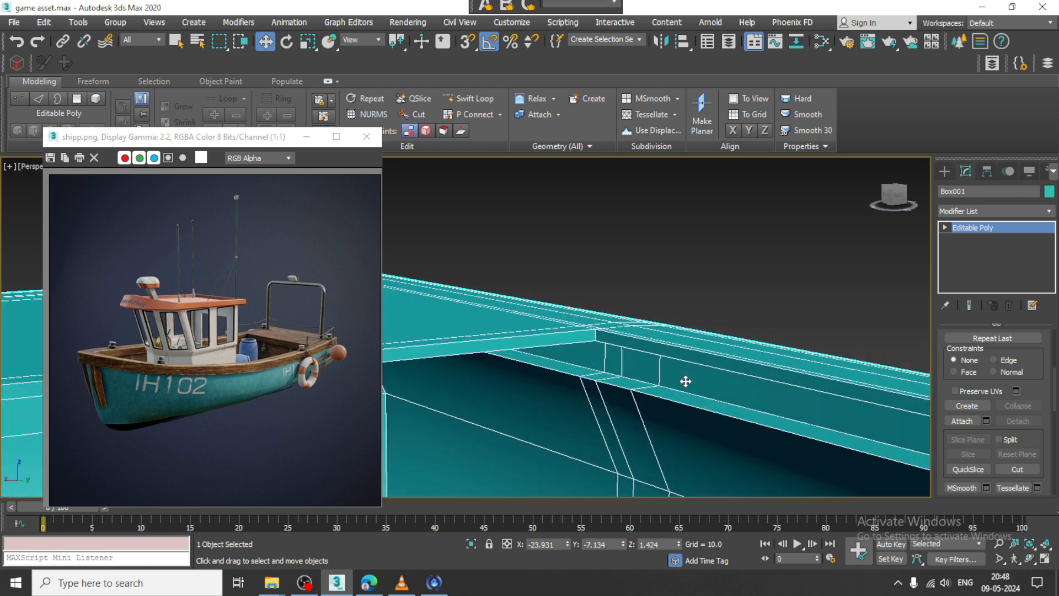
click(475, 99)
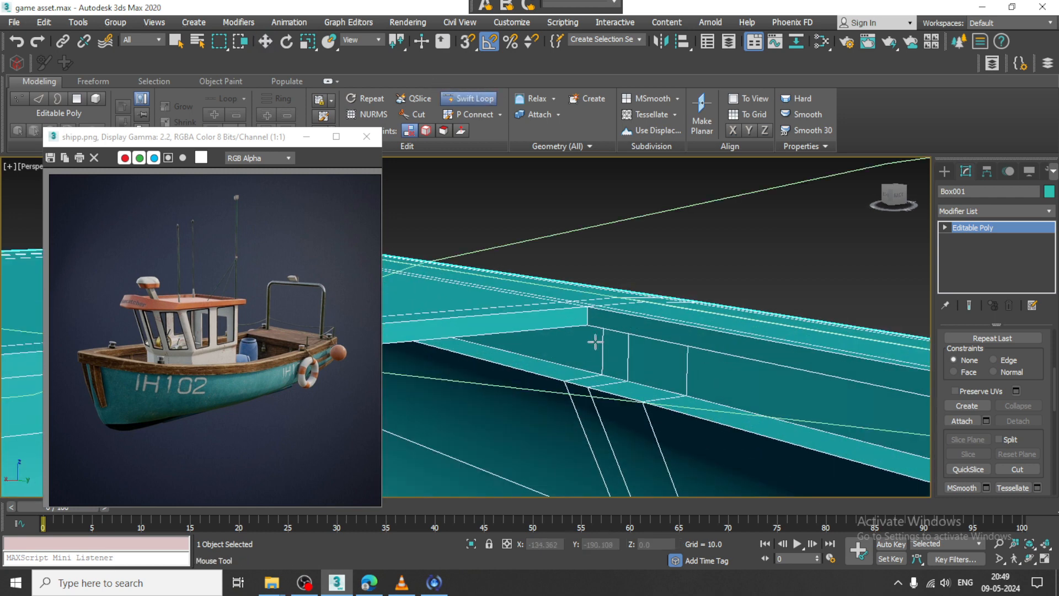
alt+middle_drag(601, 346, 631, 346)
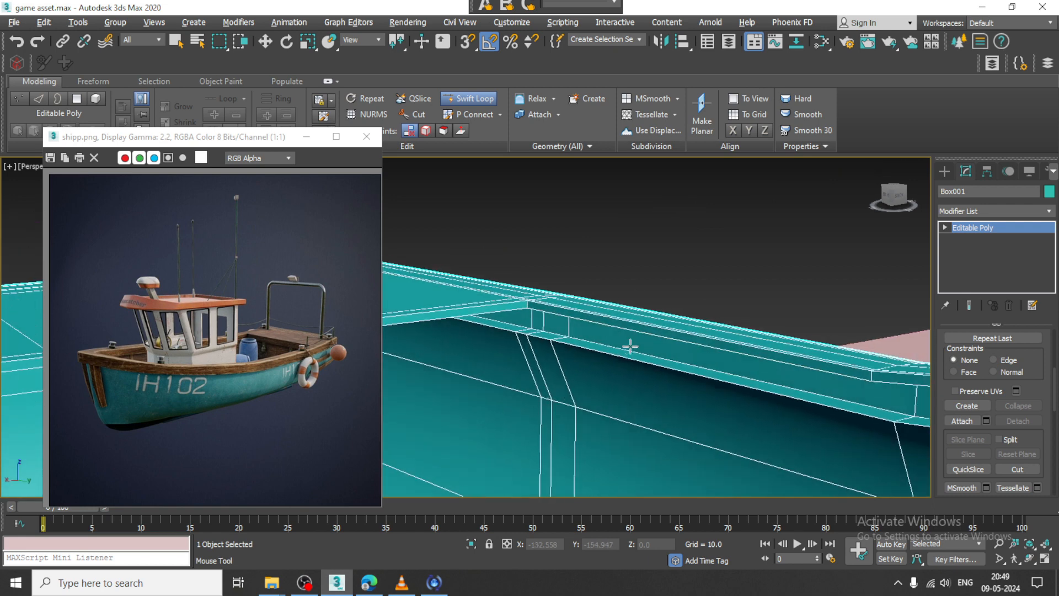
alt+middle_drag(509, 306, 519, 306)
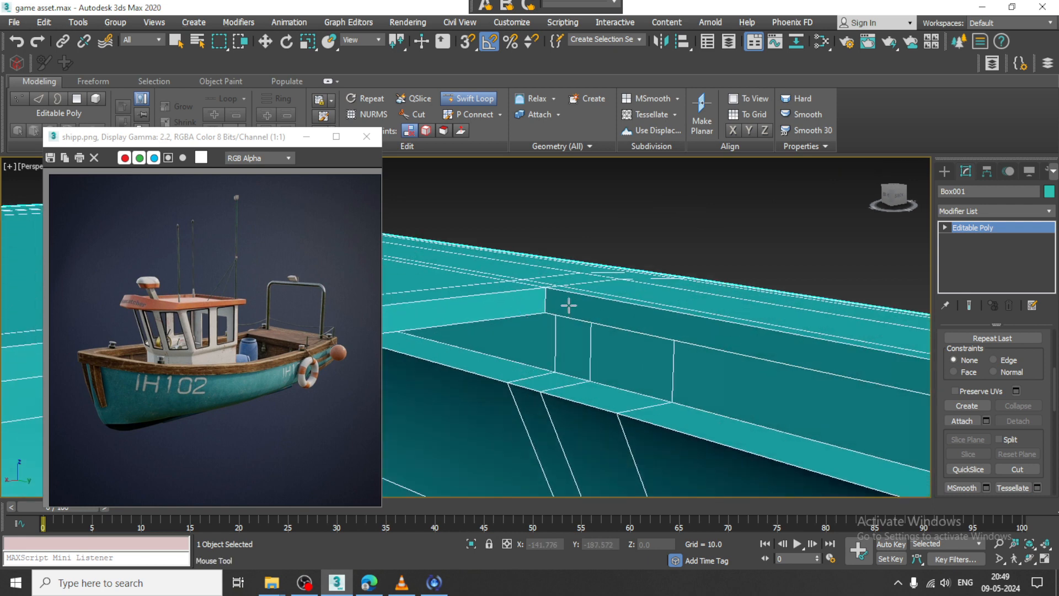
scroll(563, 317, up, 3)
alt+middle_drag(585, 341, 668, 412)
scroll(668, 404, down, 6)
scroll(672, 407, up, 4)
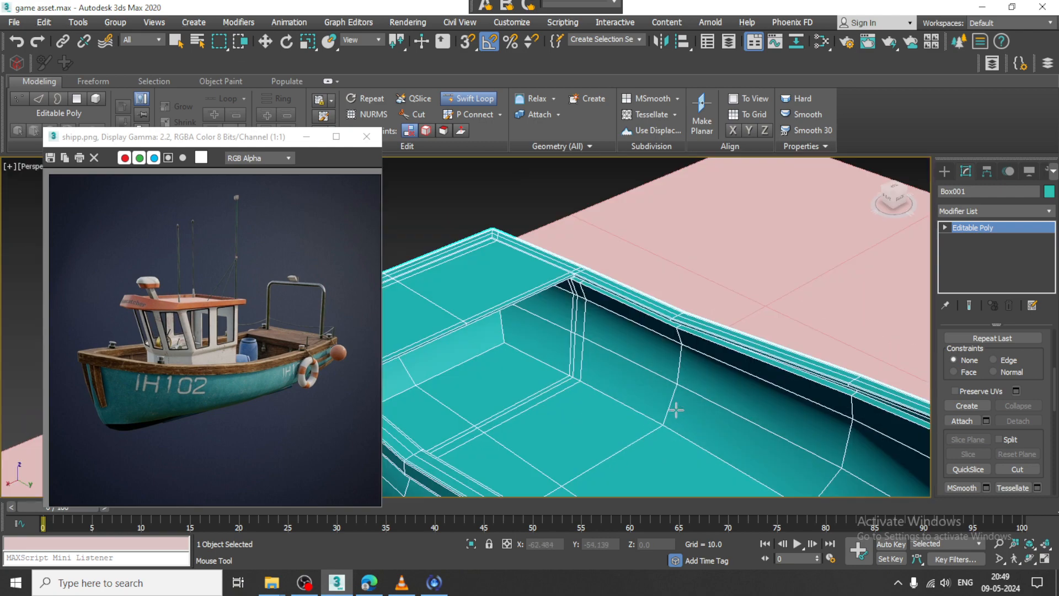
scroll(592, 376, up, 2)
scroll(583, 264, down, 3)
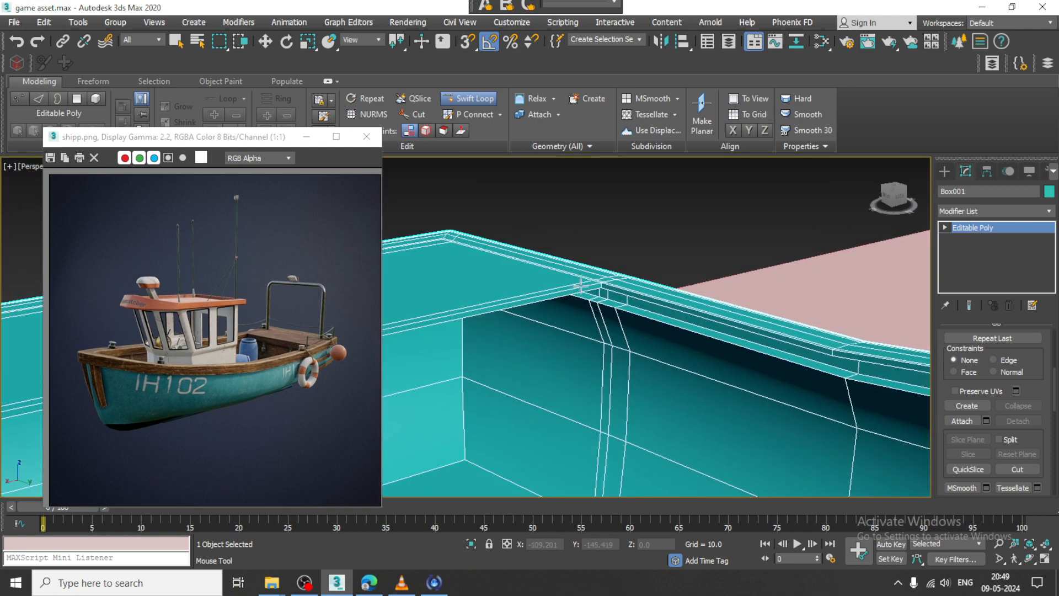
scroll(602, 289, up, 2)
right_click(601, 295)
- Connect the ring of short edges along the deck's front lip and inner rim with 2 segments and a pinch of 56
scroll(599, 296, up, 2)
key(2)
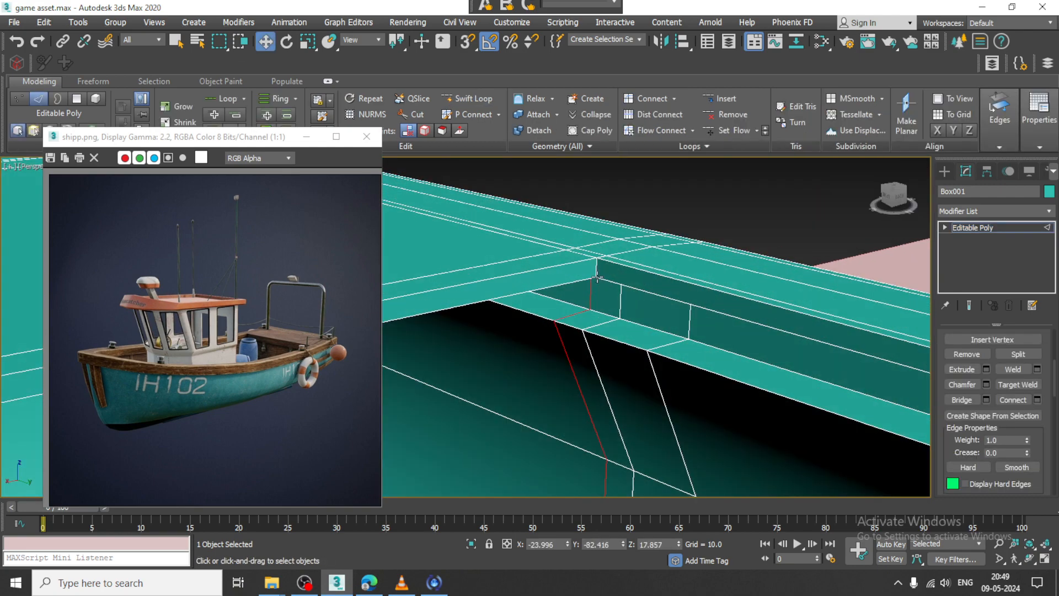
click(605, 273)
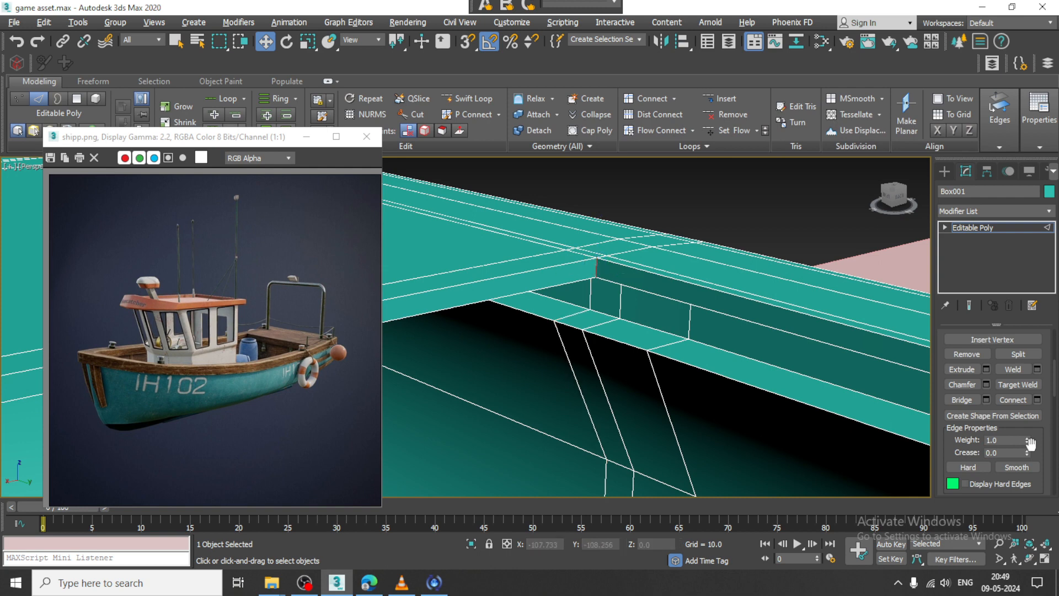
click(1037, 400)
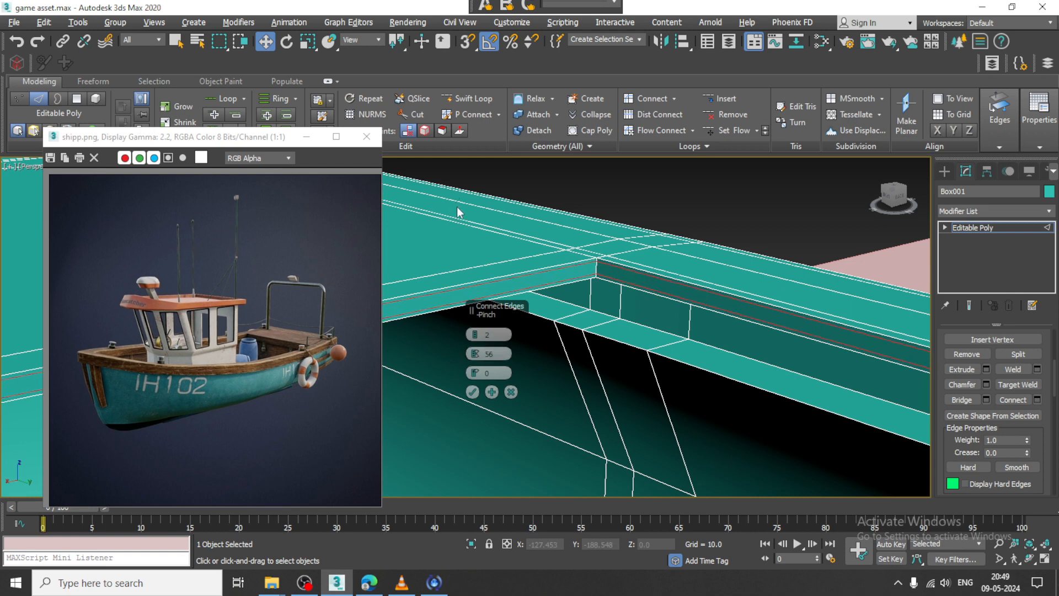
click(474, 392)
click(1008, 236)
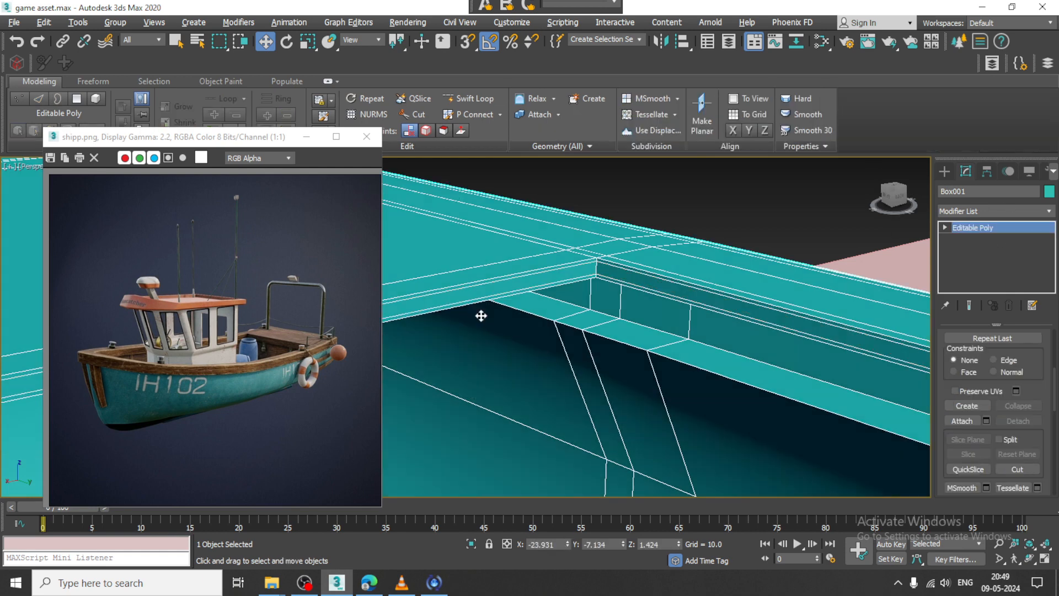
- Preview NURMS smoothing to check the stern deck's front edge and inner corners, and switch it off again
right_click(488, 260)
click(474, 128)
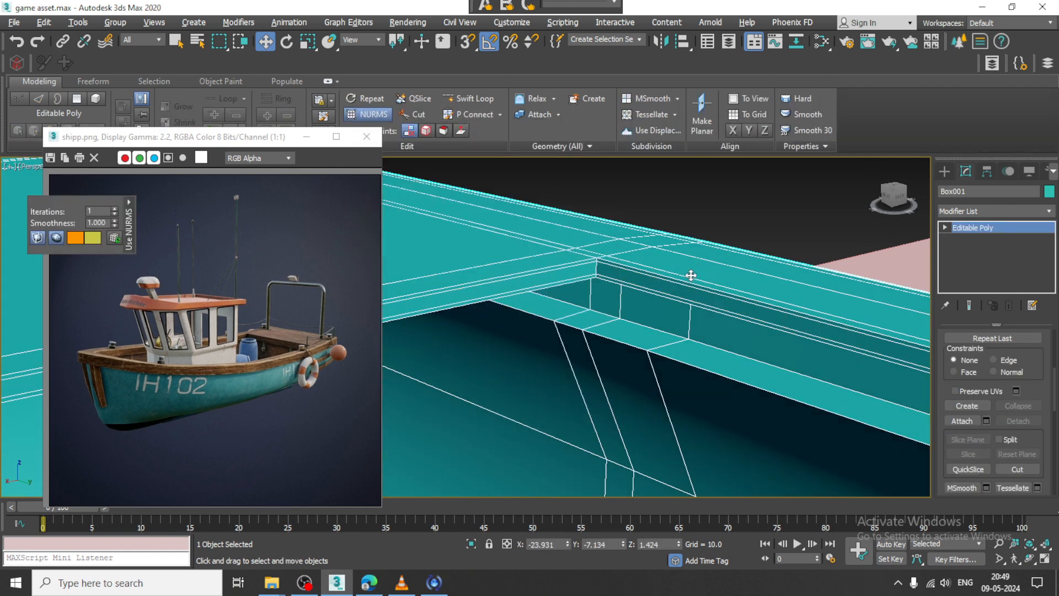
scroll(680, 294, down, 3)
alt+middle_drag(736, 345, 719, 364)
scroll(718, 364, down, 5)
middle_drag(741, 323, 741, 335)
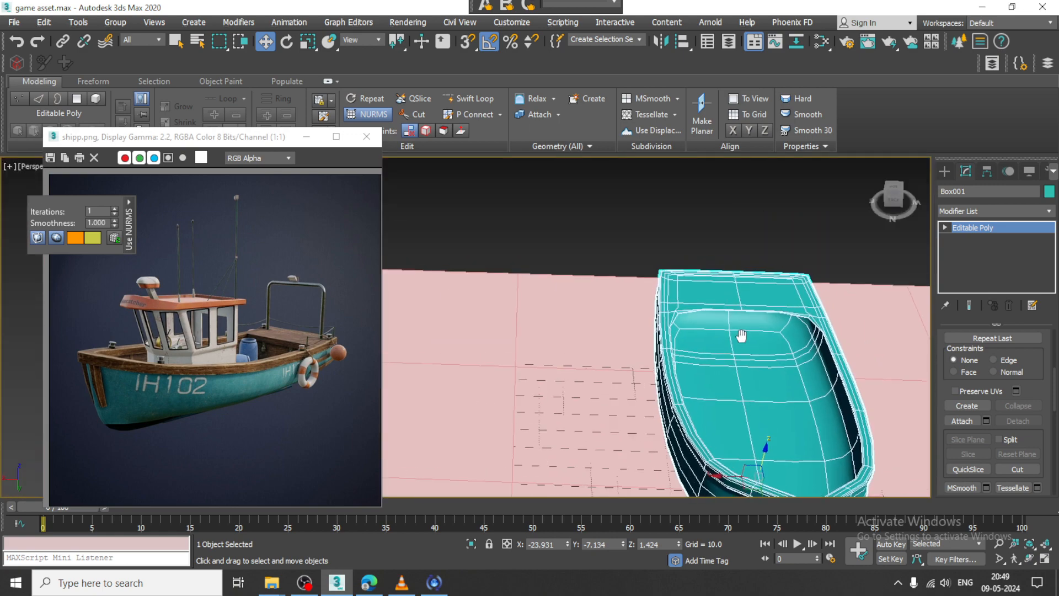
scroll(741, 335, up, 10)
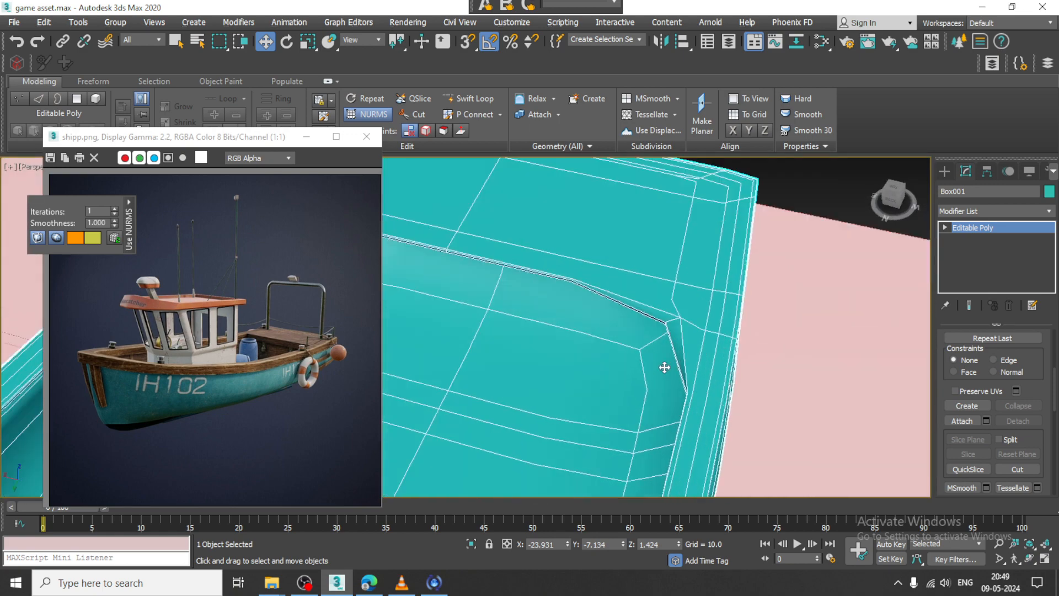
alt+middle_drag(664, 367, 698, 214)
right_click(693, 209)
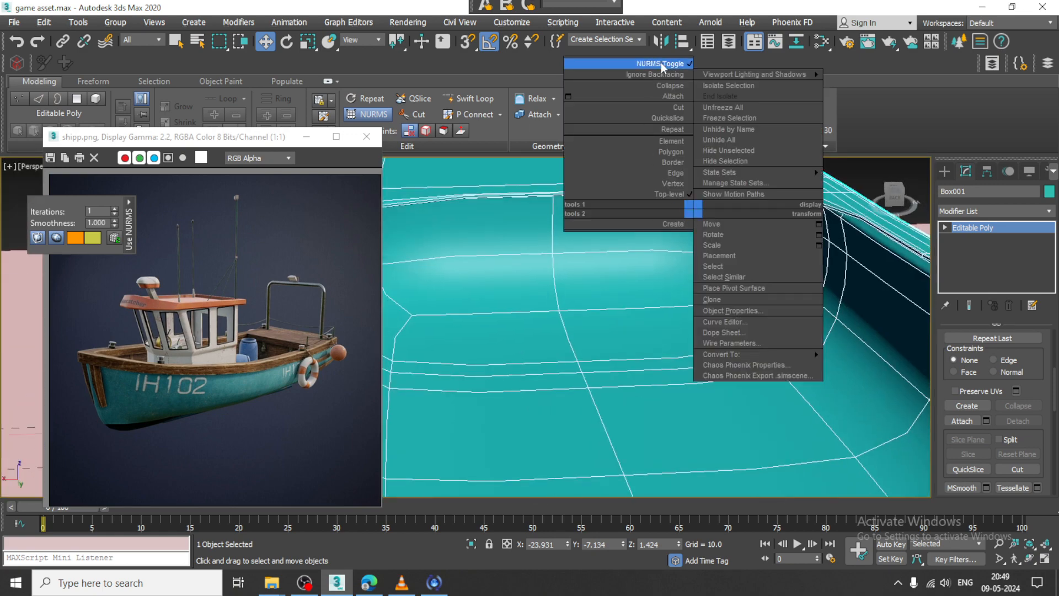
click(664, 67)
- Lengthen the hull by moving all vertices of its stern half about 6 units aft along Y
scroll(737, 289, down, 7)
alt+middle_drag(749, 292, 714, 359)
scroll(638, 371, up, 8)
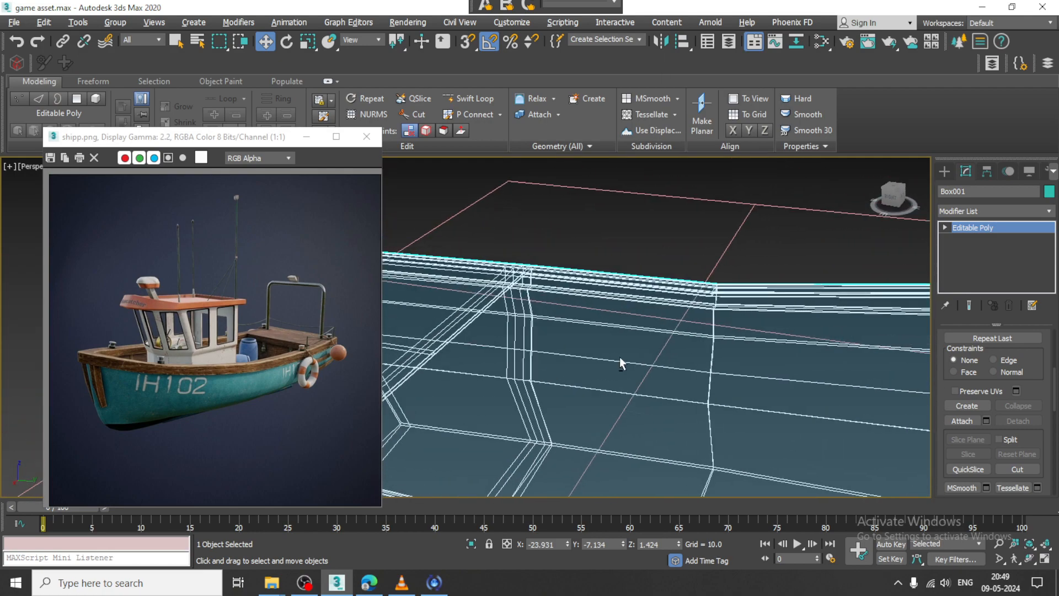
mouse_move(620, 359)
alt+middle_down()
mouse_move(660, 308)
mouse_move(679, 362)
mouse_move(848, 352)
mouse_move(616, 373)
mouse_move(650, 367)
mouse_move(735, 399)
mouse_move(734, 384)
alt+middle_up()
scroll(665, 331, down, 6)
key(F3)
scroll(615, 373, down, 5)
scroll(735, 399, up, 3)
middle_drag(734, 383, 610, 356)
key(1)
drag(571, 249, 694, 399)
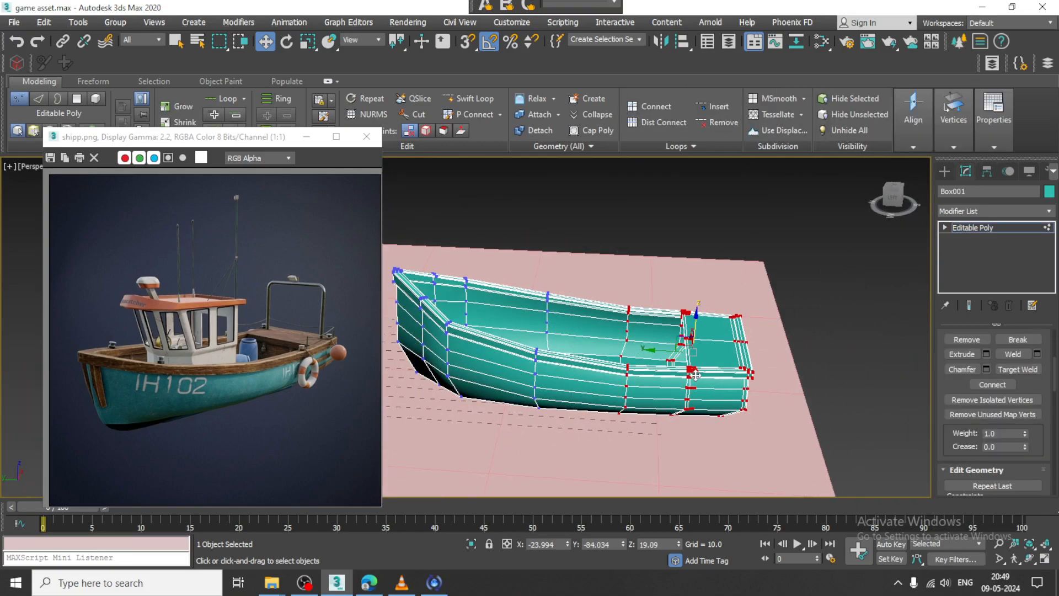
drag(658, 351, 668, 351)
alt+middle_drag(668, 351, 660, 399)
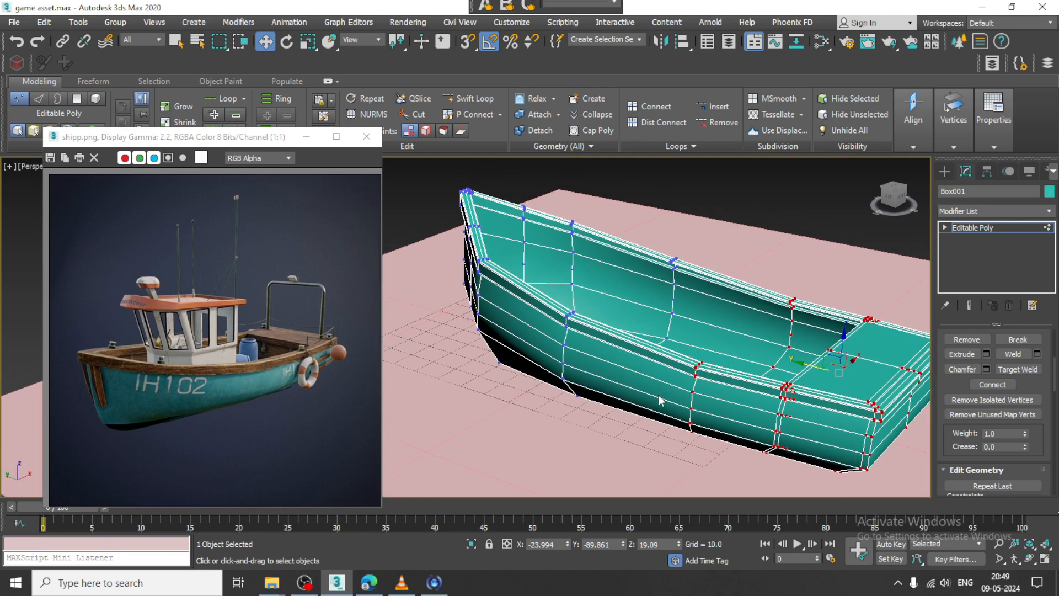
- Collapse the modeling ribbon to its headings and show the Front view full size
double_click(44, 83)
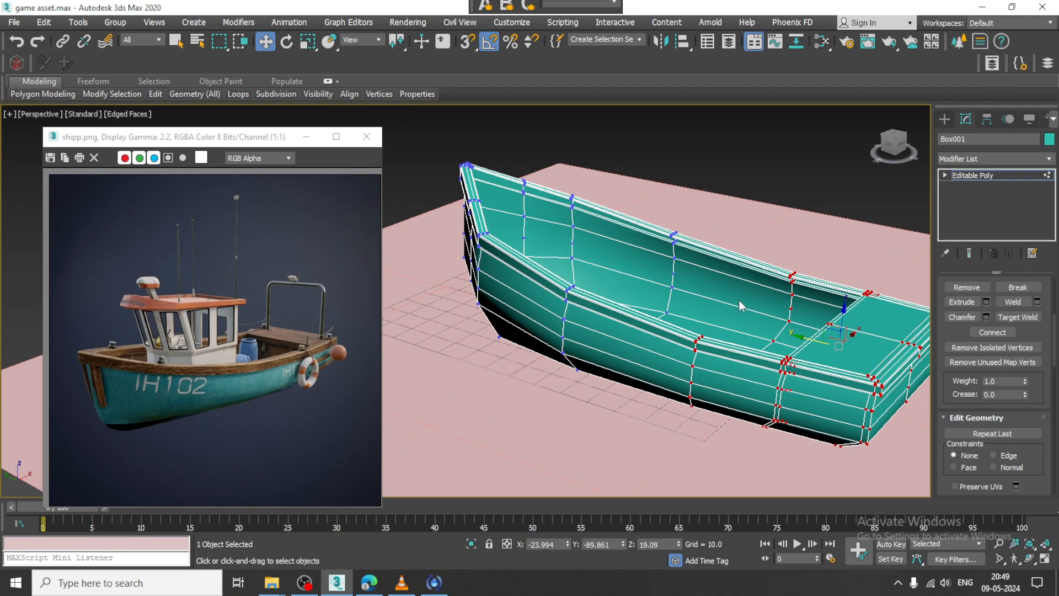
key(alt+w)
middle_drag(744, 219, 826, 364)
key(alt+w)
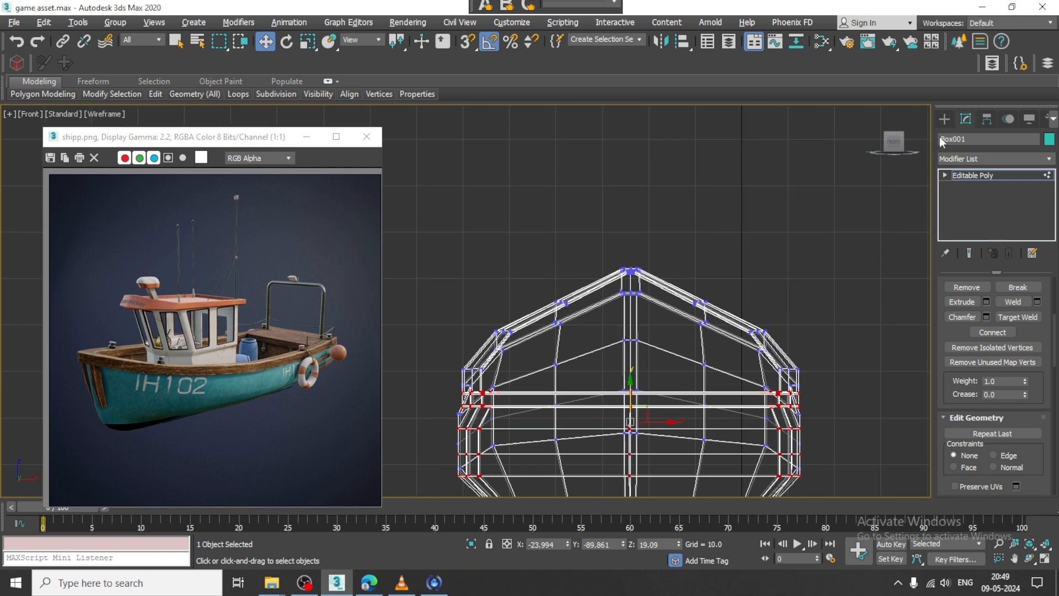
- Draw an open three-sided spline frame with the Line tool in the Front view, with two uprights joined across the top
click(944, 118)
click(960, 136)
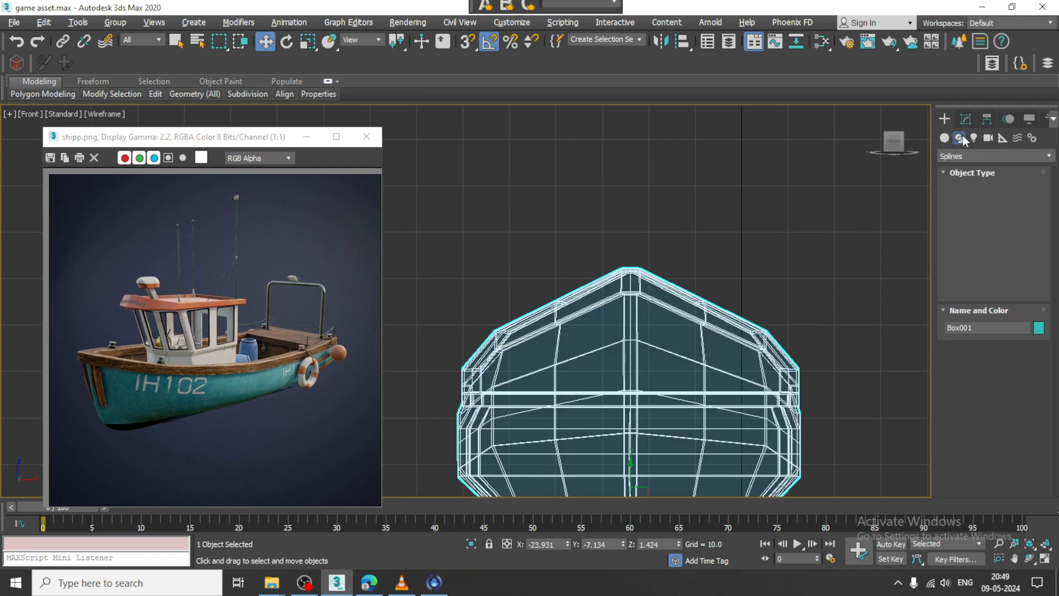
click(968, 209)
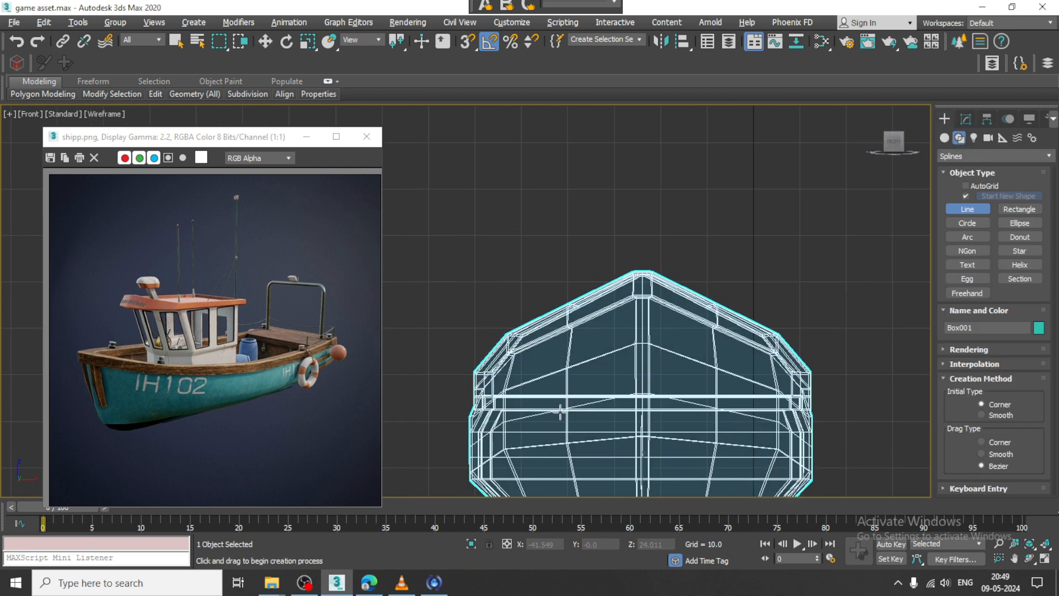
click(552, 408)
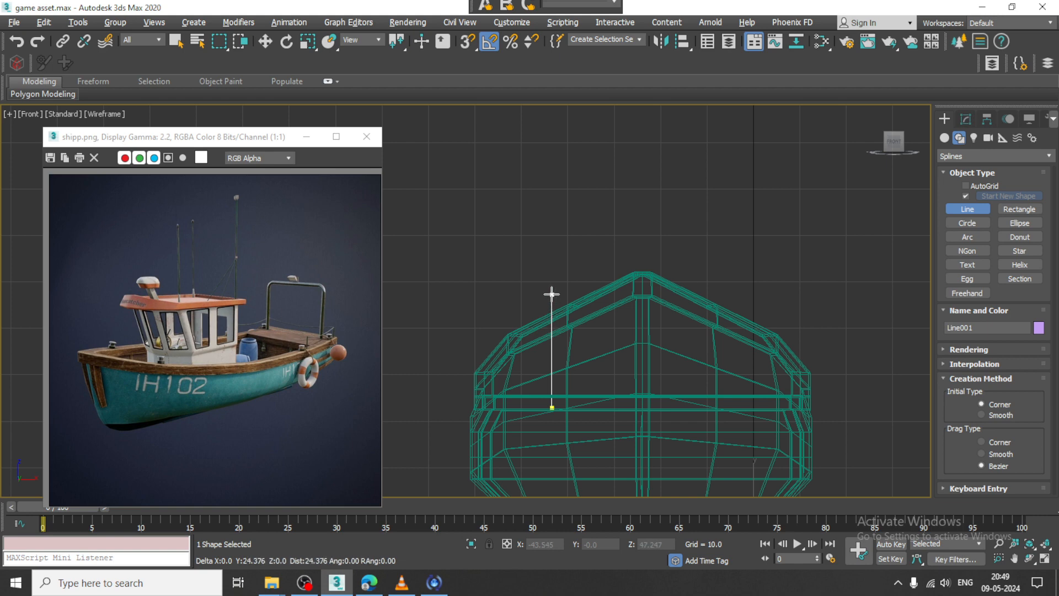
click(553, 278)
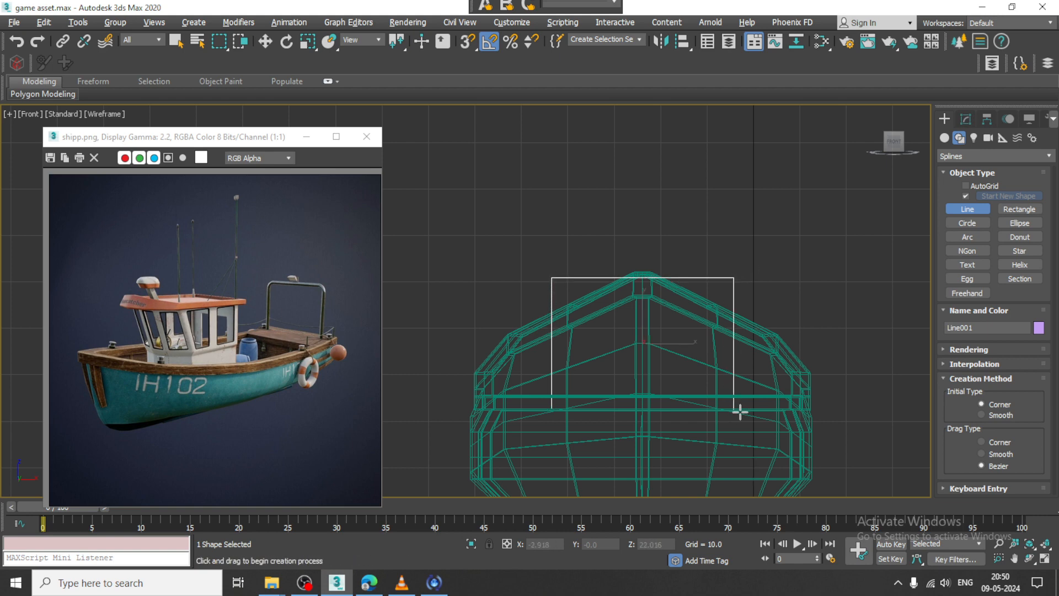
right_click(741, 412)
- Move the spline frame along Y to about -100.8 in the Perspective view so it stands over the stern deck
key(alt+w)
scroll(741, 386, down, 3)
key(alt+w)
scroll(740, 378, up, 5)
alt+middle_drag(679, 375, 712, 356)
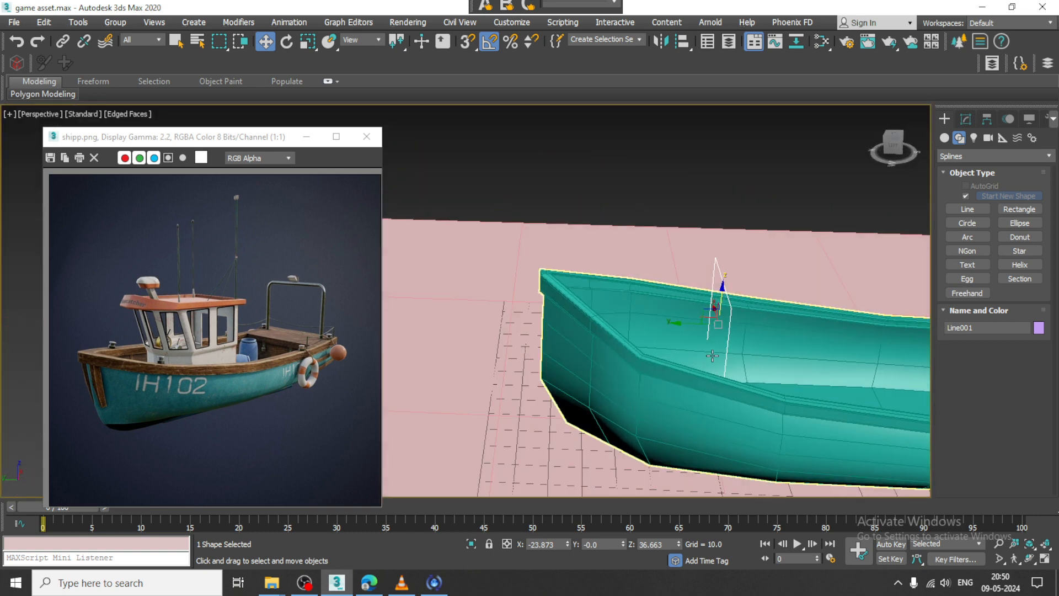
scroll(712, 356, down, 4)
drag(553, 338, 796, 350)
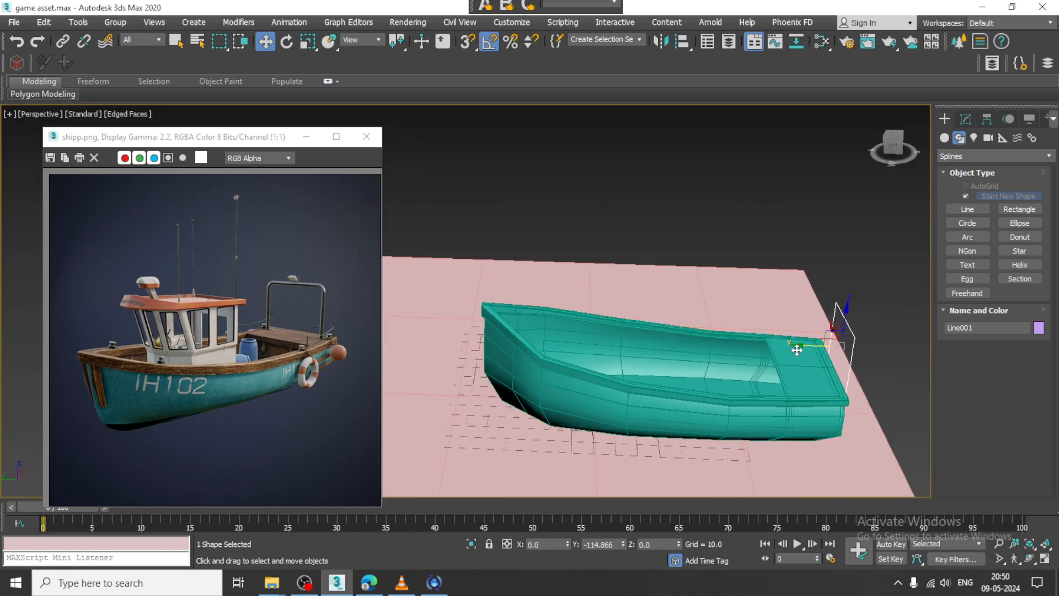
scroll(770, 353, up, 5)
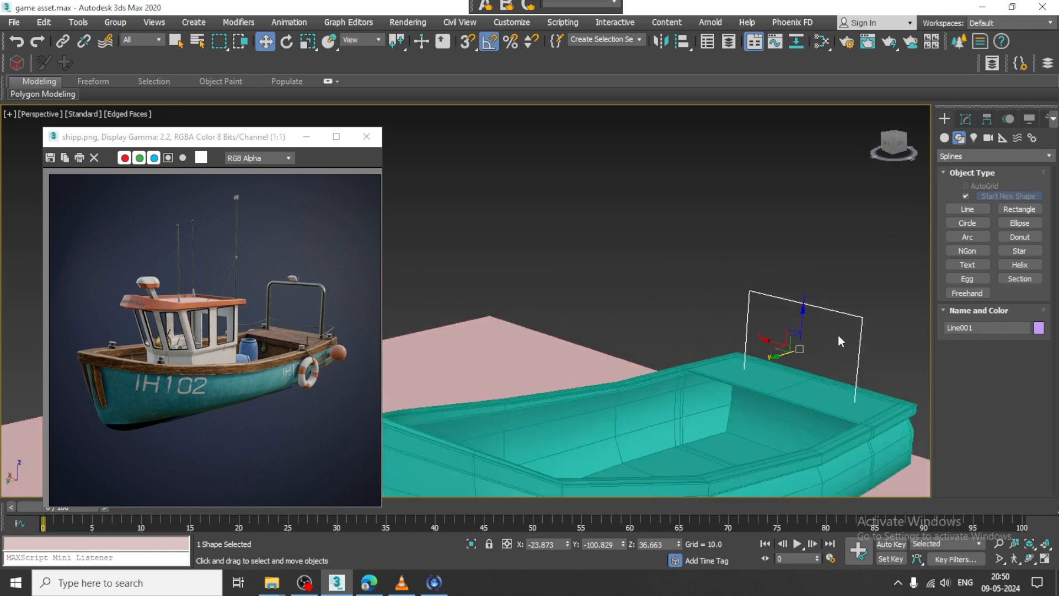
- Scale the spline frame uniformly to about 111 percent and raise its two top vertices slightly
key(r)
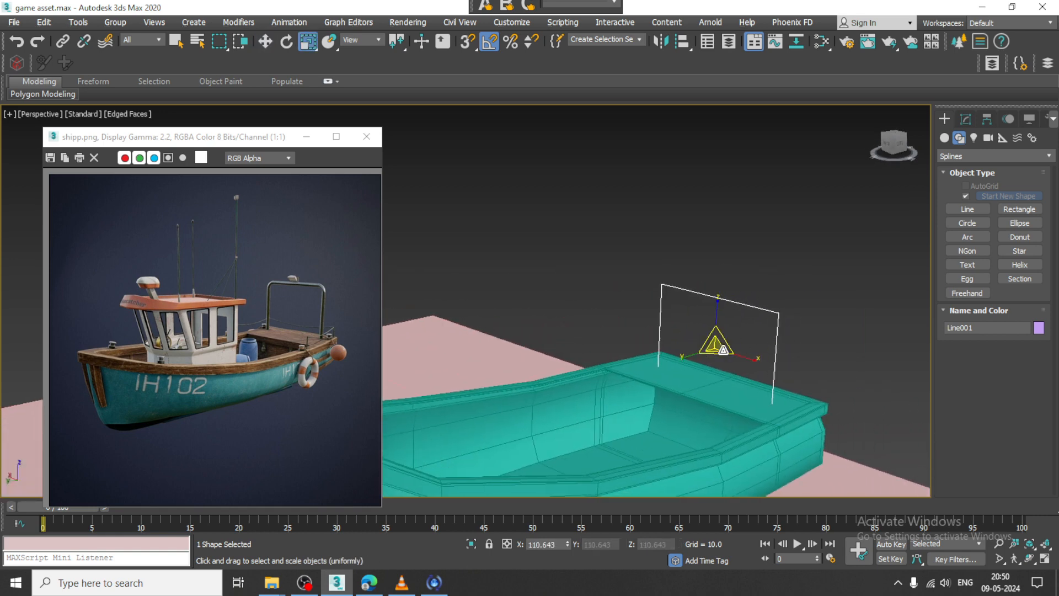
key(1)
drag(612, 239, 862, 333)
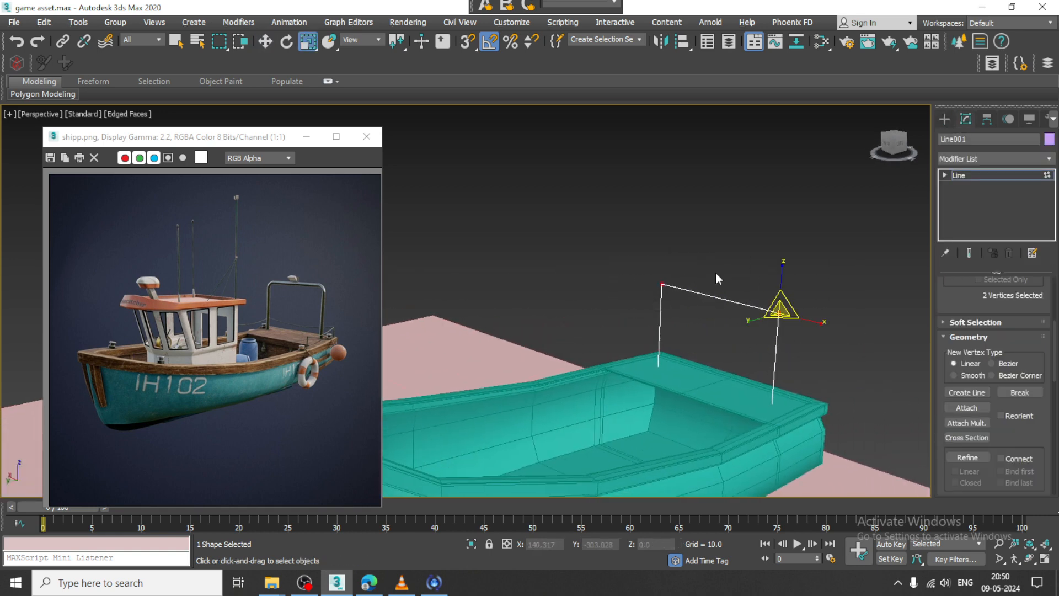
key(w)
drag(784, 283, 783, 263)
alt+middle_drag(759, 307, 878, 336)
- Try rounding the spline frame's top corners with Fillet
drag(1020, 439, 1024, 253)
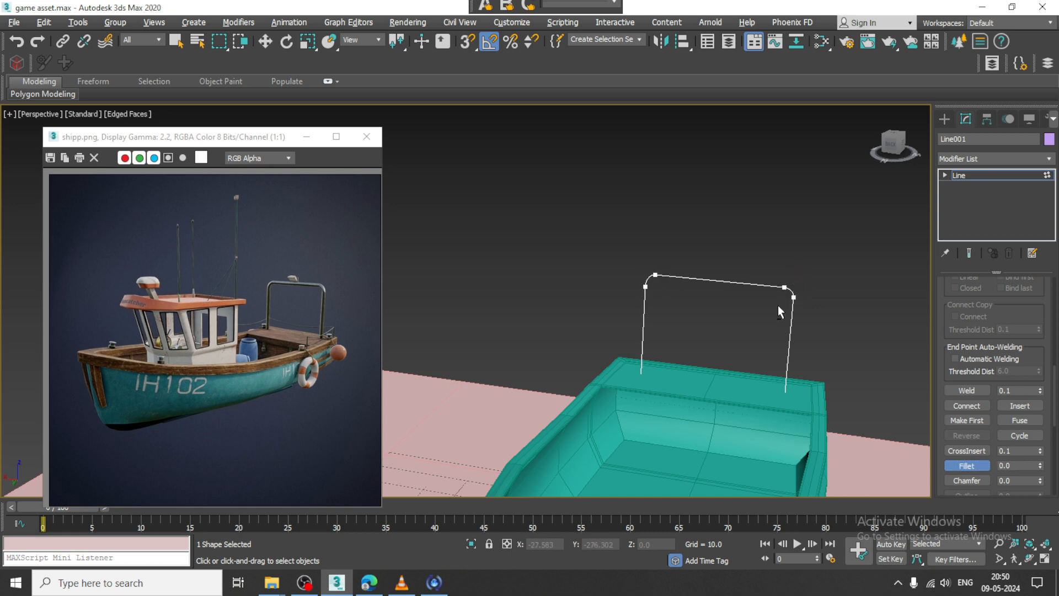
mouse_move(778, 305)
alt+middle_down()
mouse_move(786, 286)
mouse_move(779, 309)
alt+middle_up()
scroll(779, 309, up, 4)
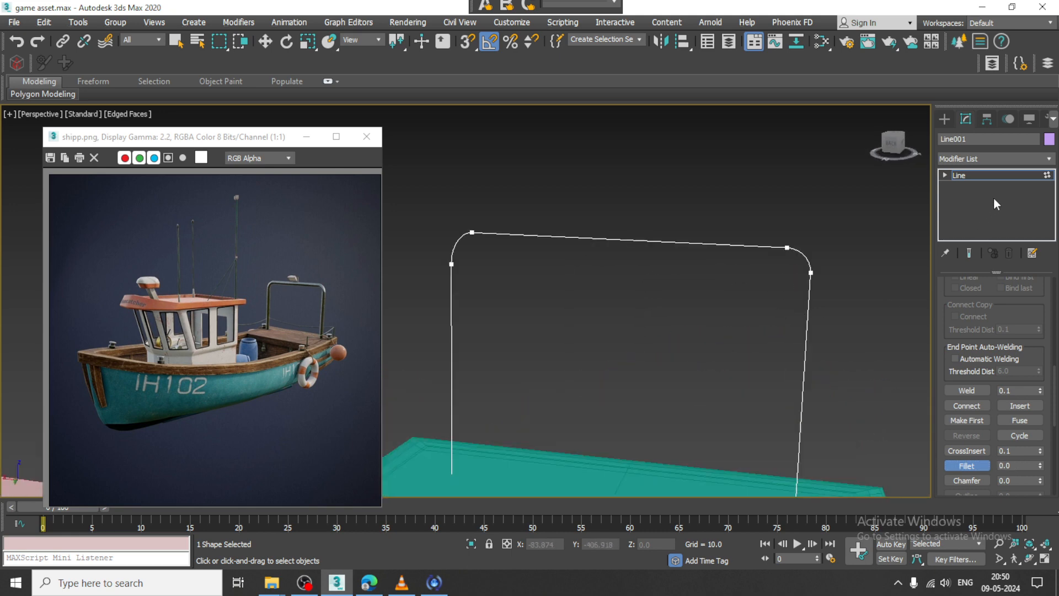
click(989, 176)
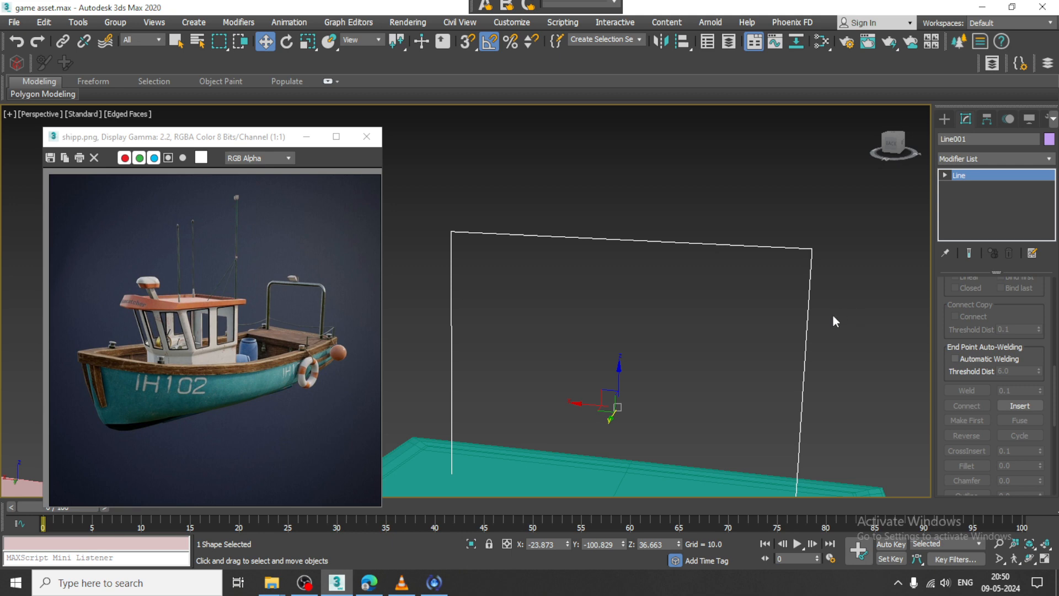
key(1)
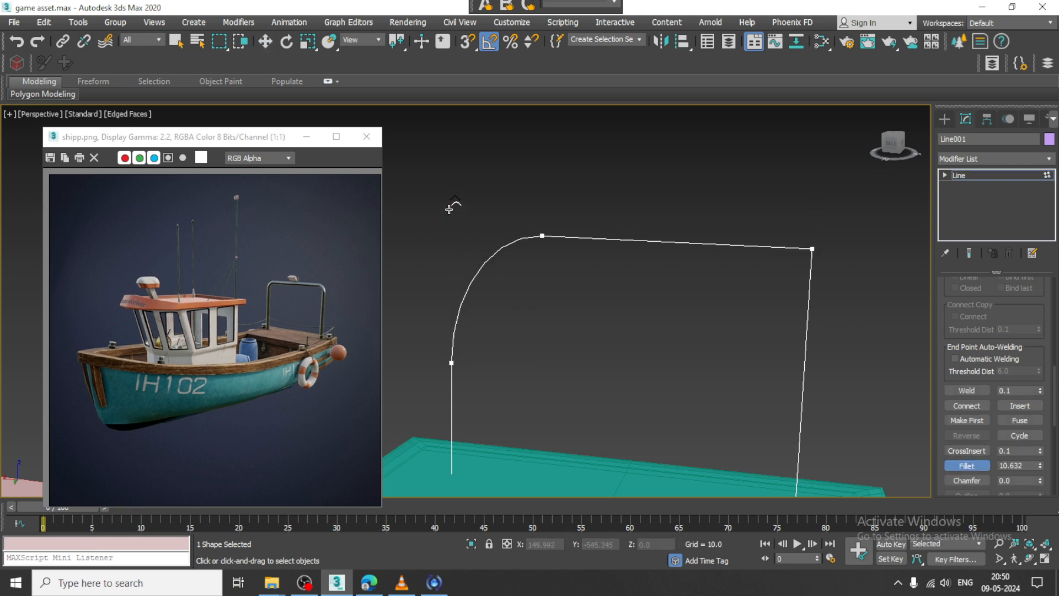
click(992, 174)
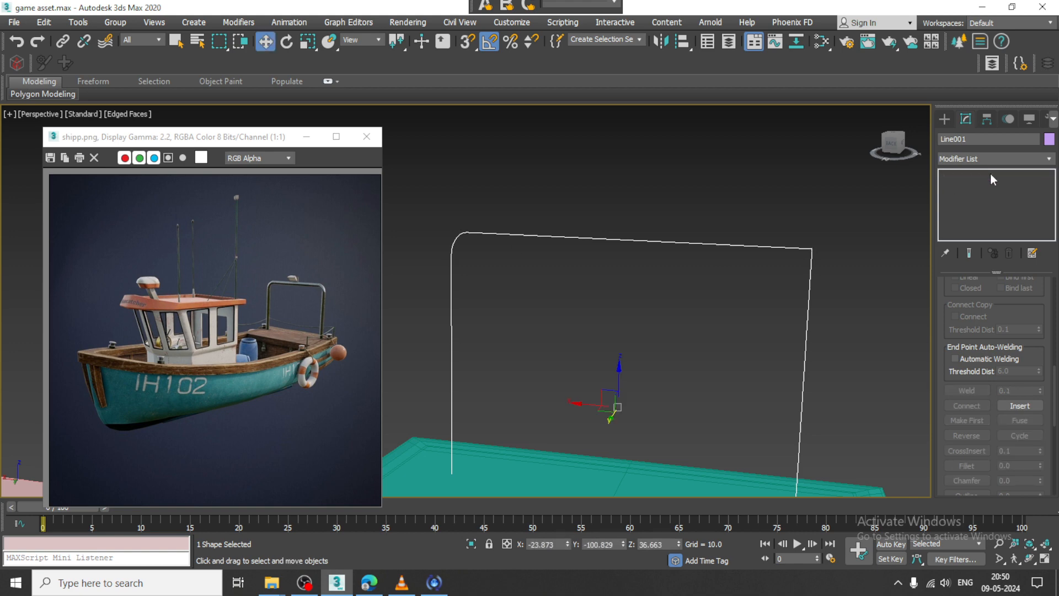
- Delete the spline frame and return to the spline creation tools
key(Delete)
click(945, 119)
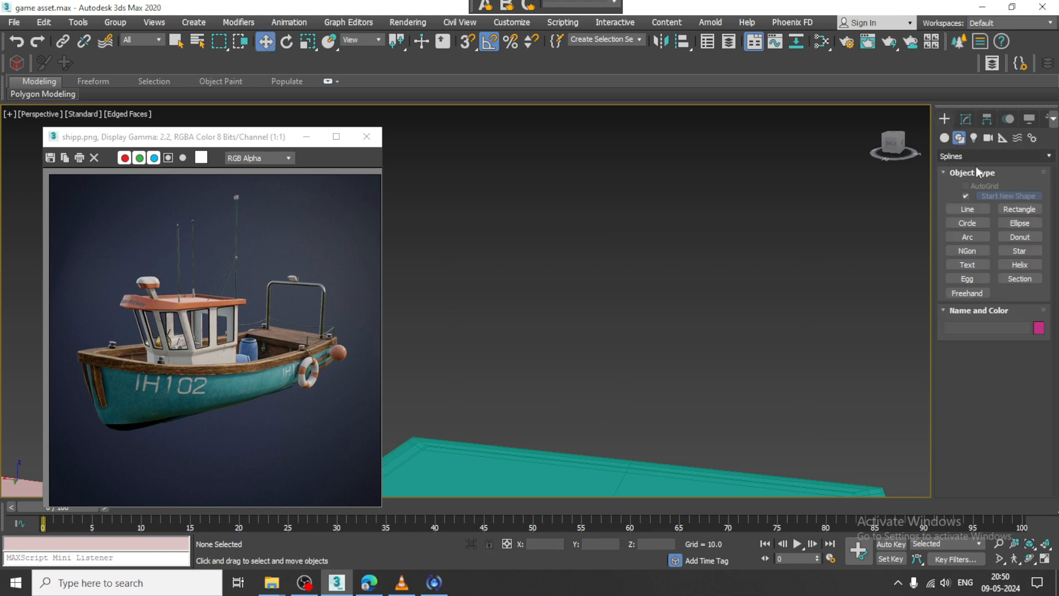
- Draw a rectangle about 38 long by 44 wide over the hull in the Front view
click(1019, 209)
key(alt+w)
key(alt+w)
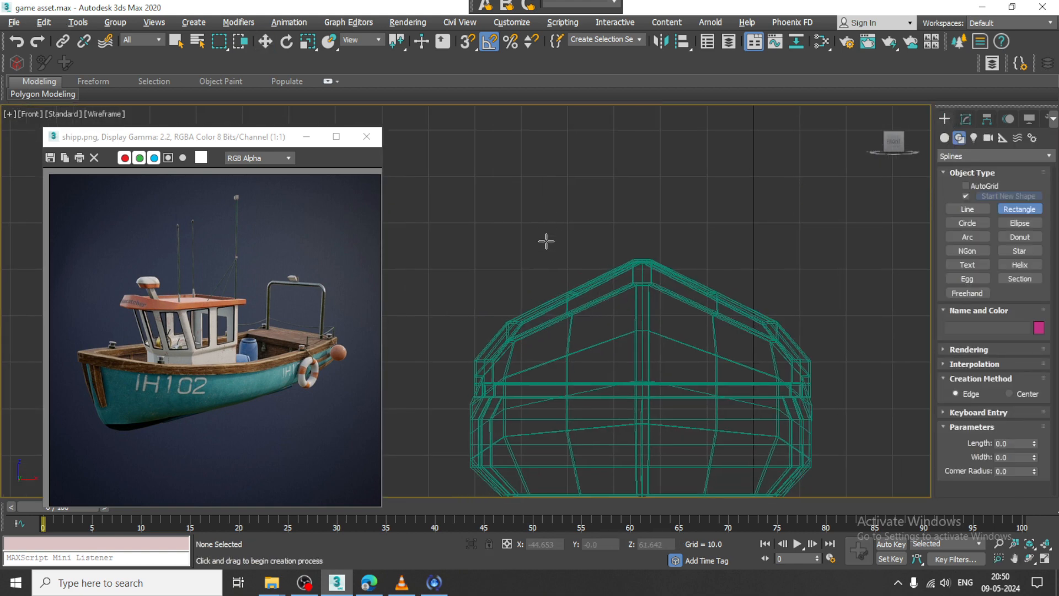
mouse_move(544, 221)
mouse_down()
mouse_move(757, 393)
mouse_move(752, 402)
mouse_up()
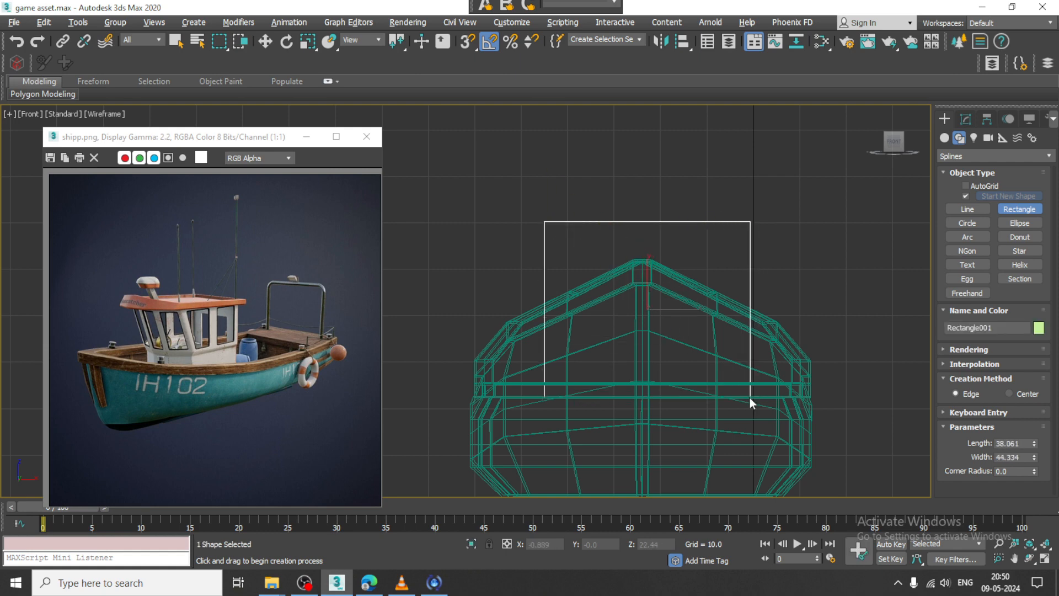
- Move the rectangle along Y to about -101.6 over the stern deck and raise it to Z about 43.4
key(w)
key(alt+w)
key(alt+w)
middle_drag(772, 413, 669, 384)
scroll(761, 409, down, 5)
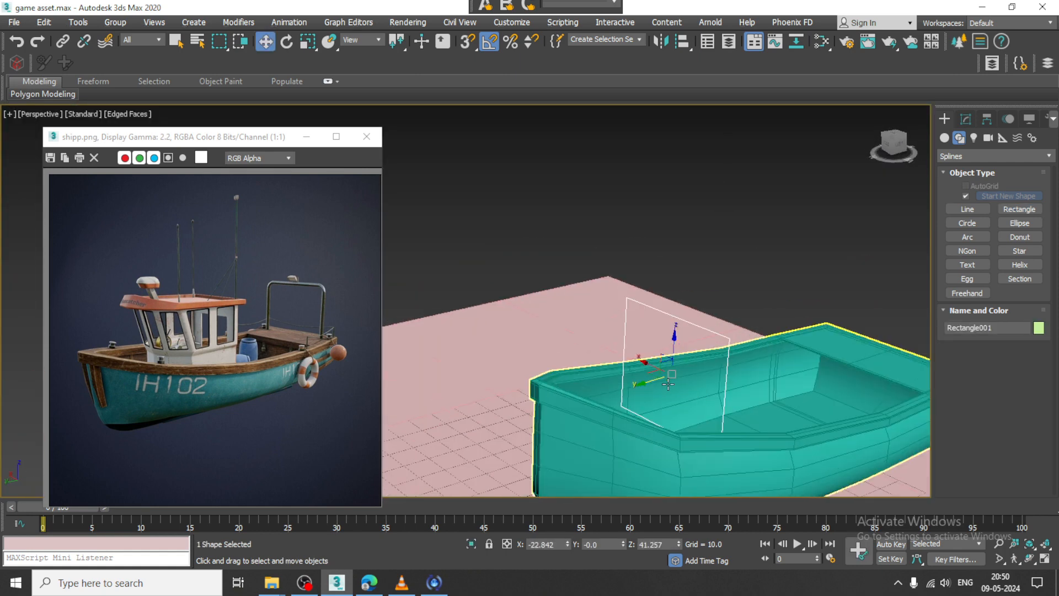
drag(647, 384, 852, 352)
alt+middle_drag(852, 352, 708, 333)
scroll(689, 335, up, 3)
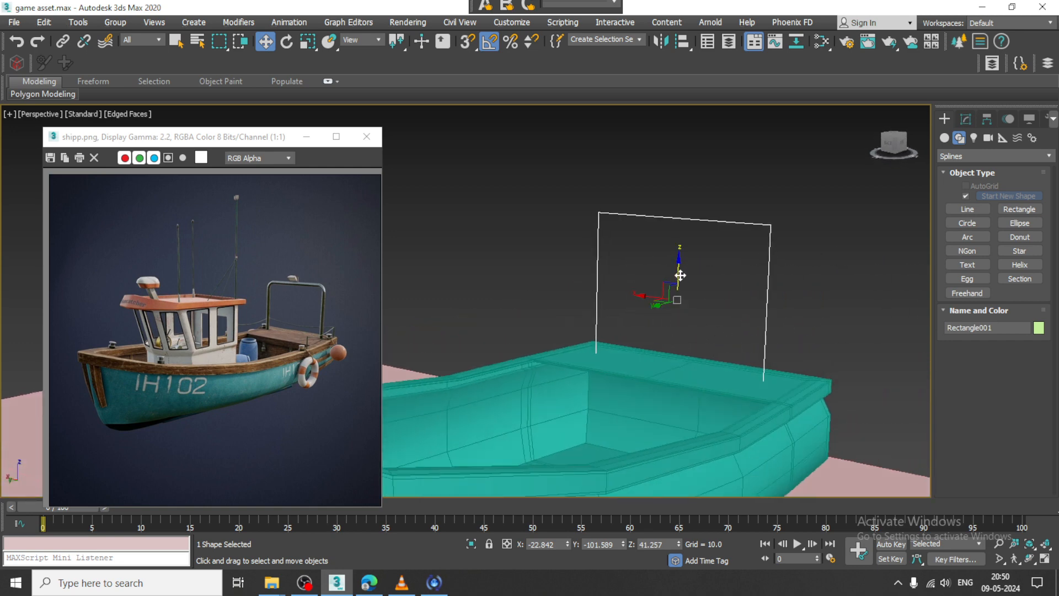
mouse_move(678, 276)
mouse_down()
mouse_move(686, 249)
mouse_move(691, 271)
mouse_up()
- Convert the rectangle to an editable spline and delete its bottom segment
right_click(784, 255)
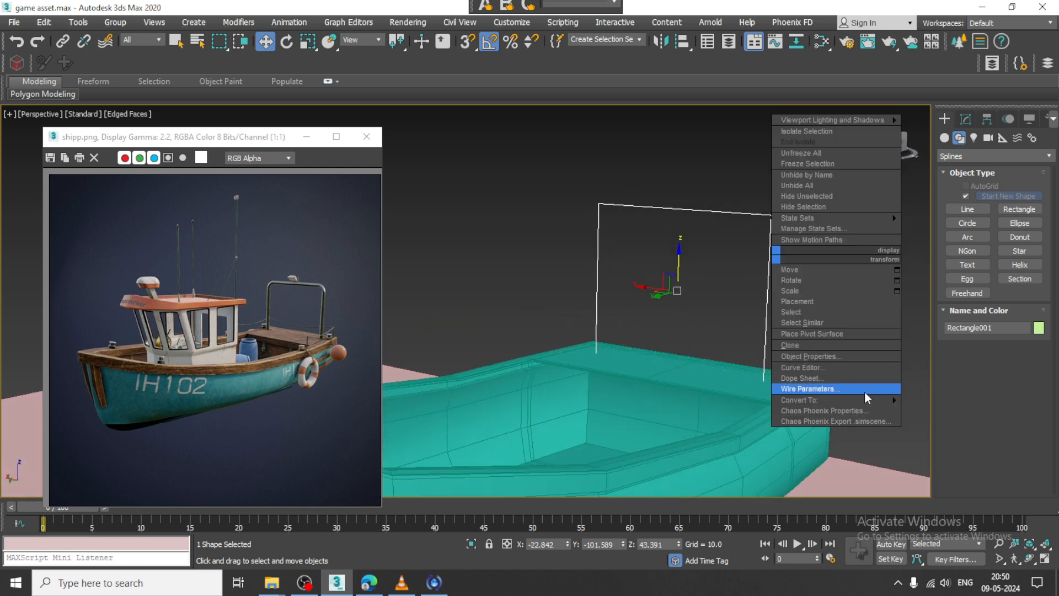
mouse_move(880, 402)
click(970, 400)
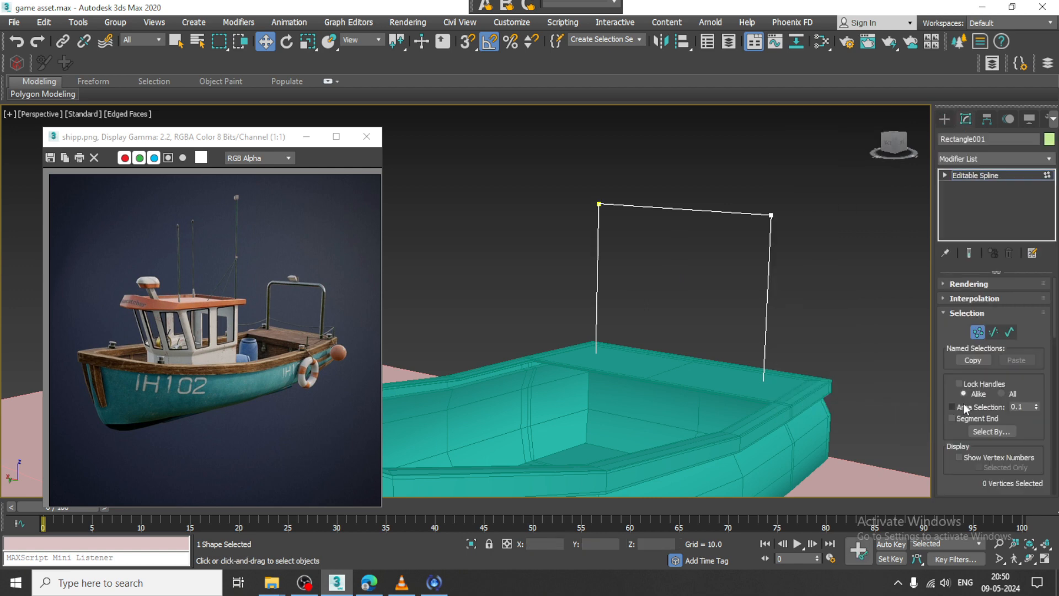
key(F3)
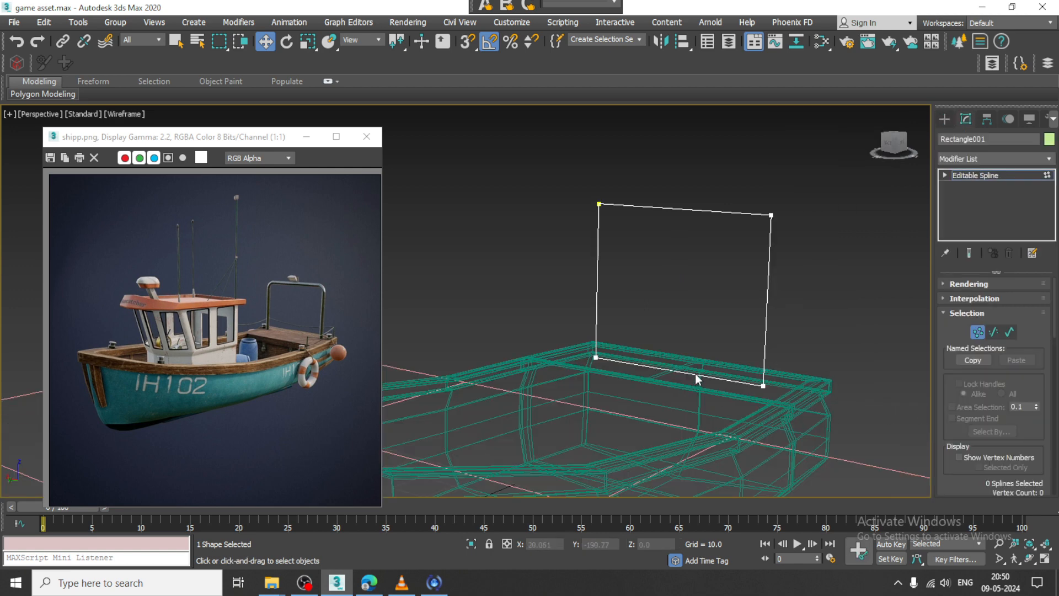
key(2)
click(696, 374)
key(Delete)
middle_drag(705, 331, 713, 349)
- Round the two top corners of the open spline frame with Fillet
key(1)
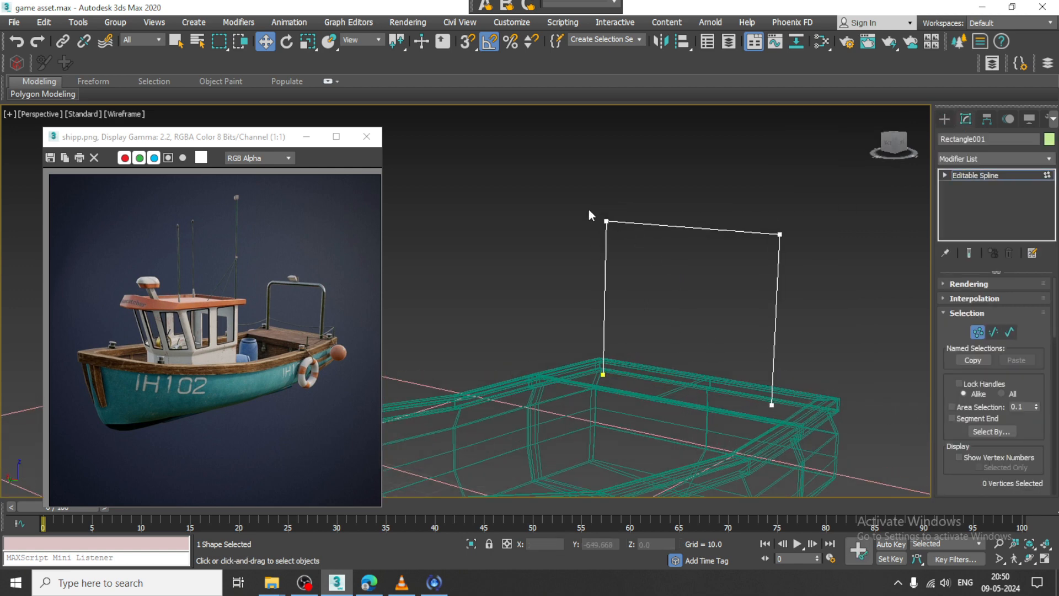
scroll(978, 473, down, 5)
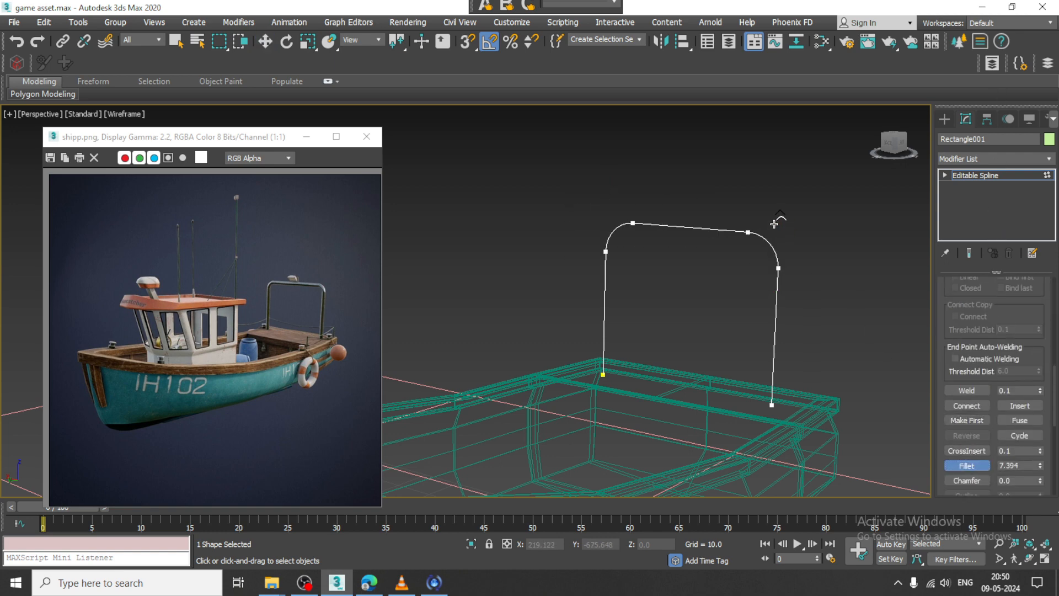
alt+middle_drag(752, 245, 781, 243)
key(w)
click(1025, 178)
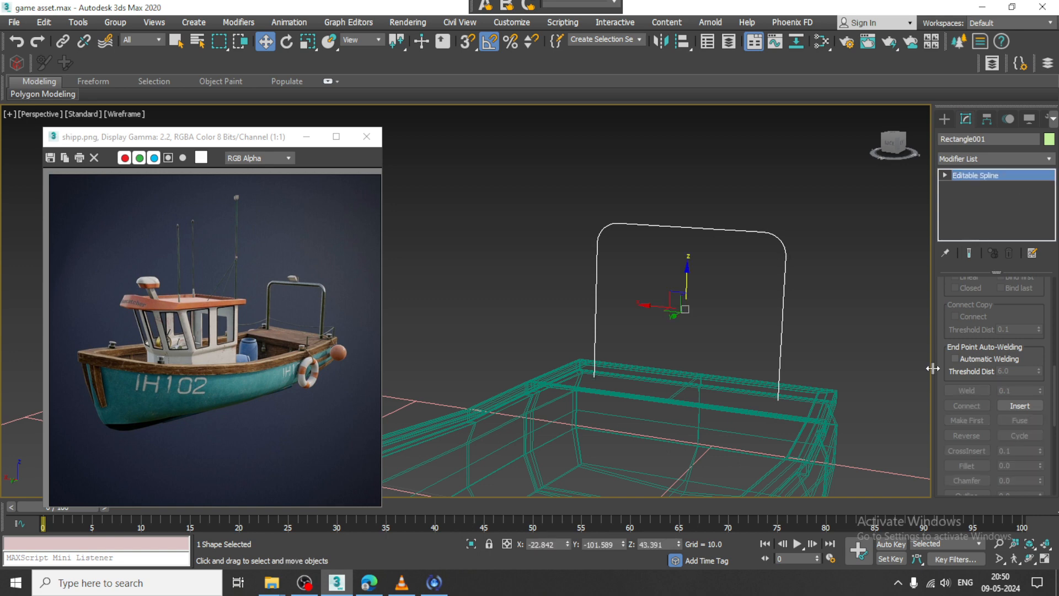
- Enable the spline frame's rendering in the viewport so it displays as a radial tube, in shaded view
drag(940, 300, 940, 489)
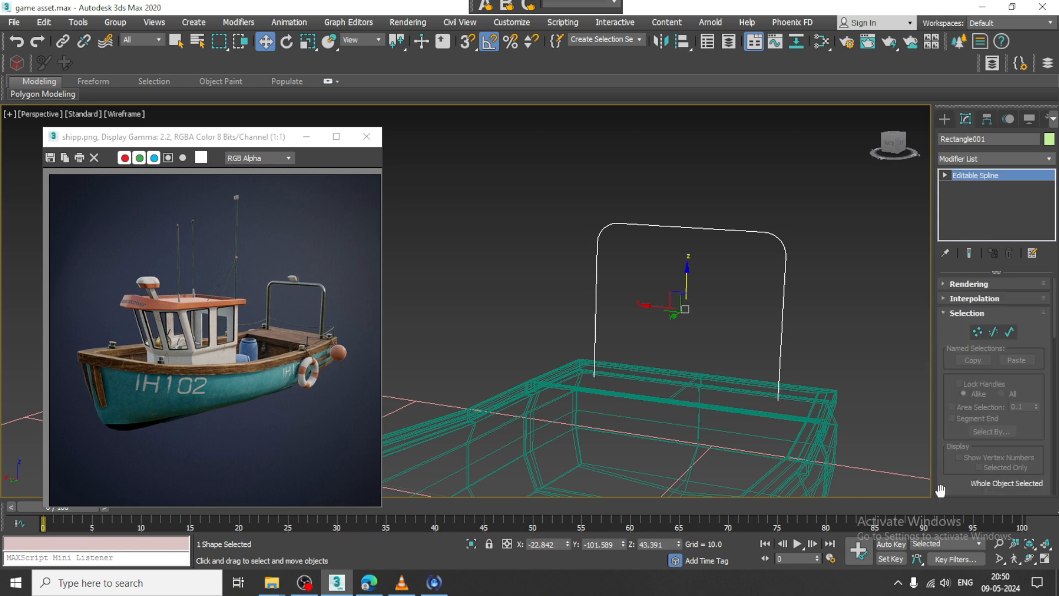
click(953, 283)
drag(956, 303, 955, 349)
click(951, 308)
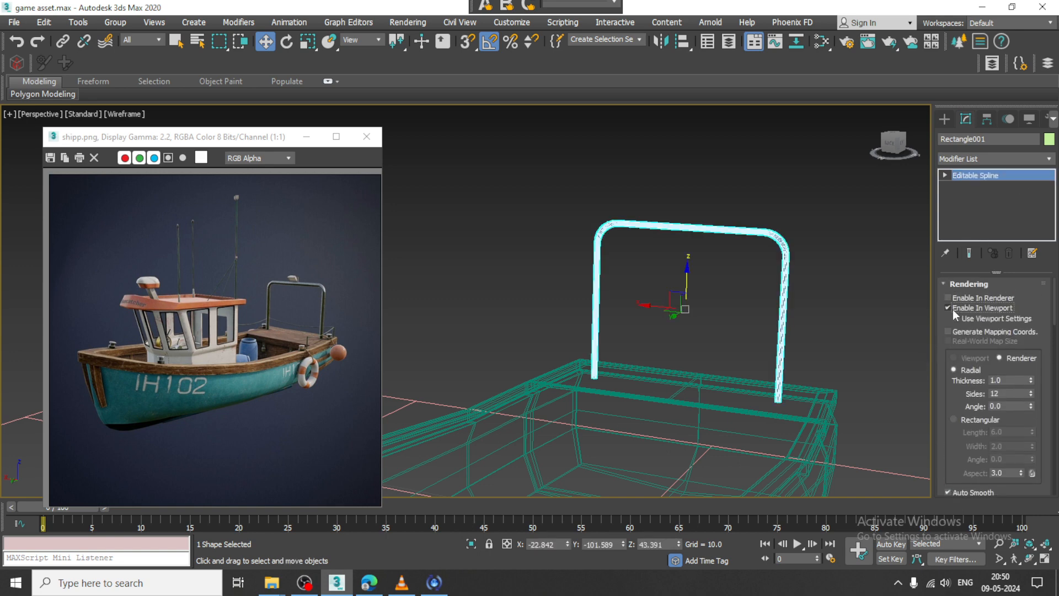
key(F3)
alt+middle_drag(767, 320, 818, 336)
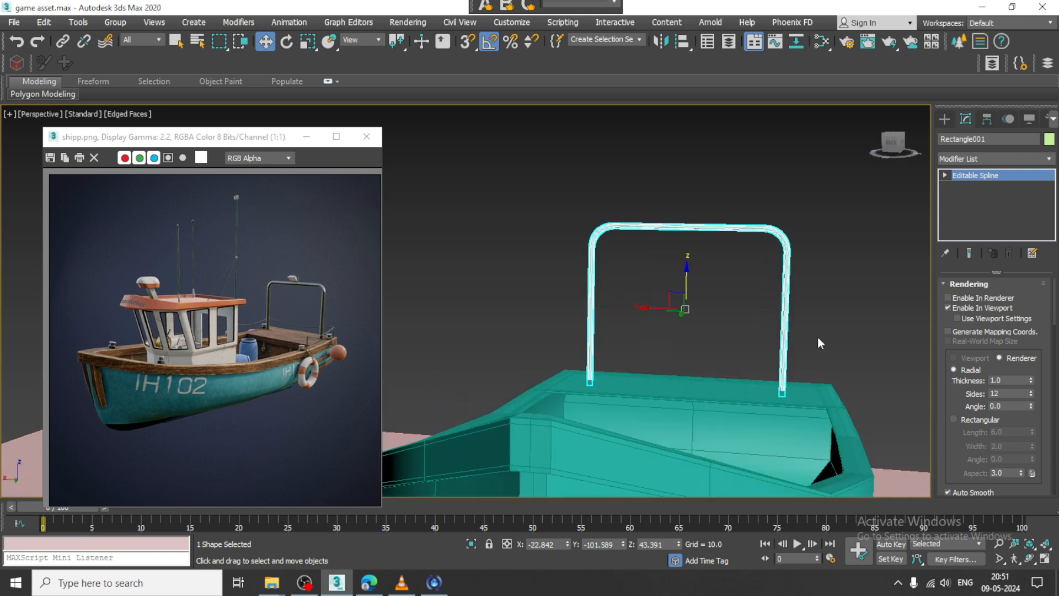
- Set the tubular frame's radial thickness to 1.38
click(596, 223)
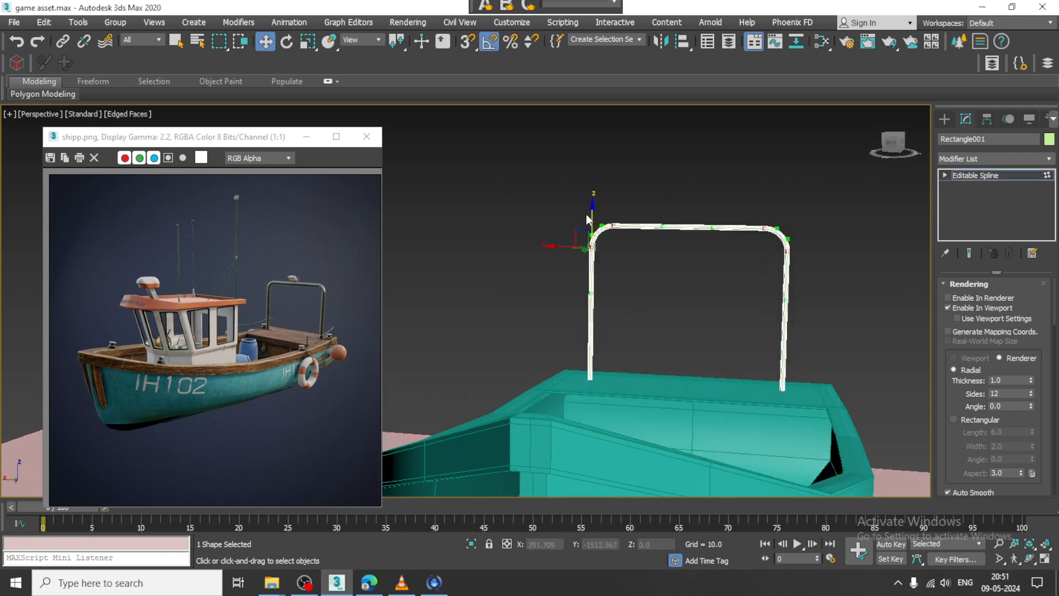
alt+middle_drag(851, 306, 757, 333)
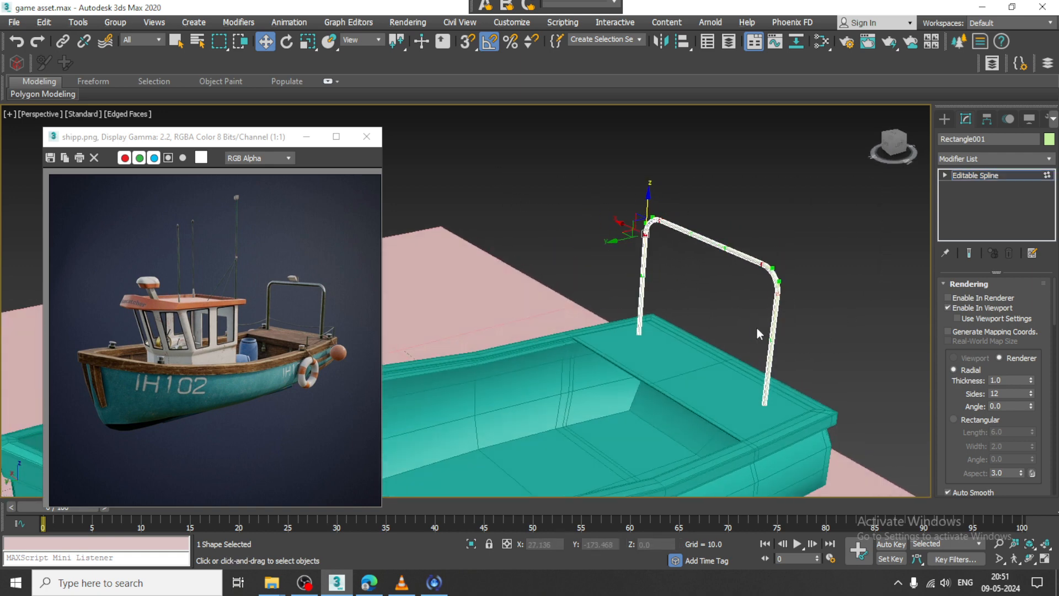
drag(1031, 383, 1013, 281)
click(991, 175)
- Move the tubular frame along X to about -25.6 to center it on the stern deck
alt+middle_drag(648, 279, 688, 305)
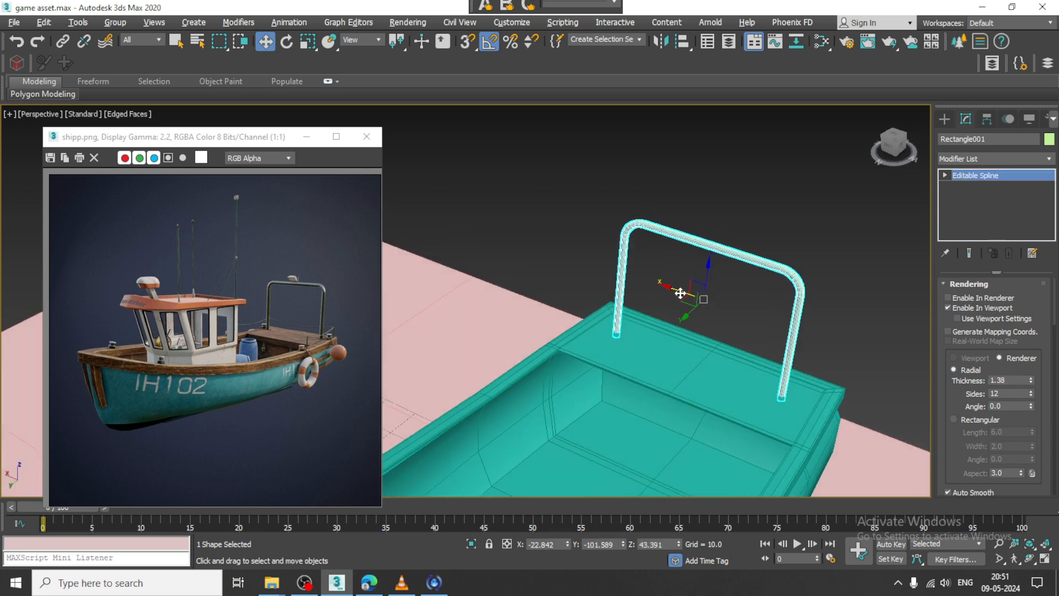
drag(681, 293, 690, 295)
scroll(772, 358, down, 3)
alt+middle_drag(772, 357, 733, 363)
scroll(728, 314, down, 4)
scroll(698, 350, up, 4)
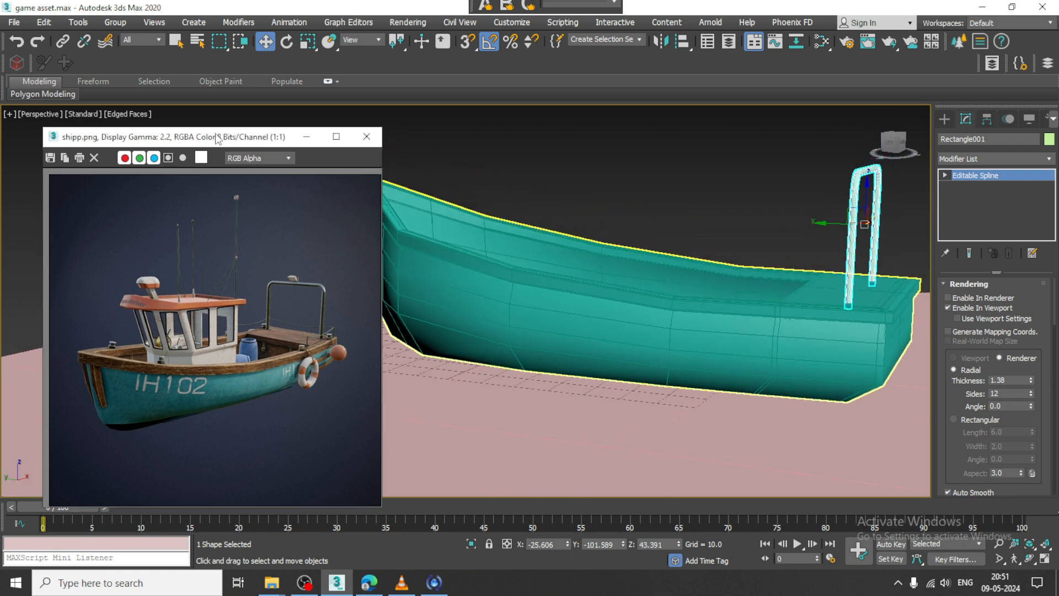
- Move the shipp.png reference window to the screen's corner, shrink it, and fit the boat in its view
drag(221, 141, 184, 34)
drag(345, 404, 284, 323)
scroll(204, 261, down, 1)
scroll(109, 238, up, 3)
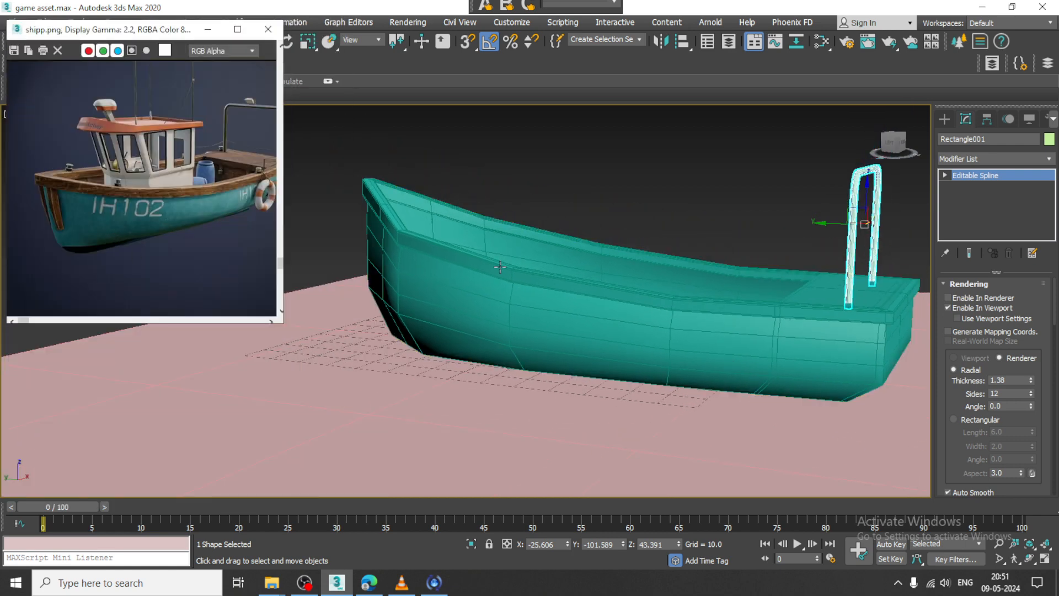
- Switch to Expert Mode for a larger viewport and deselect the tubular frame
middle_drag(750, 290, 629, 326)
key(ctrl+x)
click(613, 218)
middle_drag(582, 269, 628, 255)
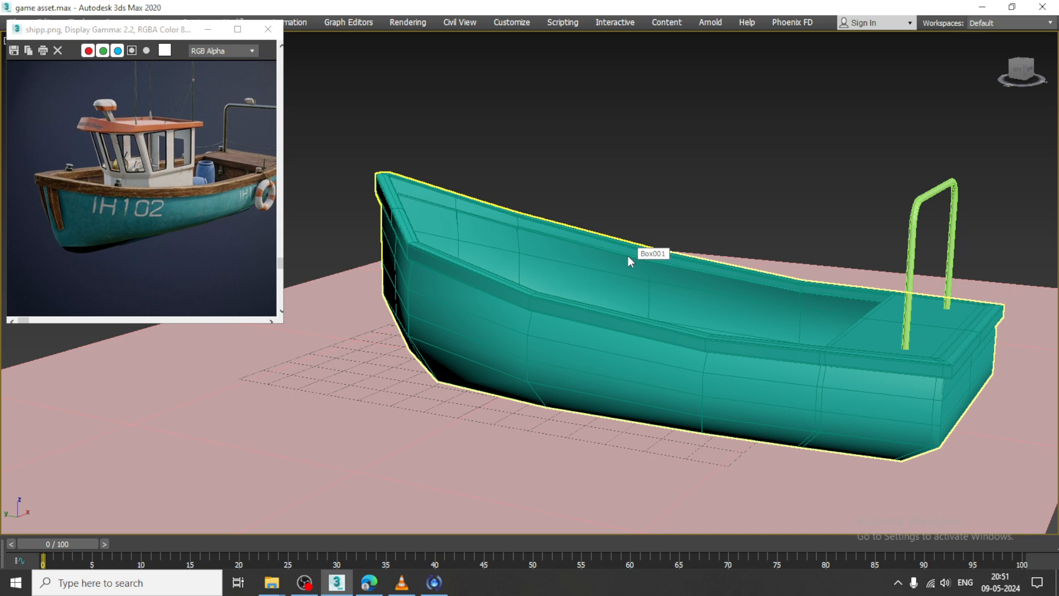